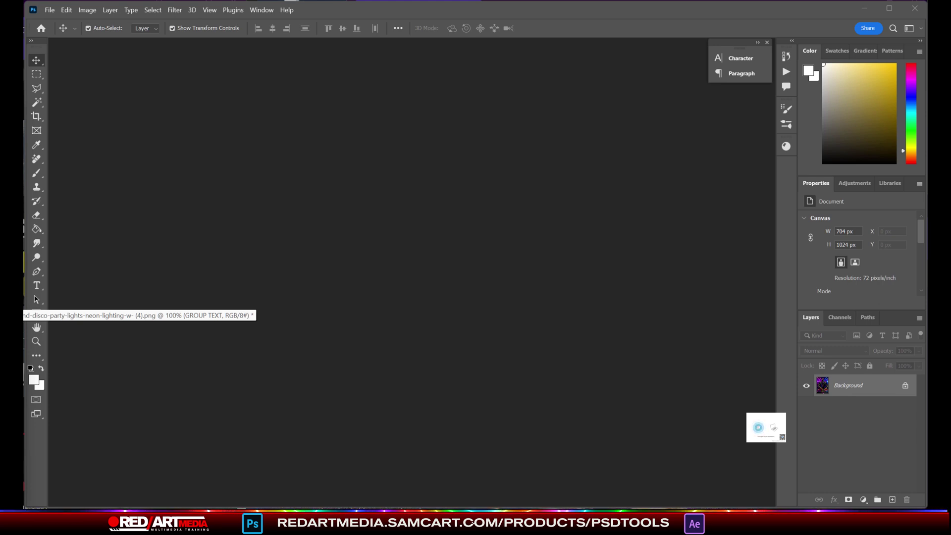
Float the DJ mixtape document in its own window, then switch to the other open document
left_click_drag(378, 138, 483, 58)
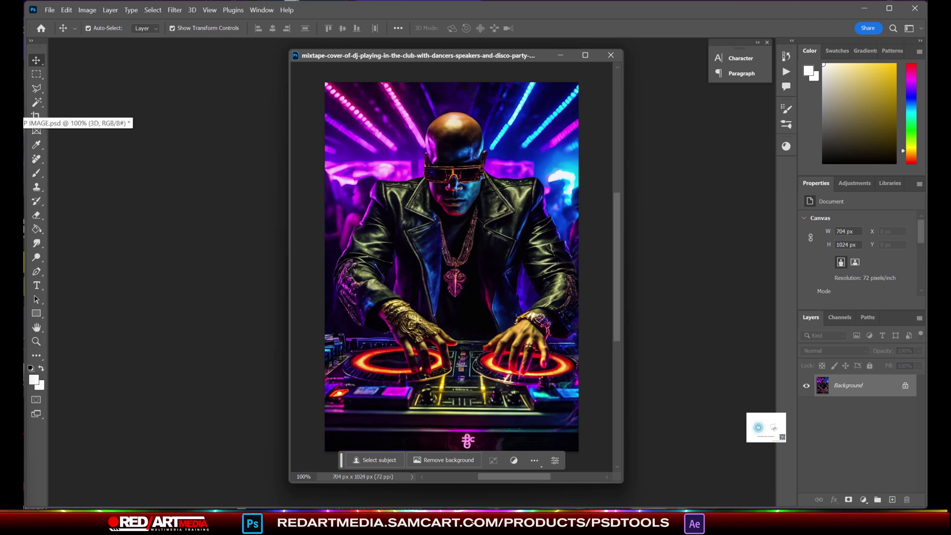
key("ctrl+Tab")
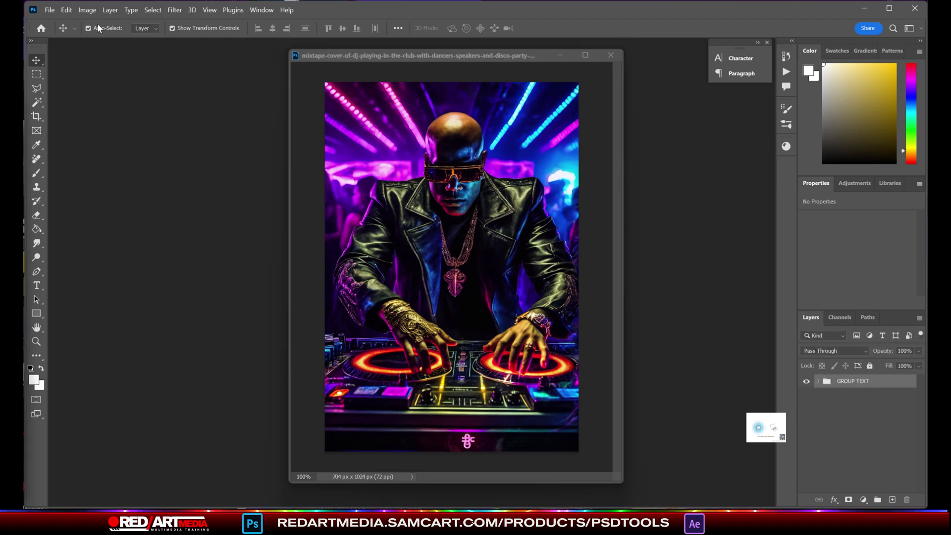
Bring up File > Open, which shows the VOL. 1 flyer folder
left_click(50, 10)
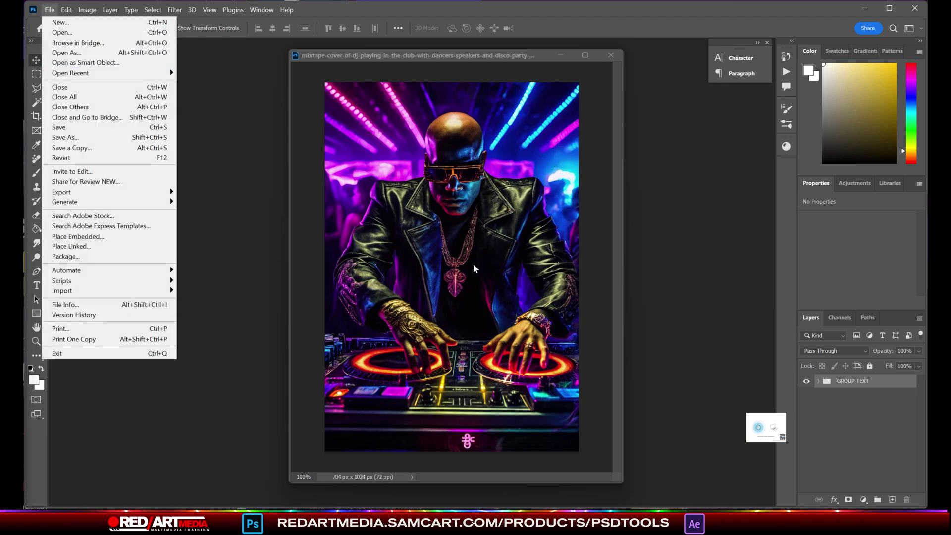
key("Right")
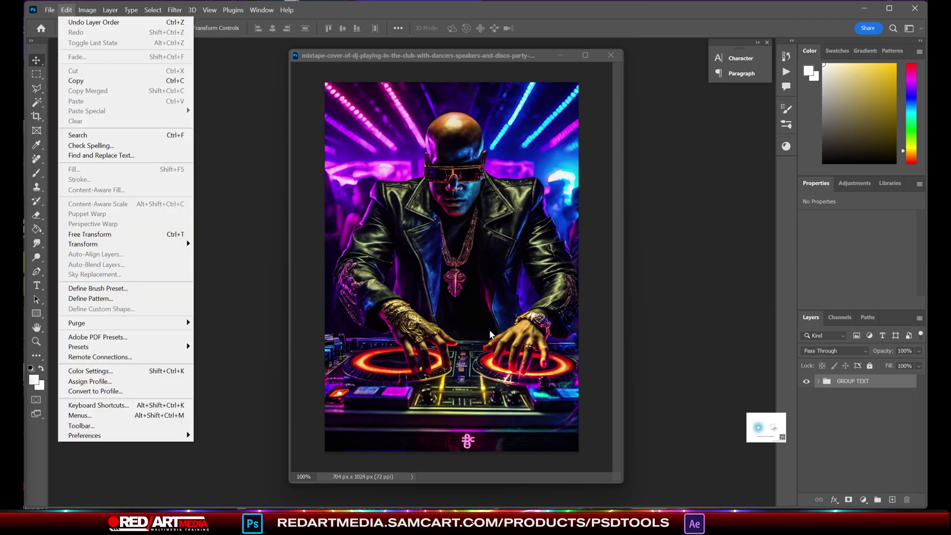
key("Left")
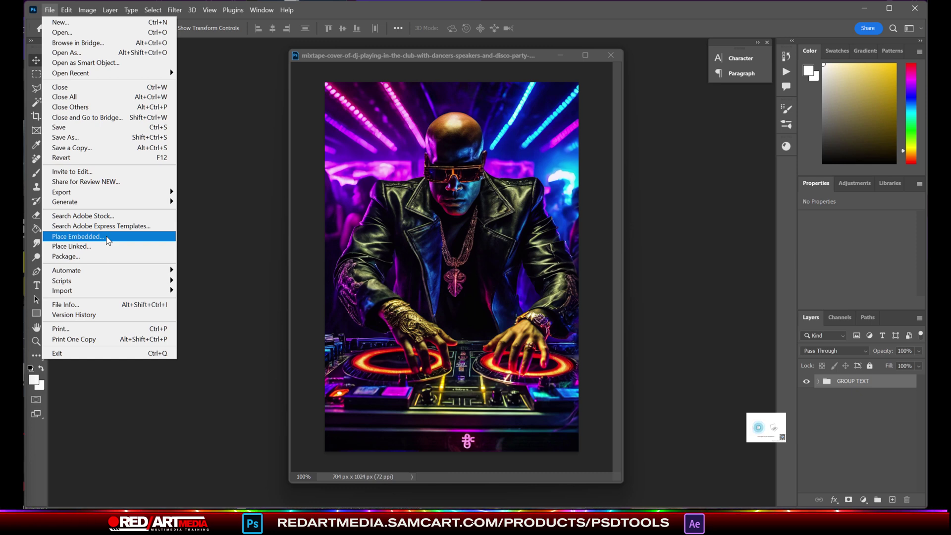
left_click(47, 10)
left_click(47, 9)
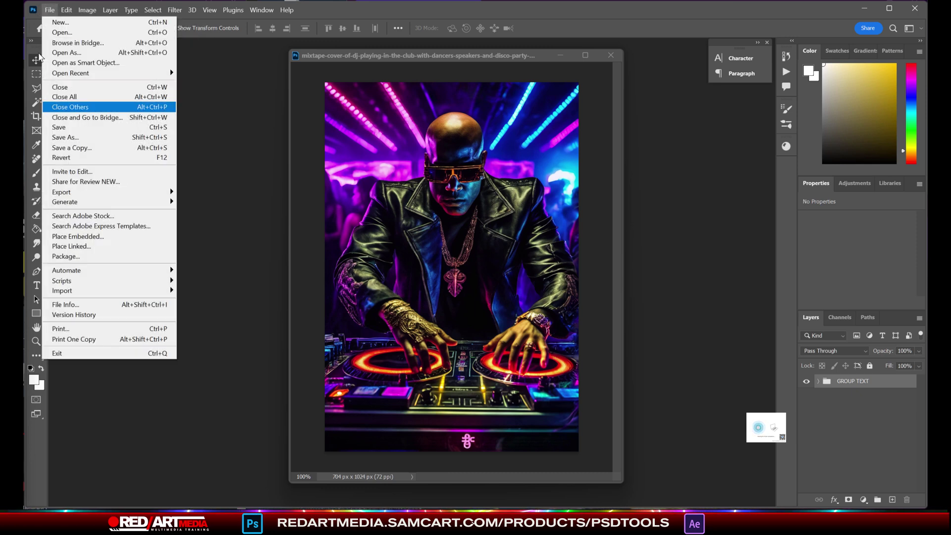
left_click(60, 23)
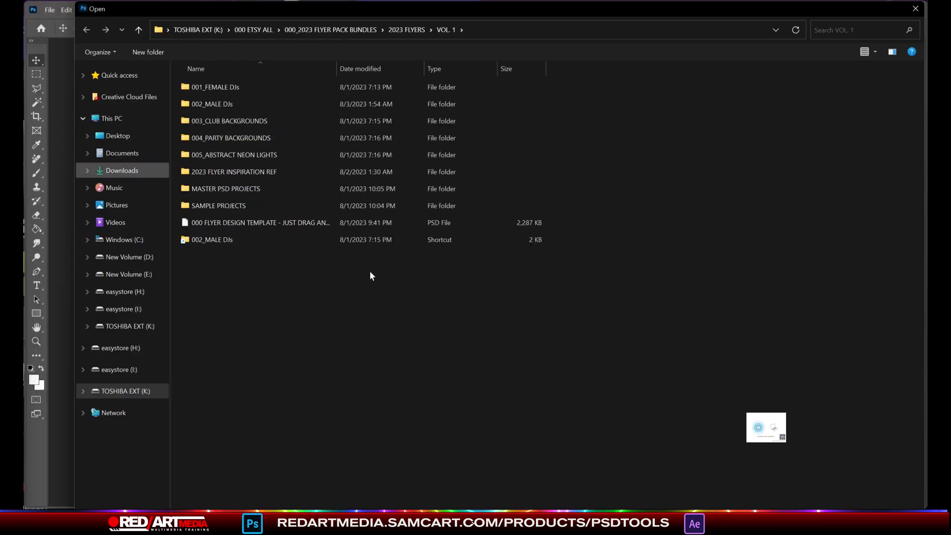
Browse the female and male DJ folders, then return to VOL. 1 and open 000 FLYER DESIGN TEMPLATE PSD
double_click(218, 87)
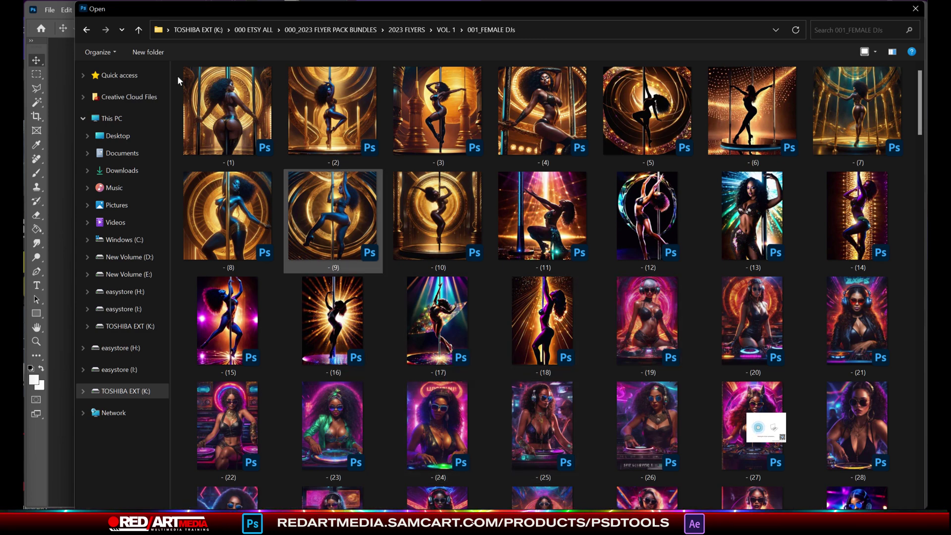
left_click(442, 30)
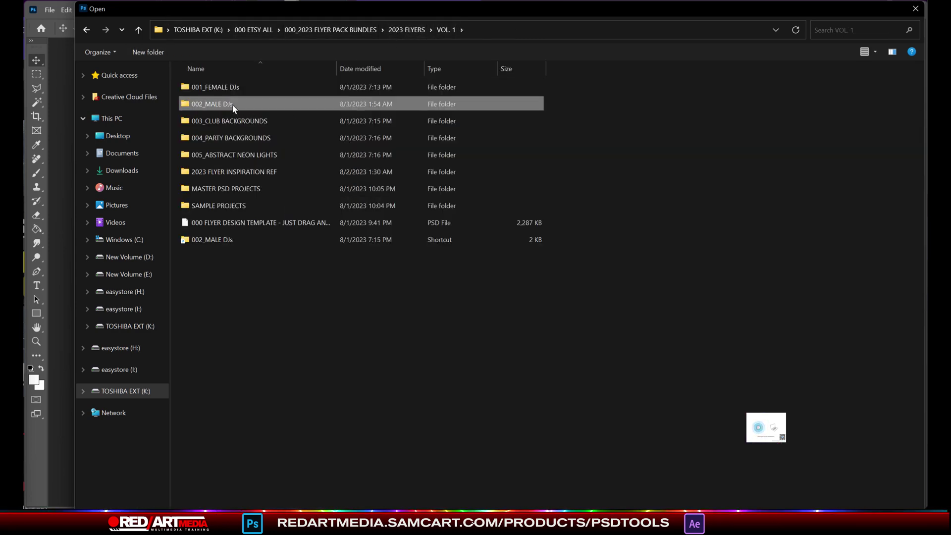
double_click(233, 104)
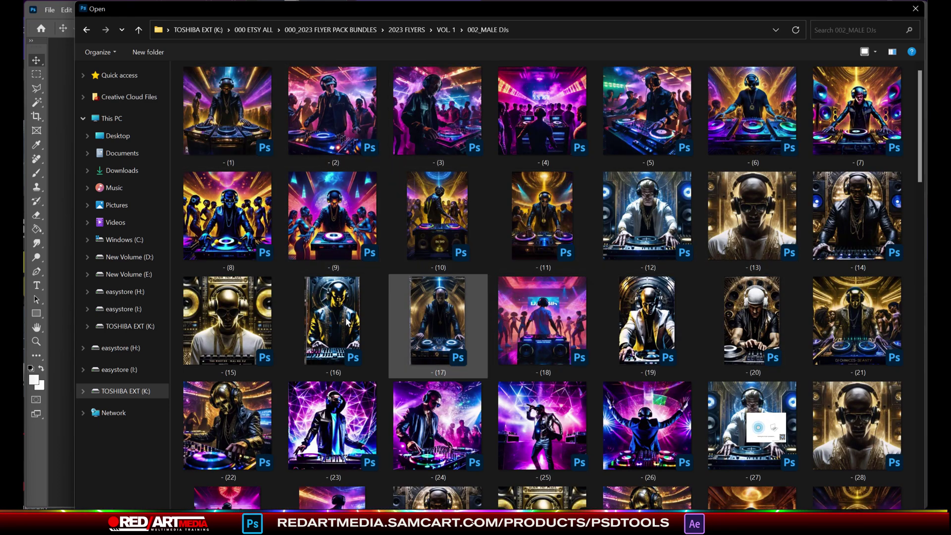
left_click(406, 30)
left_click(358, 31)
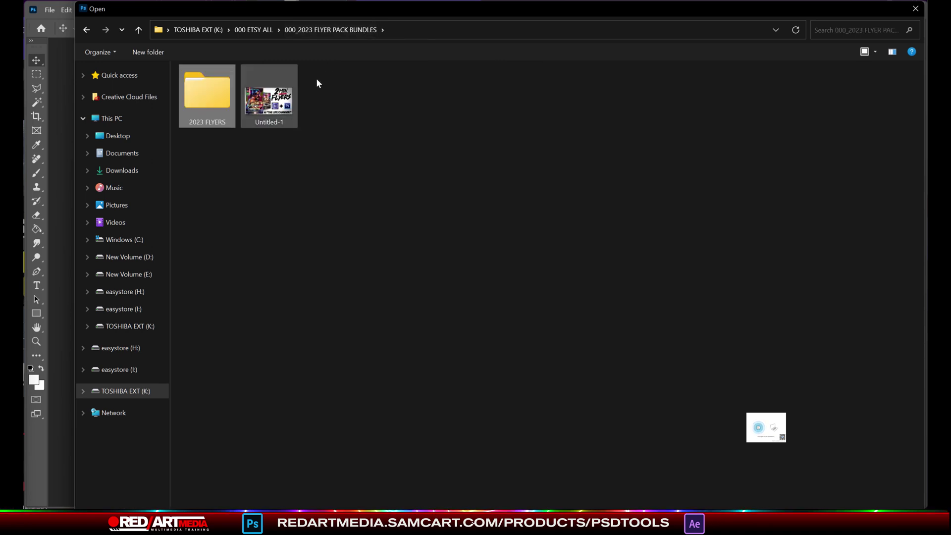
double_click(221, 90)
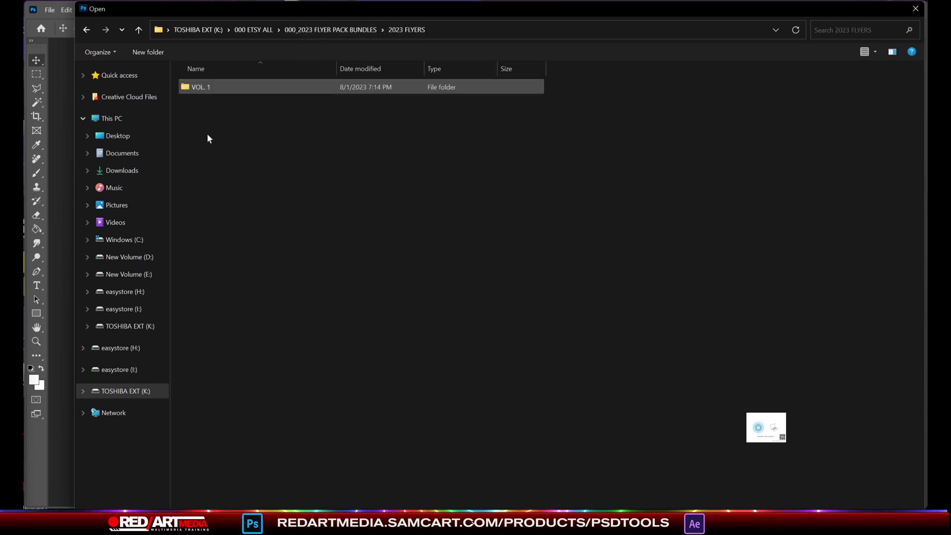
double_click(208, 87)
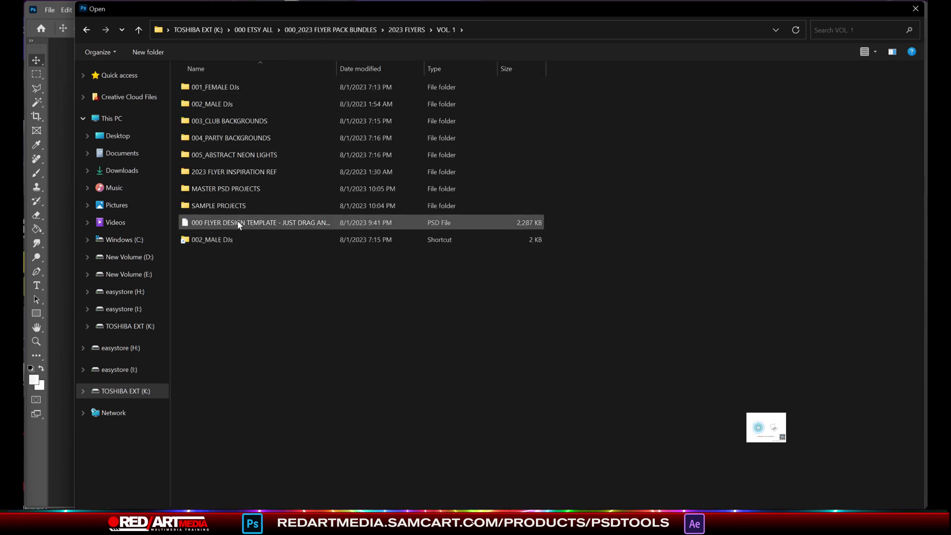
left_click(233, 221)
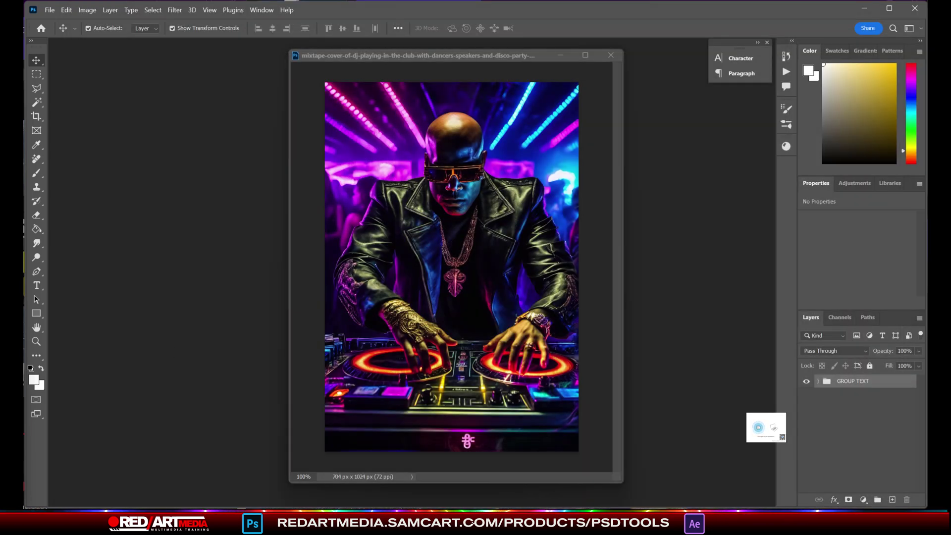
Float the template window and copy its GROUP TEXT group onto the DJ mixtape image
left_click_drag(327, 173, 250, 73)
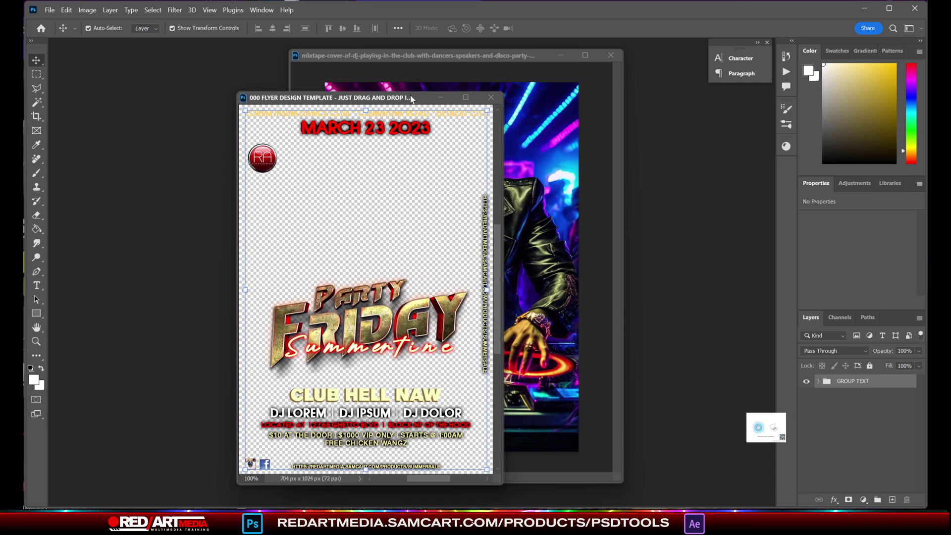
left_click_drag(410, 99, 0, 109)
left_click_drag(827, 383, 436, 152)
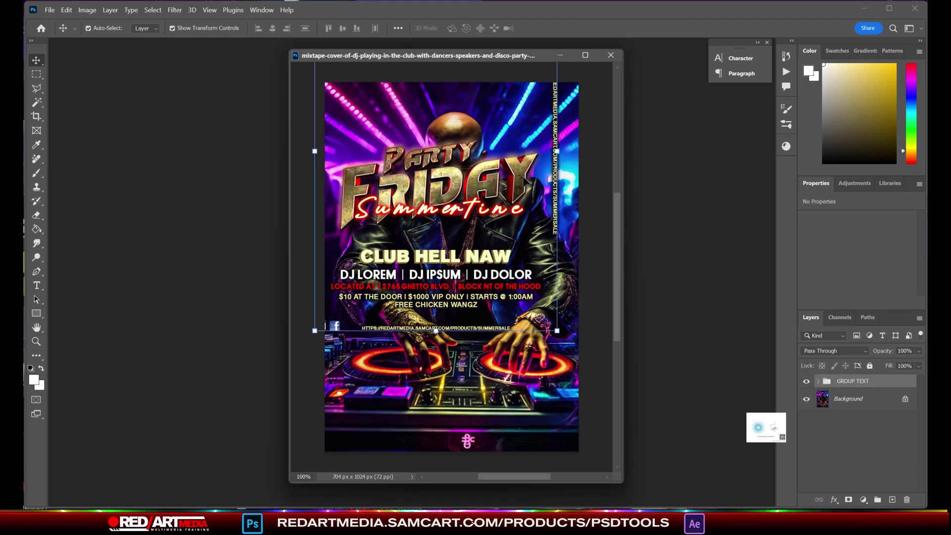
Nudge the text group down and right so the date and logo sit at the top
key("shift+Down")
key("shift+Down")
key("shift+Down")
key("shift+Down")
key("shift+Down")
key("shift+Down")
key("shift+Down")
key("shift+Down")
key("shift+Down")
key("shift+Down")
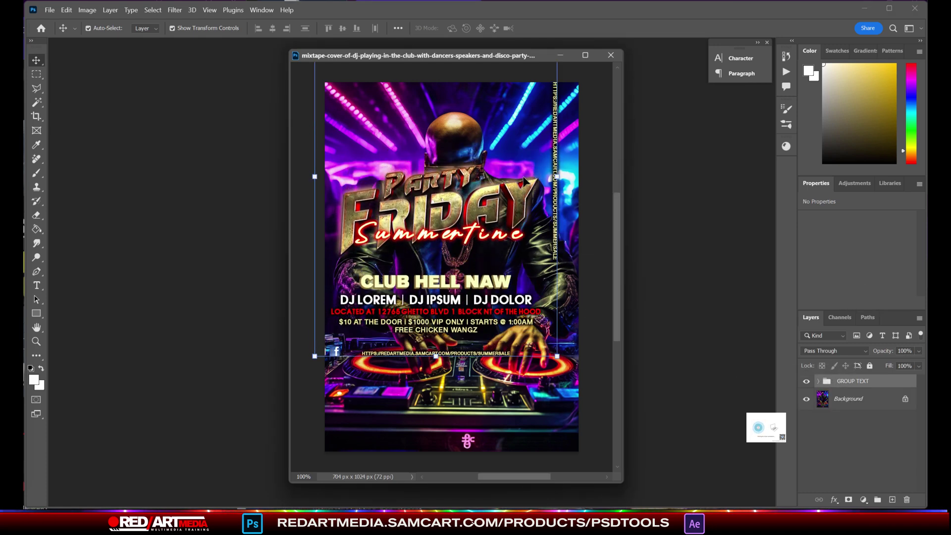
key("shift+Down")
key("shift+Down")
key("shift+Down")
key("shift+Down")
key("shift+Down")
key("shift+Down")
key("shift+Down")
key("shift+Right")
key("shift+Right")
key("shift+Right")
key("shift+Down")
key("shift+Down")
key("shift+Down")
key("shift+Down")
key("shift+Down")
key("shift+Down")
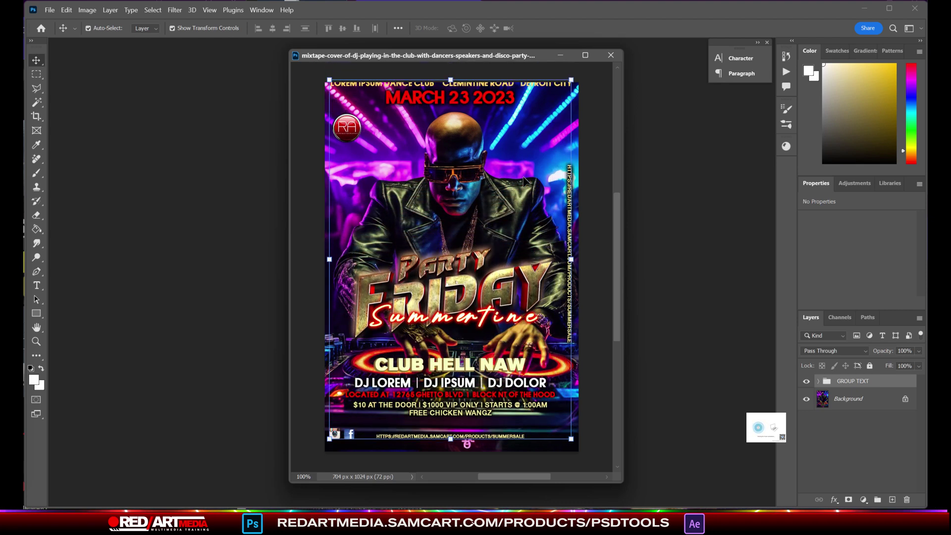
key("shift+Down")
key("shift+Right")
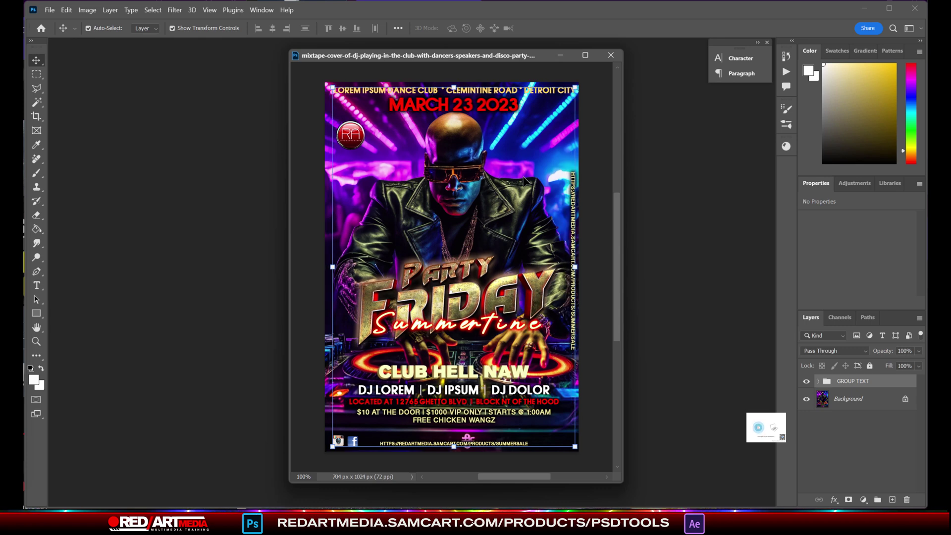
key("shift+Left")
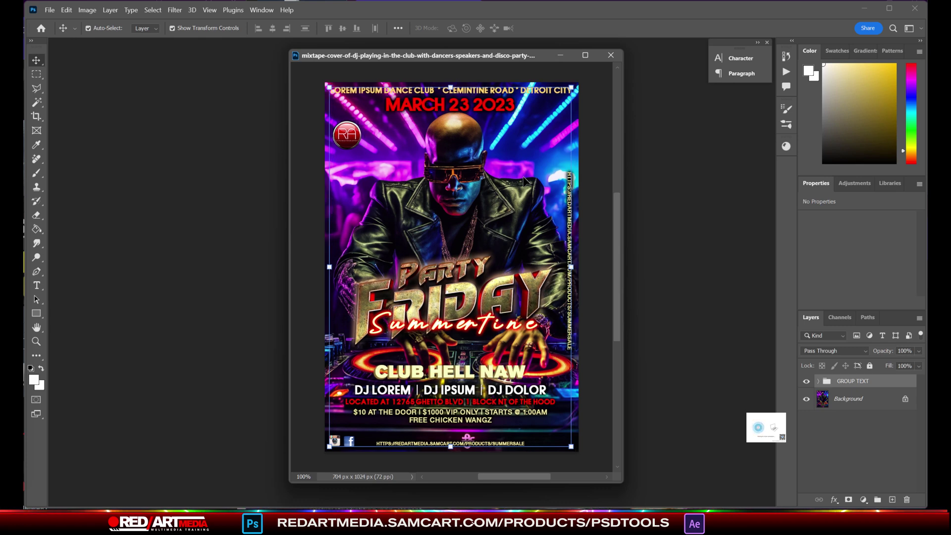
Replace HELL in the club name with YEAH so it reads CLUB YEAH NAW
left_click(36, 286)
left_click_drag(433, 372, 474, 375)
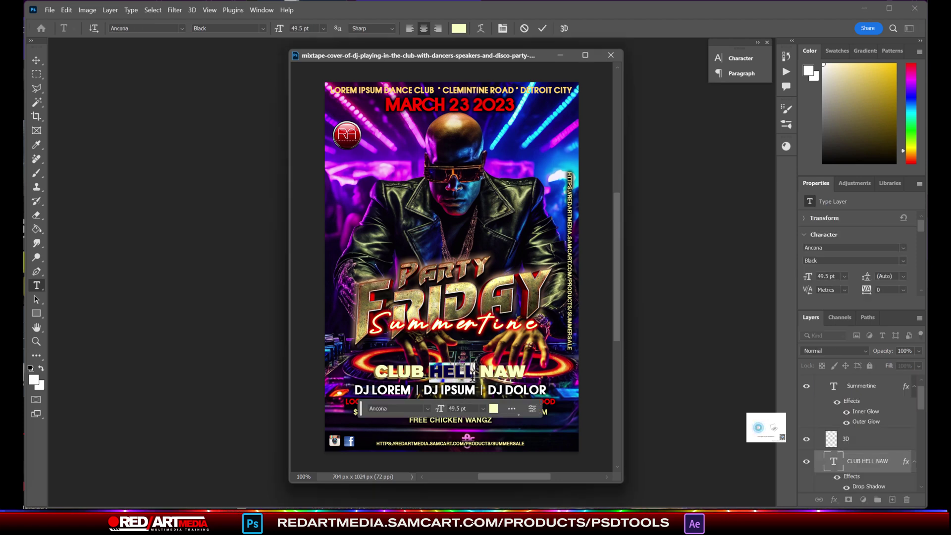
type("yeah")
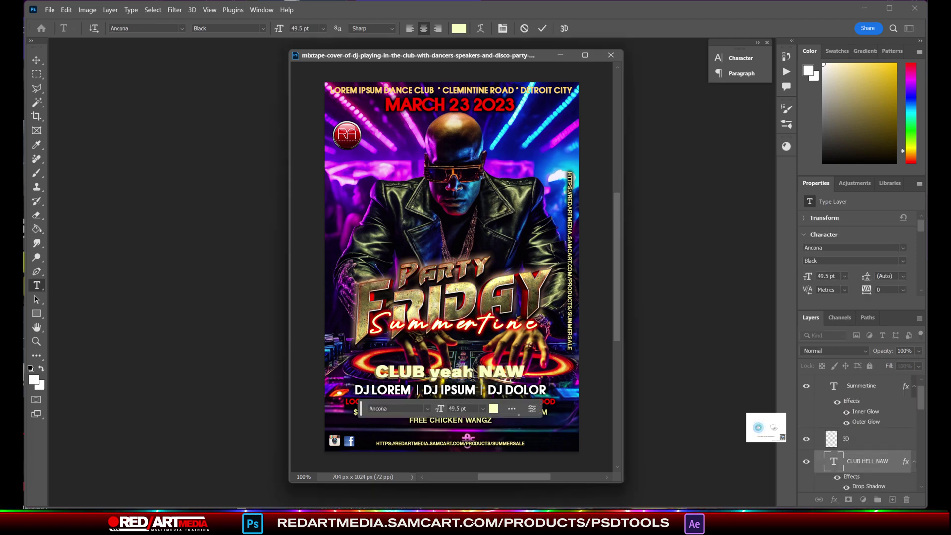
key("BackSpace")
key("BackSpace")
key("BackSpace")
key("BackSpace")
type("YEAH")
key("ctrl+Return")
Retype the Summertine script line as SPRINGTIME
left_click(394, 324)
key("ctrl+a")
type("SPRINGTIME")
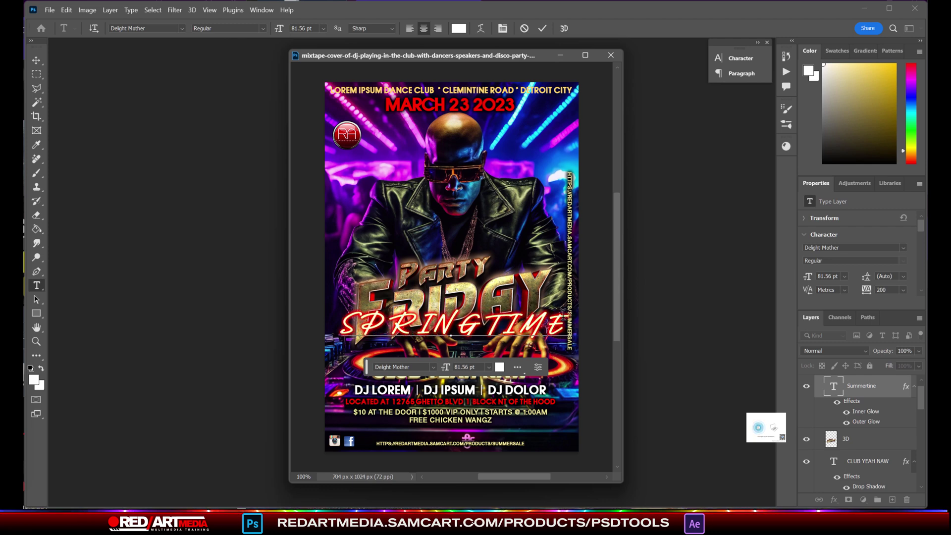
key("ctrl+Return")
left_click(39, 62)
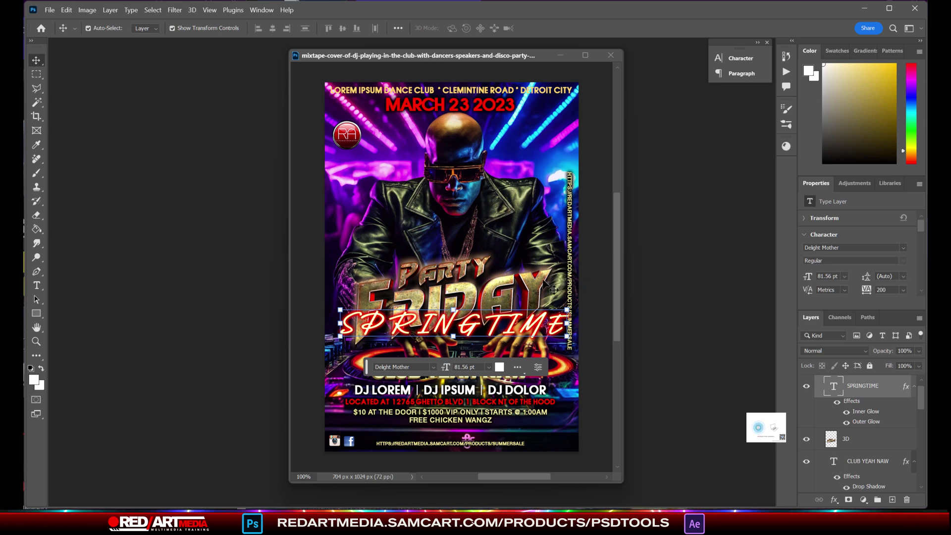
Raise the Party Friday graphic, then hide it and lower SPRINGTIME slightly
mouse_move(539, 287)
left_mouse_down()
mouse_move(546, 242)
mouse_move(531, 266)
mouse_move(537, 282)
left_mouse_up()
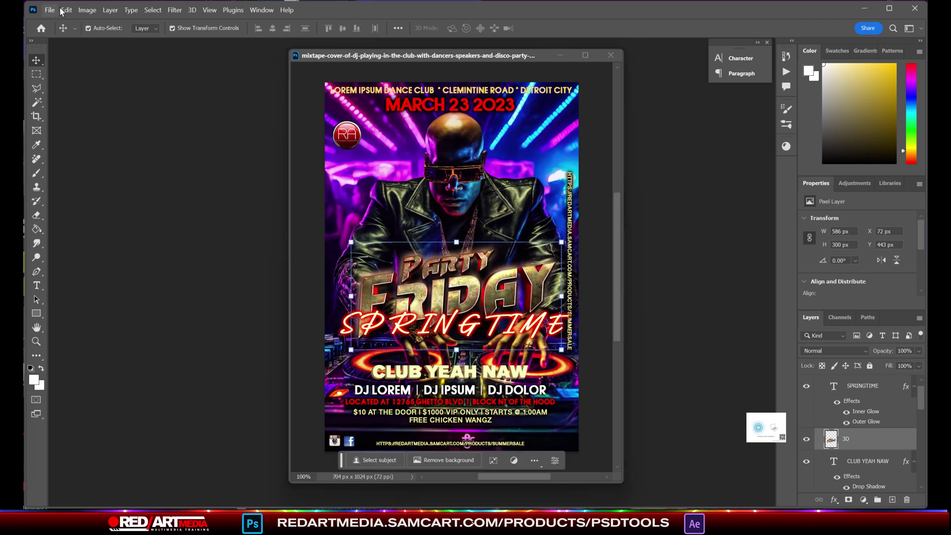
left_click_drag(459, 290, 465, 249)
left_click(807, 439)
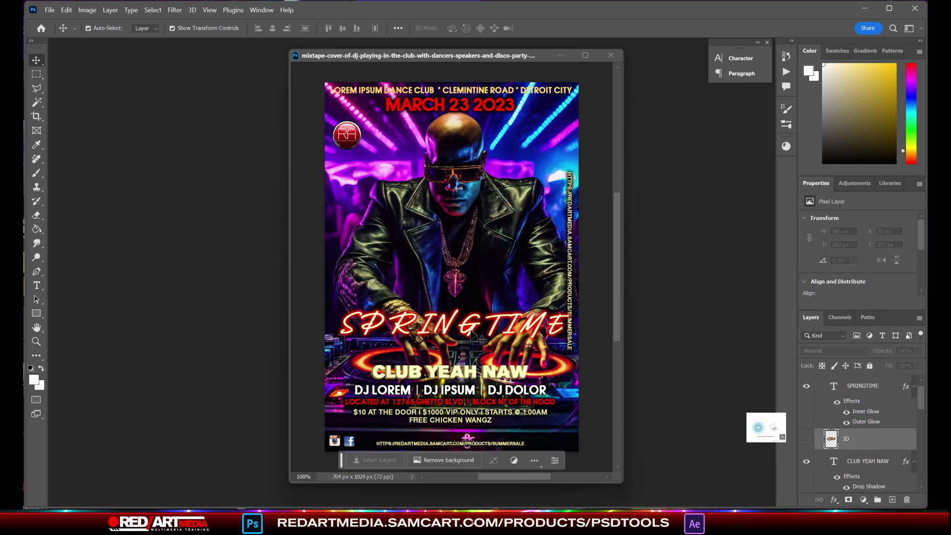
mouse_move(479, 338)
left_mouse_down()
mouse_move(479, 319)
mouse_move(475, 350)
left_mouse_up()
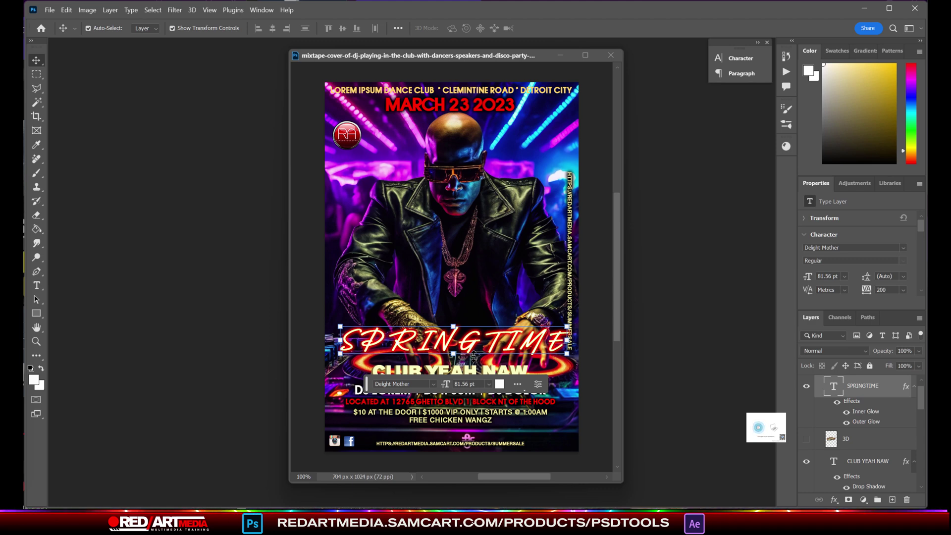
Nudge the MARCH 23 2023 date slightly to the right
left_click(442, 107)
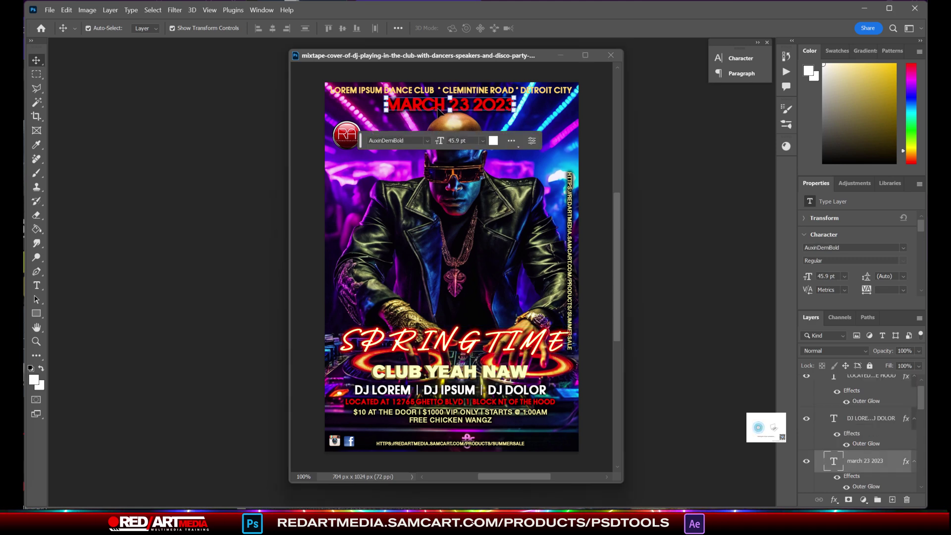
mouse_move(442, 106)
left_mouse_down()
mouse_move(407, 92)
mouse_move(434, 93)
mouse_move(450, 109)
left_mouse_up()
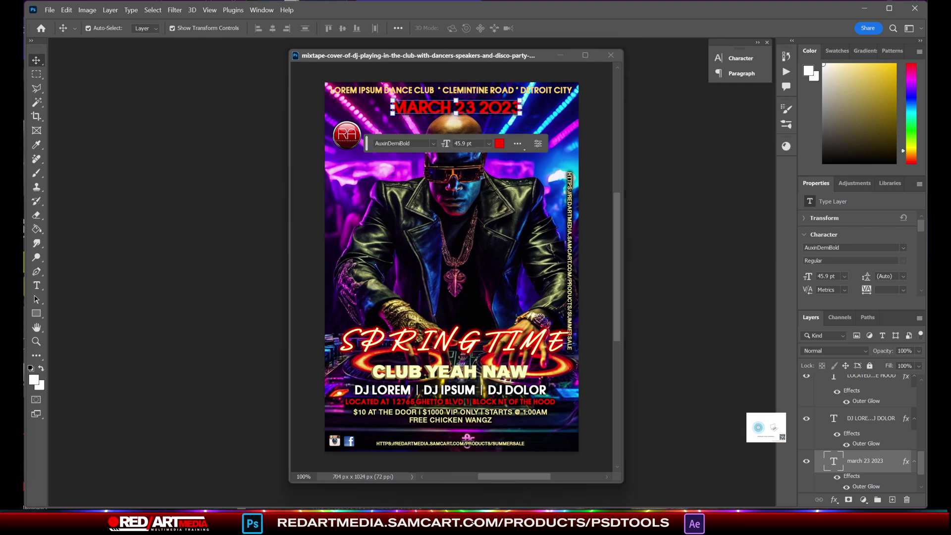
left_click(50, 10)
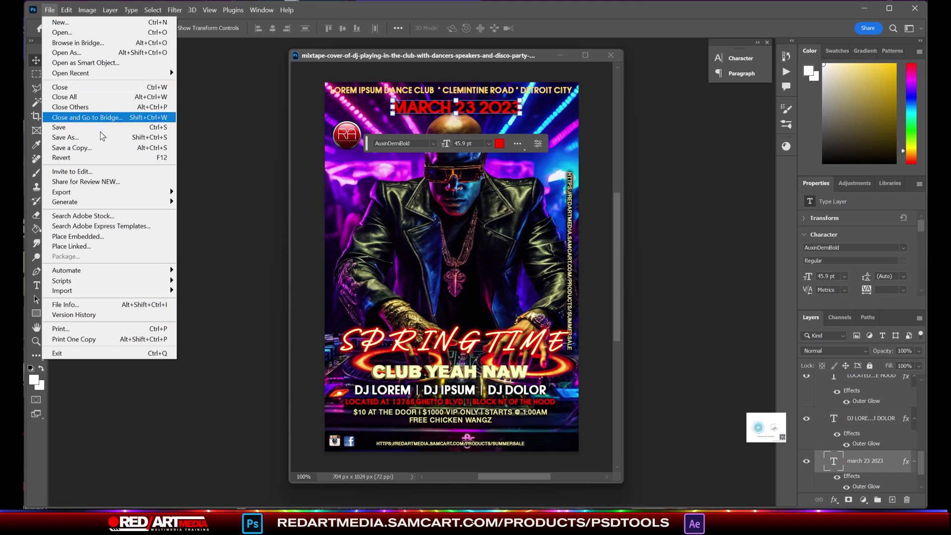
Browse TOSHIBA EXT (K:) through Ultimate Photoshop Essential Toolbox and FONTS to TEXT EFFECT 200+MODERN
left_click(67, 32)
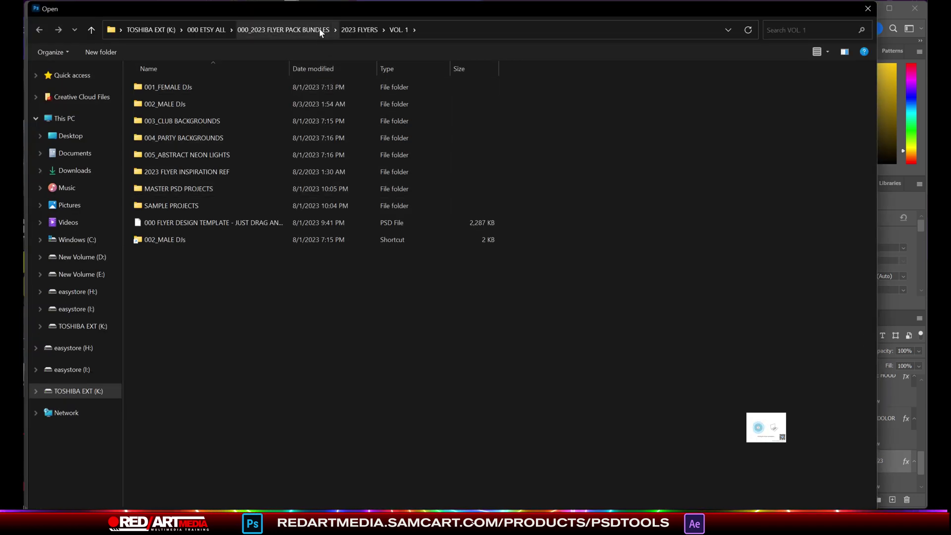
left_click(317, 30)
left_click(156, 30)
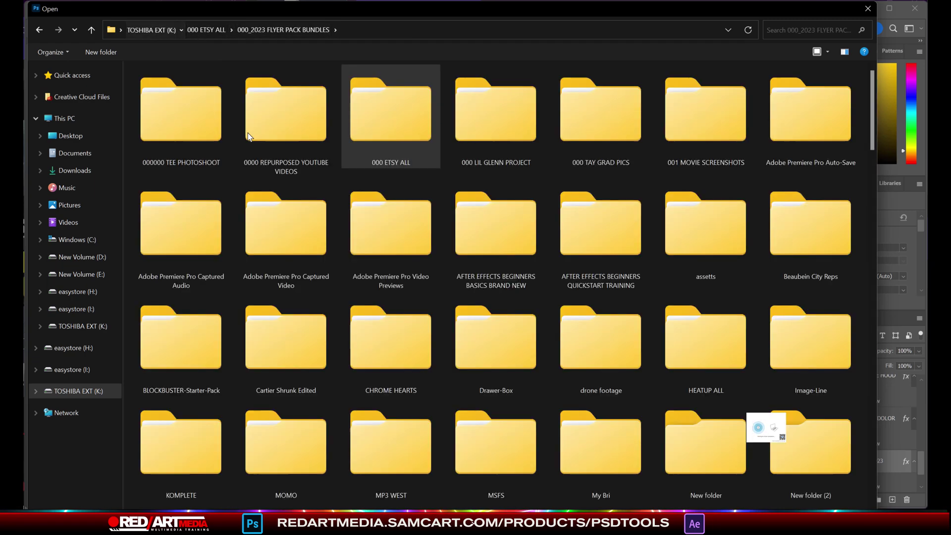
scroll(495, 346, "down", 5)
double_click(312, 394)
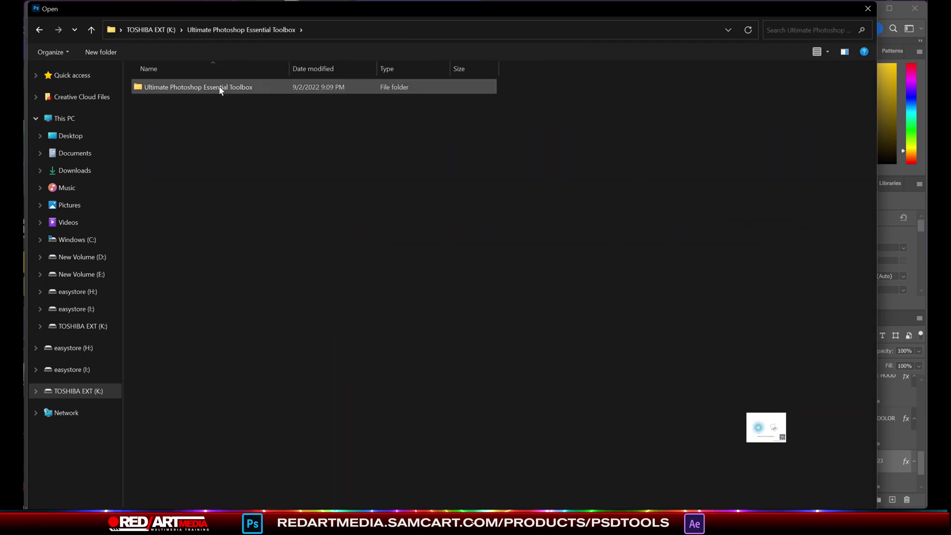
double_click(220, 88)
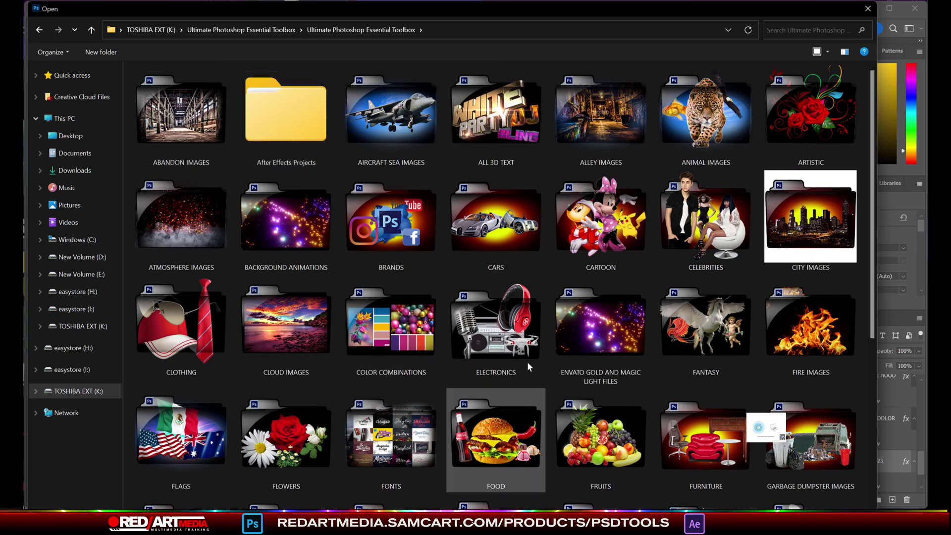
left_click_drag(875, 271, 875, 246)
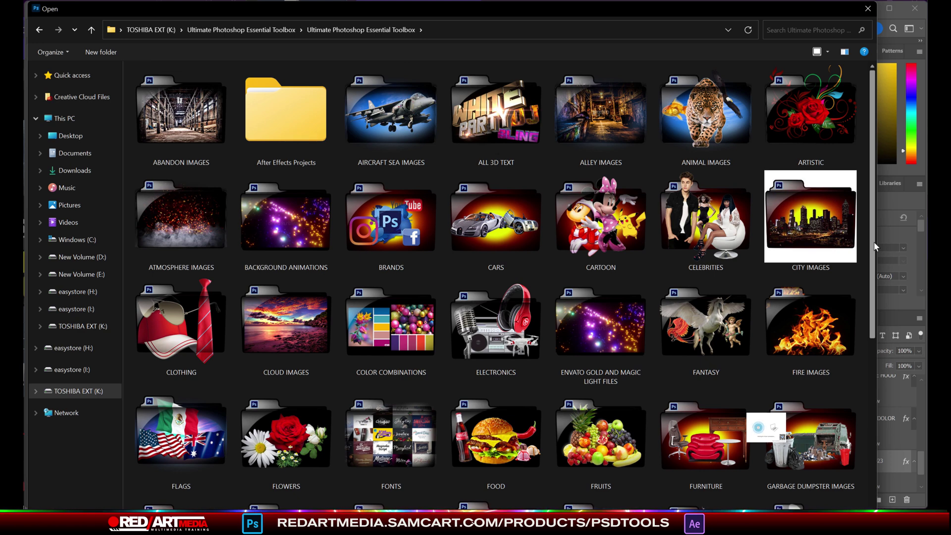
double_click(389, 419)
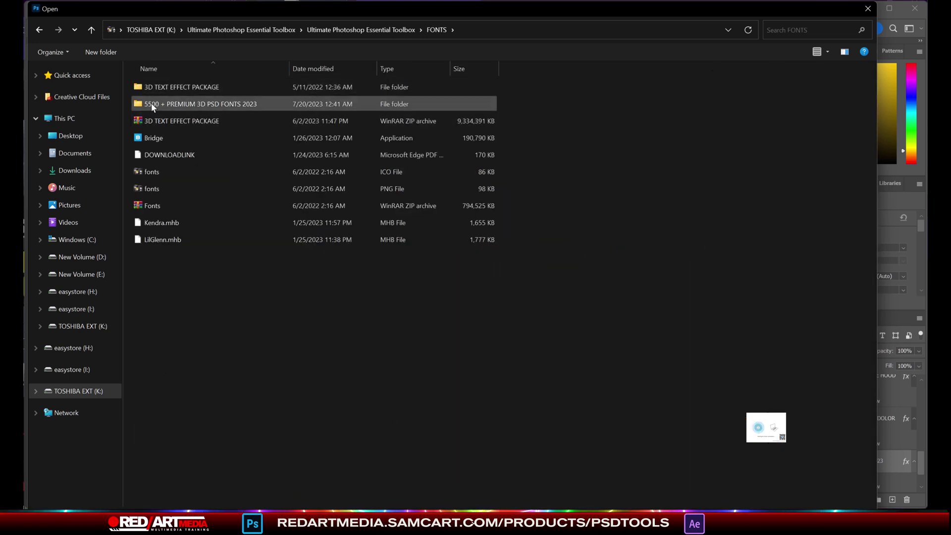
double_click(202, 103)
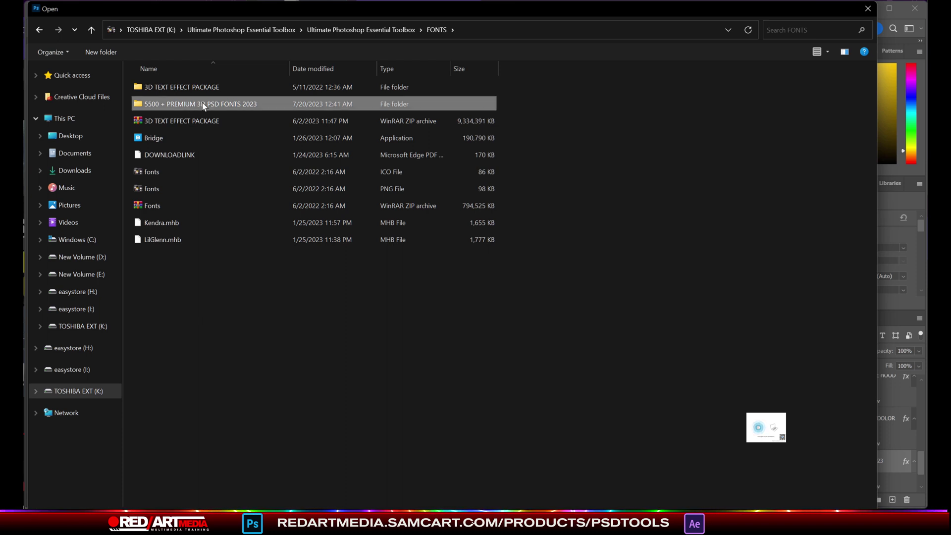
left_click(431, 31)
double_click(168, 85)
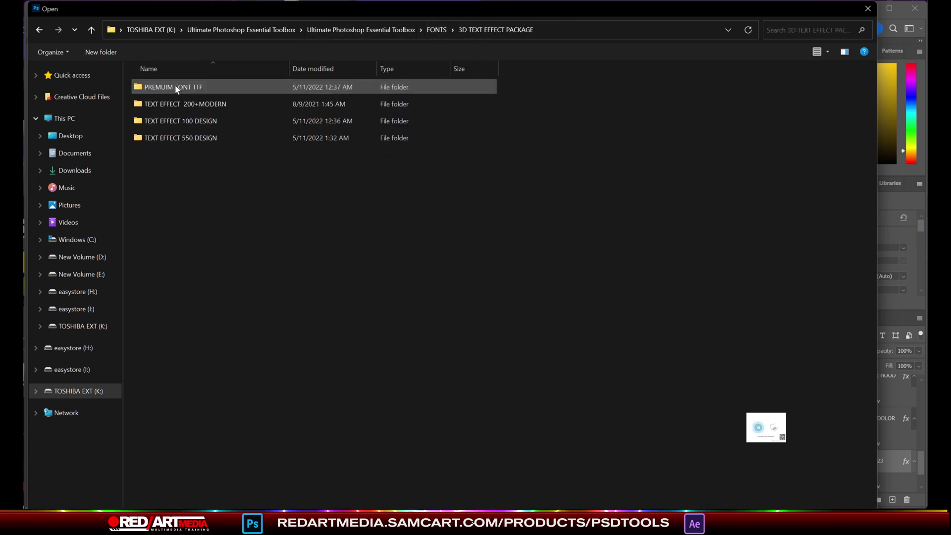
double_click(191, 105)
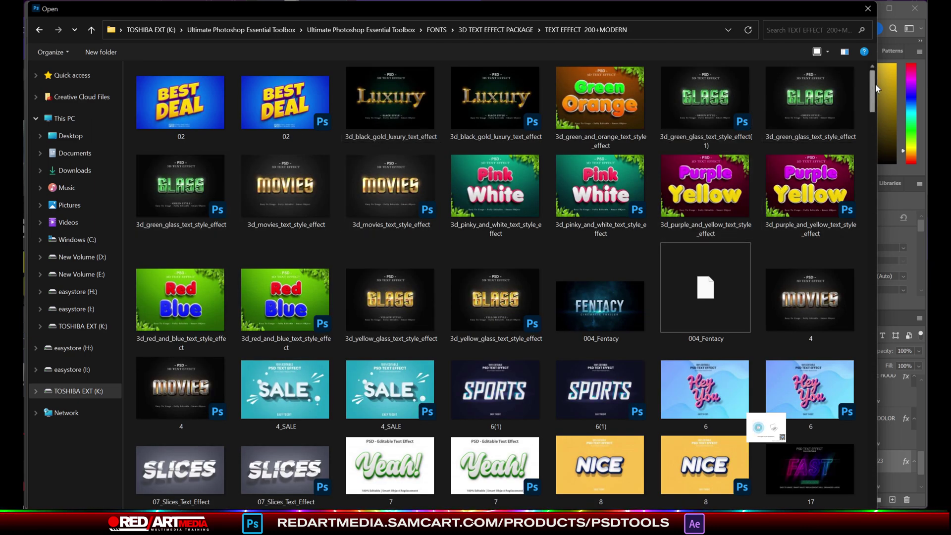
Resize and shift the file browser aside to reveal the flyer and more thumbnails
left_click_drag(736, 8, 180, 34)
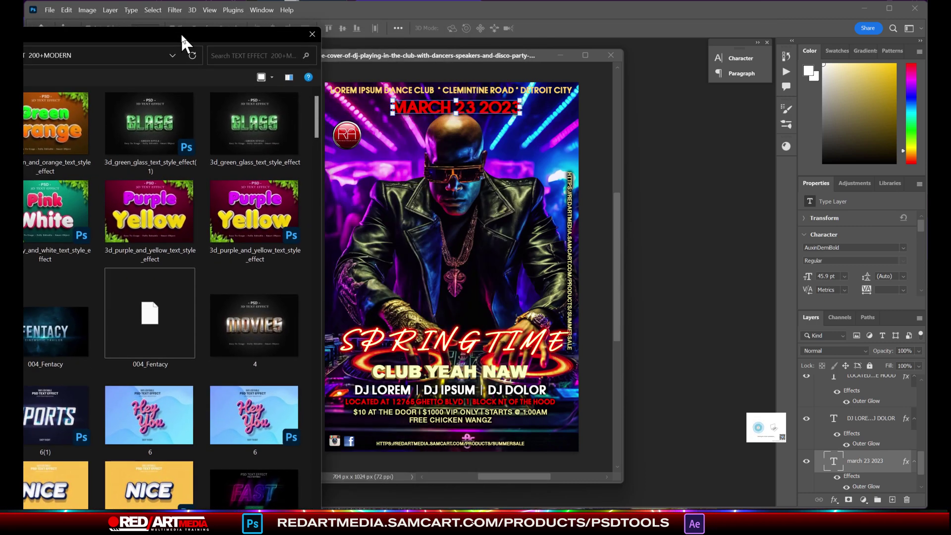
left_click_drag(181, 34, 630, 17)
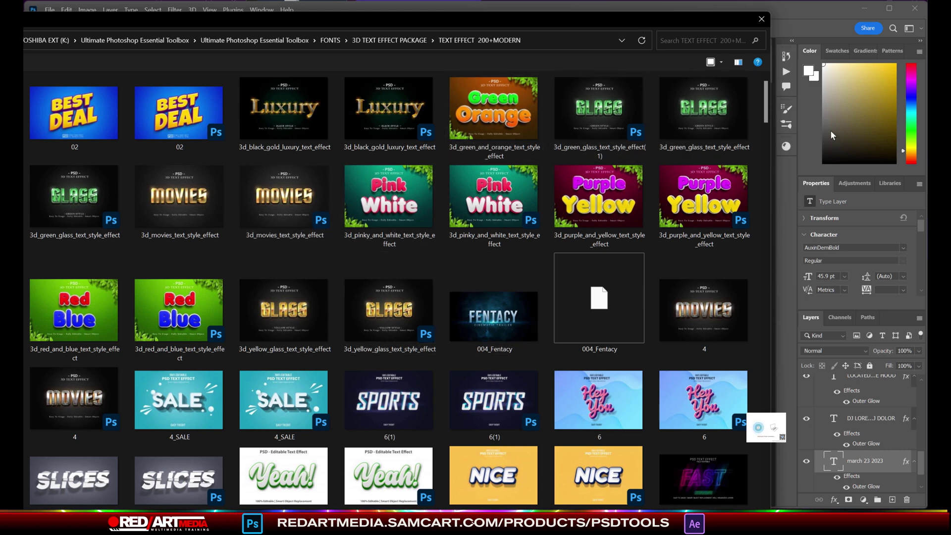
left_click_drag(574, 13, 515, 4)
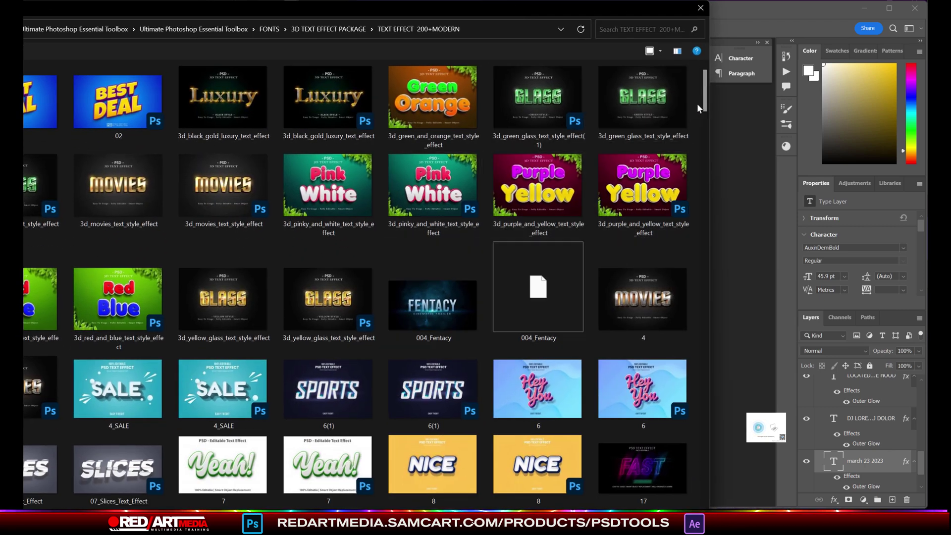
left_click_drag(706, 101, 703, 123)
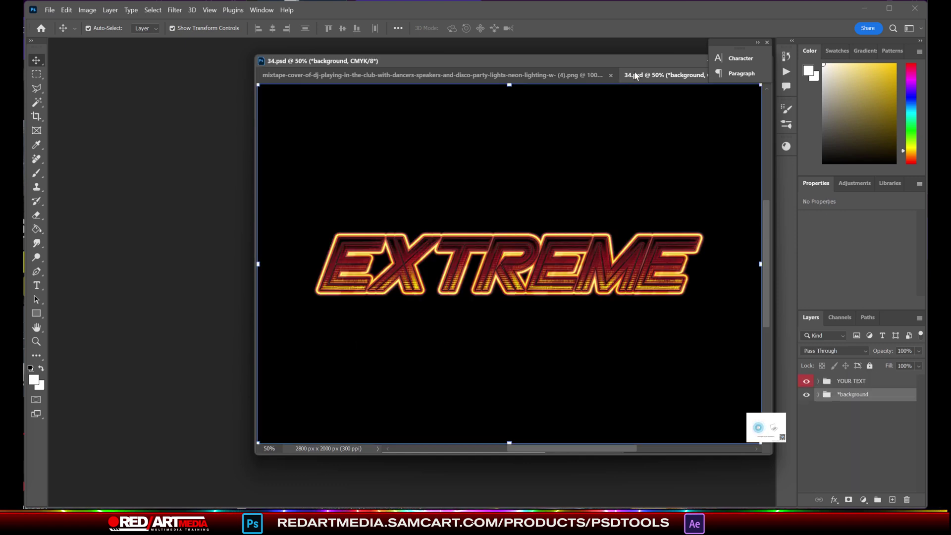
In 34.psd, expand YOUR TEXT and retype the EXTREME text layer as SATURDAY
left_click_drag(639, 60, 497, 69)
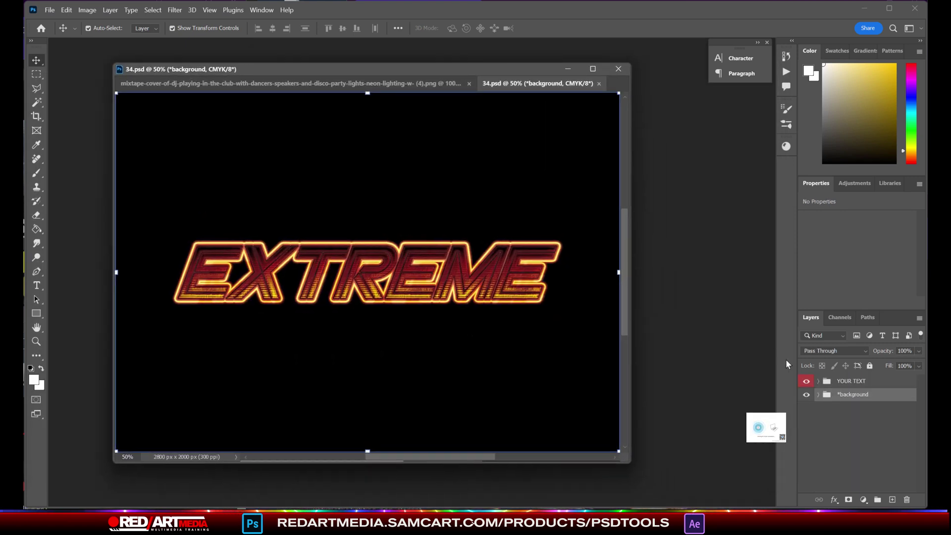
left_click(818, 381)
left_click(835, 401)
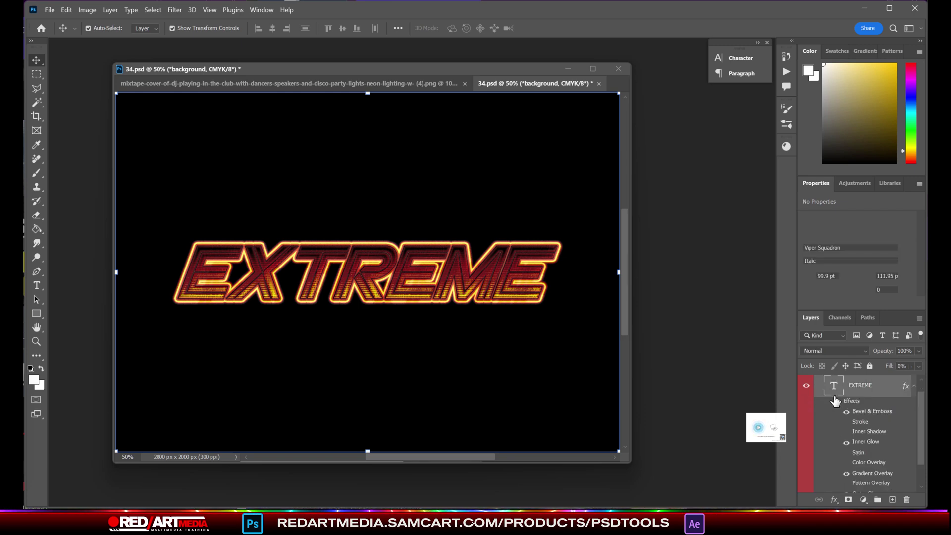
double_click(840, 390)
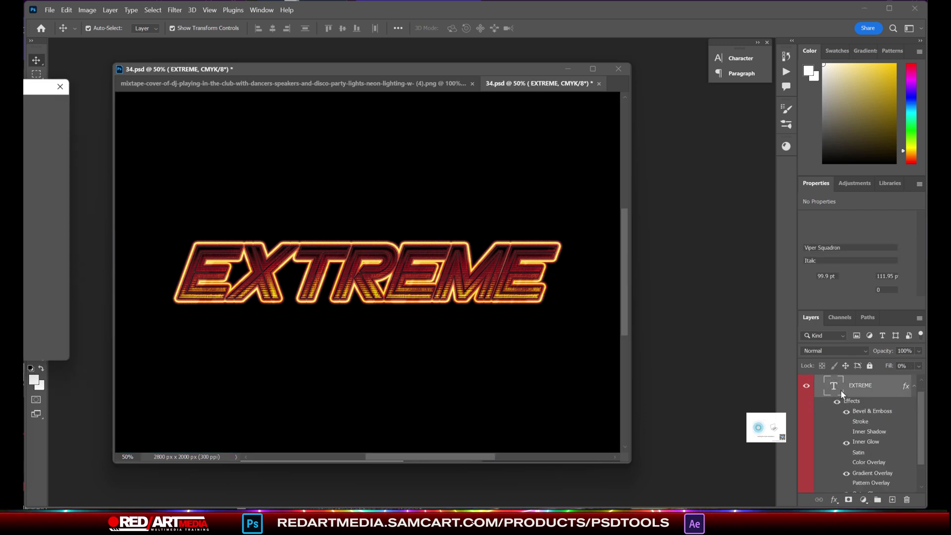
left_click(37, 128)
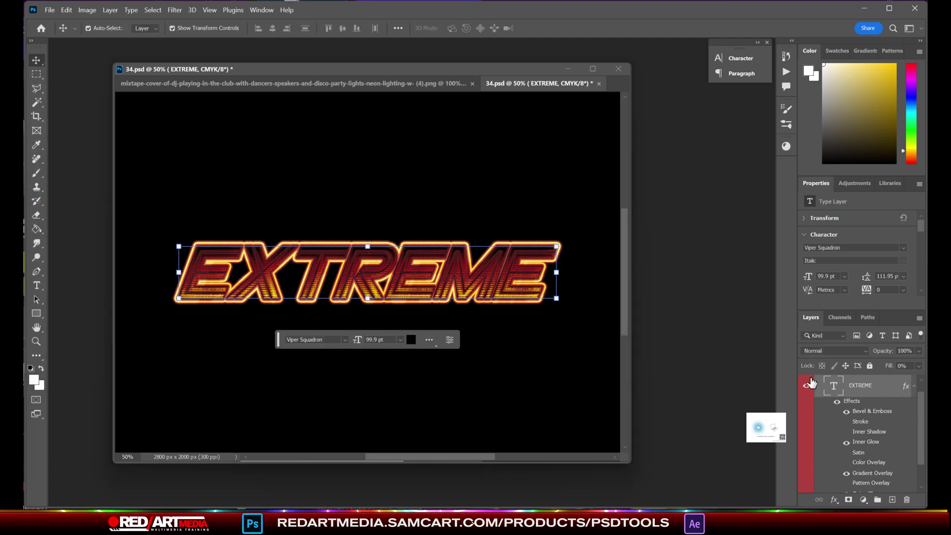
double_click(837, 387)
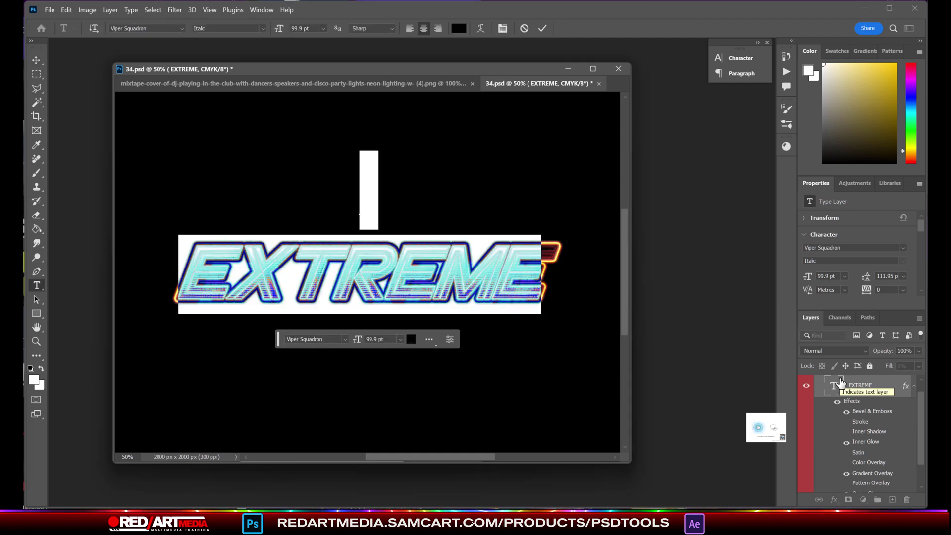
type("SAT")
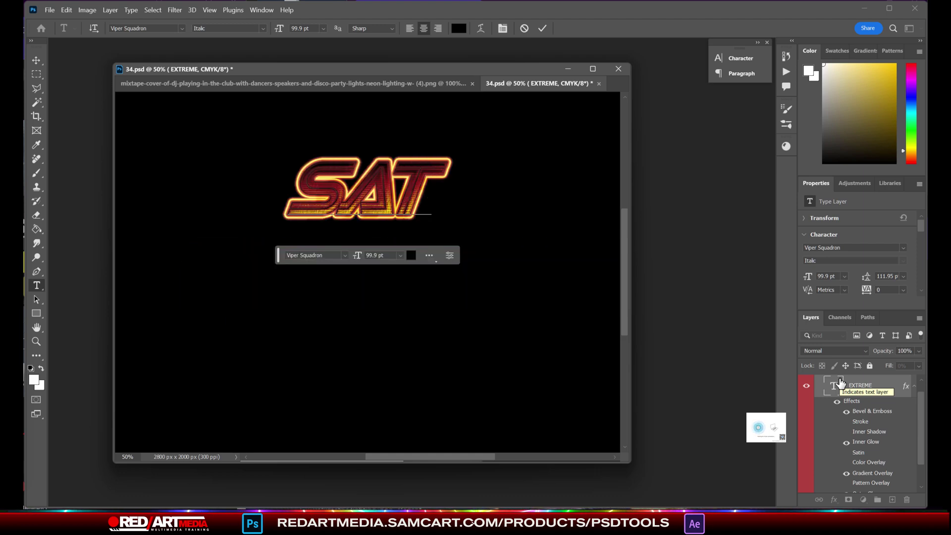
type("URDAY")
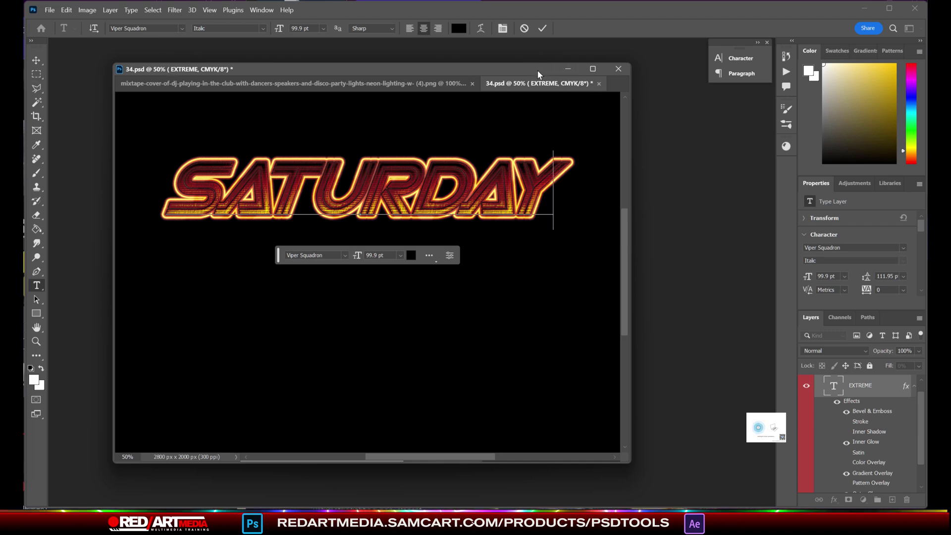
Commit the text and float the 34.psd window beside the DJ flyer
left_click(350, 84)
key("v")
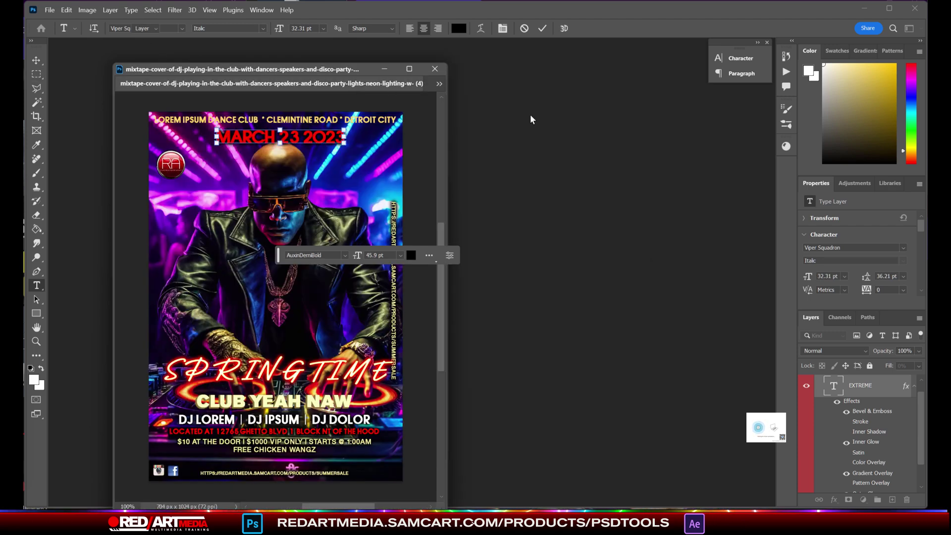
left_click(439, 84)
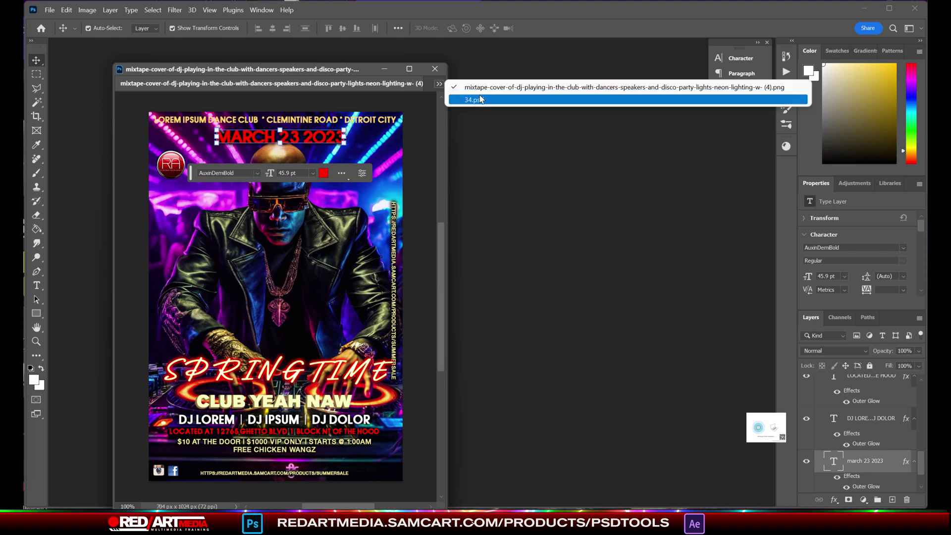
left_click(479, 100)
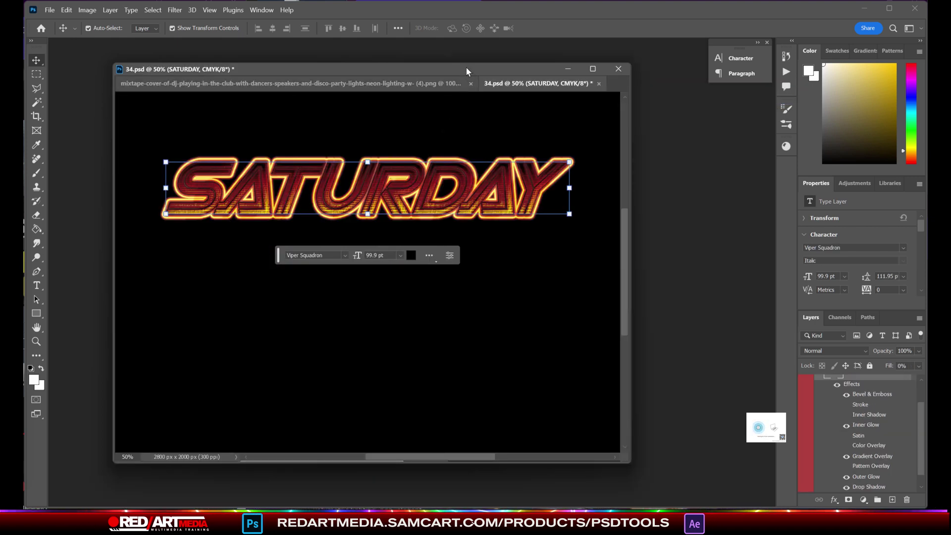
left_click_drag(520, 88, 0, 162)
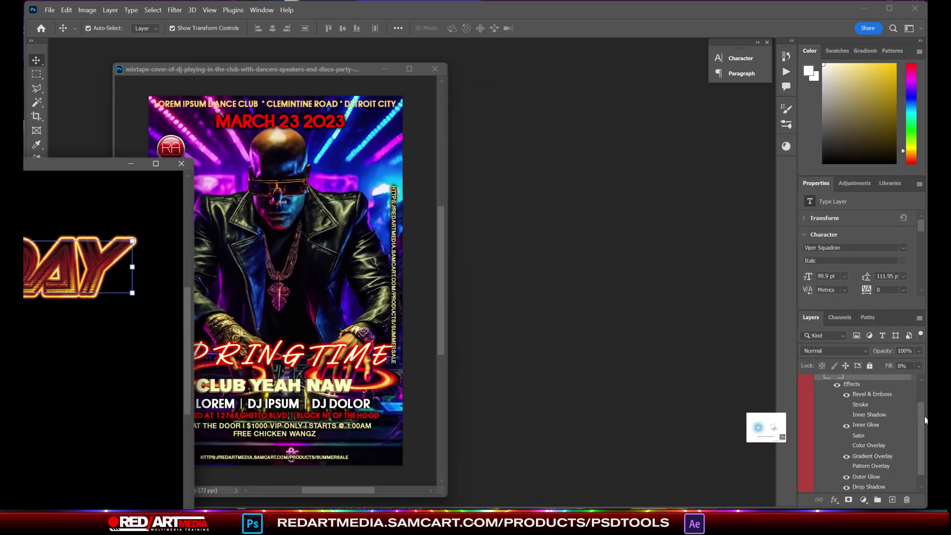
Collapse and select the YOUR TEXT group, then drag it onto the flyer canvas
left_click_drag(923, 422, 924, 385)
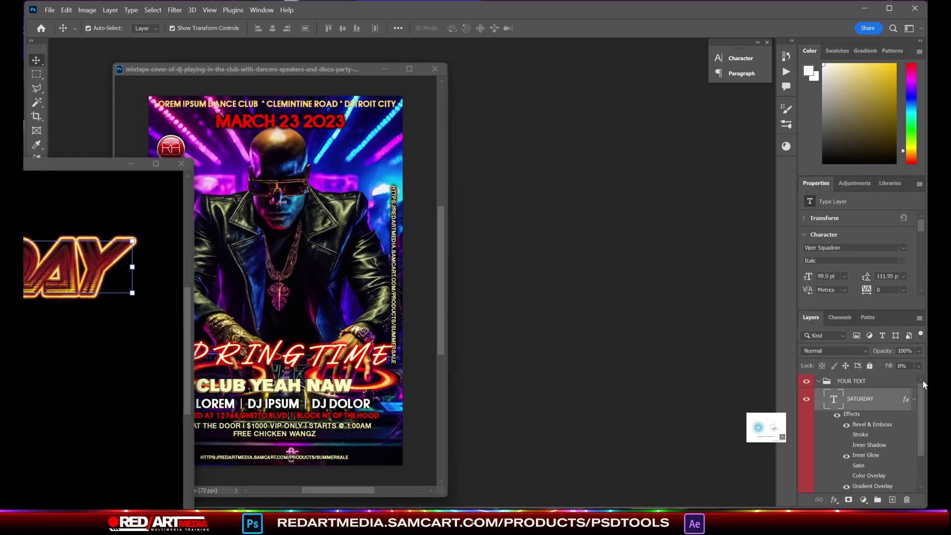
left_click(818, 382)
left_click(850, 382)
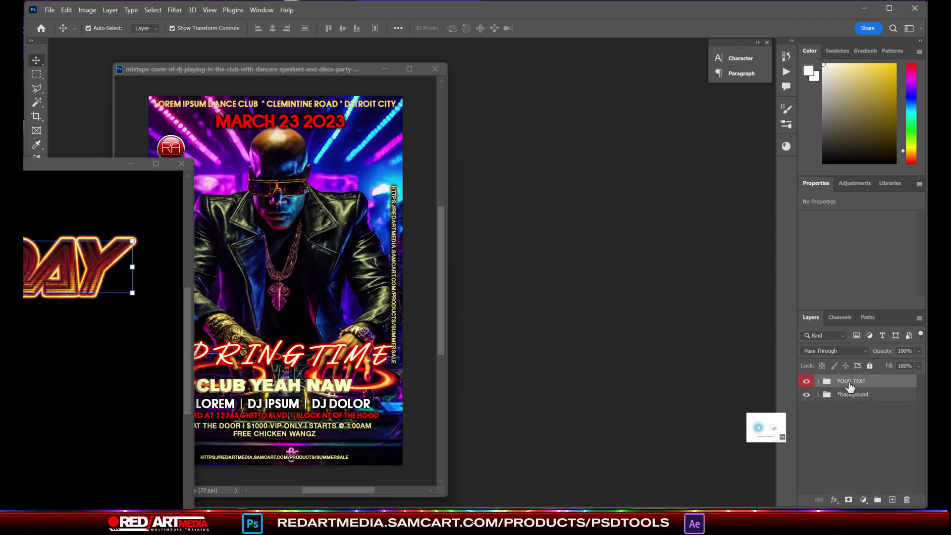
left_click_drag(851, 387, 277, 153)
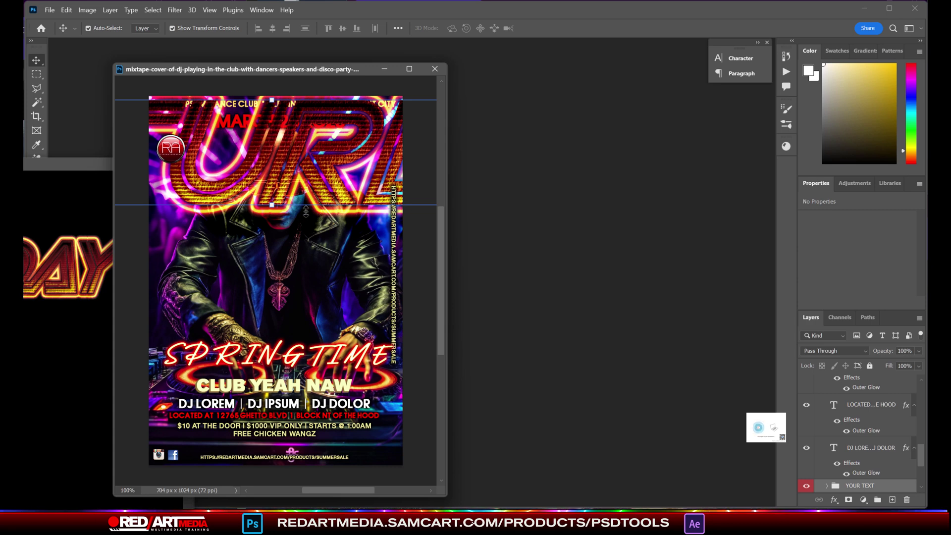
Add an empty layer above march 23 2023 and merge the YOUR TEXT group into one layer
scroll(922, 465, "down", 2)
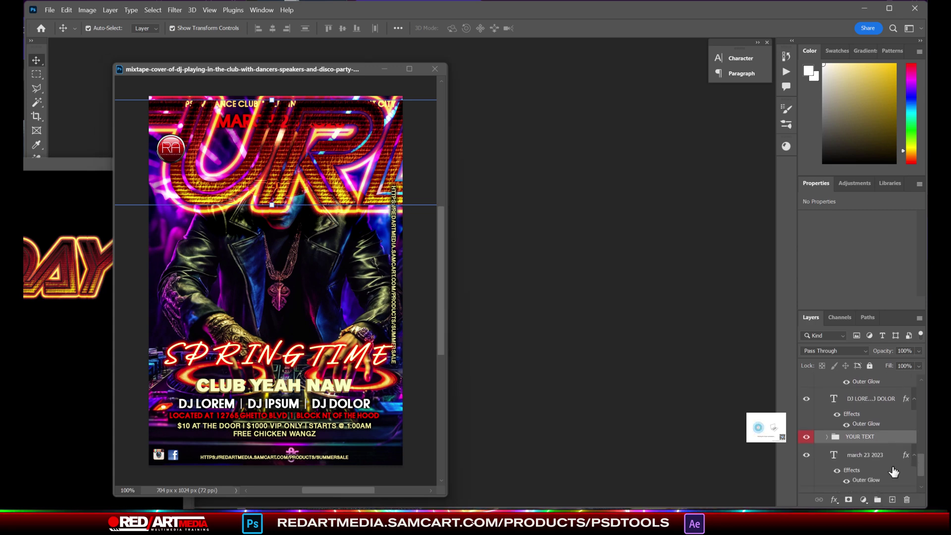
left_click(867, 454)
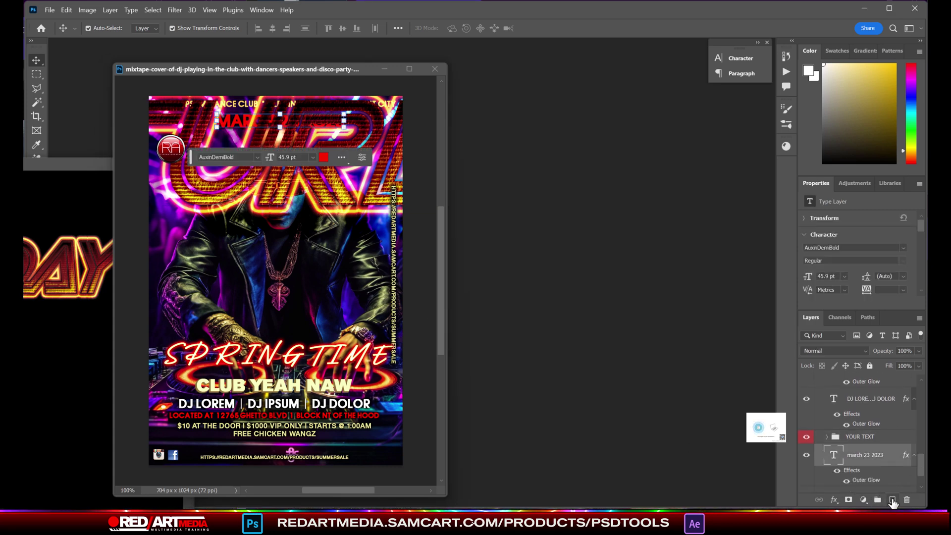
left_click(892, 502)
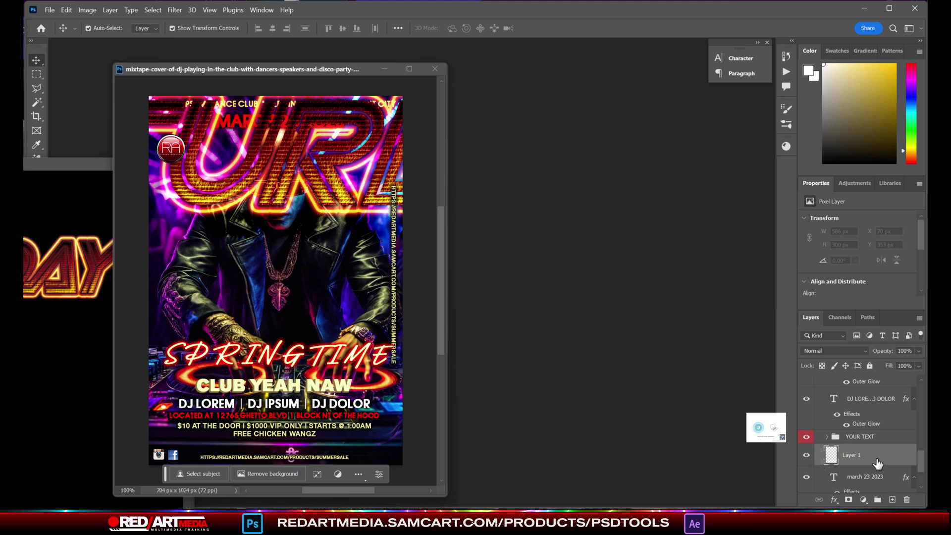
left_click(865, 438)
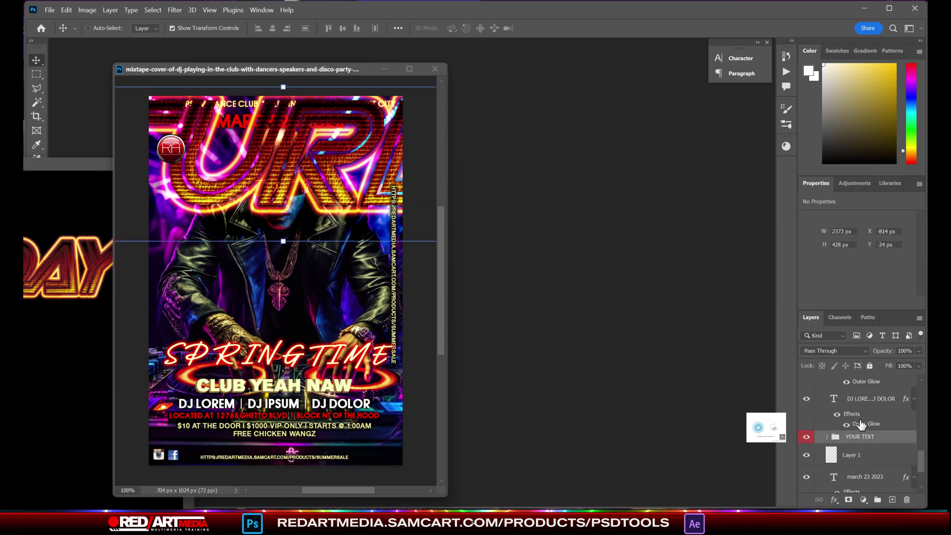
key("ctrl+e")
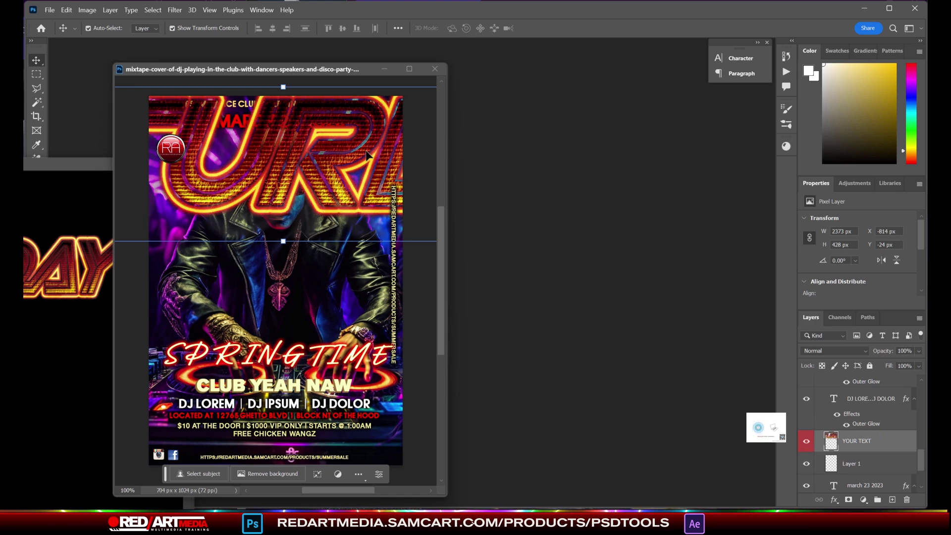
Scale the SATURDAY title down and centre it just above SPRINGTIME
left_click_drag(366, 155, 223, 162)
left_click_drag(286, 152, 274, 258)
left_click_drag(317, 281, 307, 295)
left_click_drag(416, 293, 360, 311)
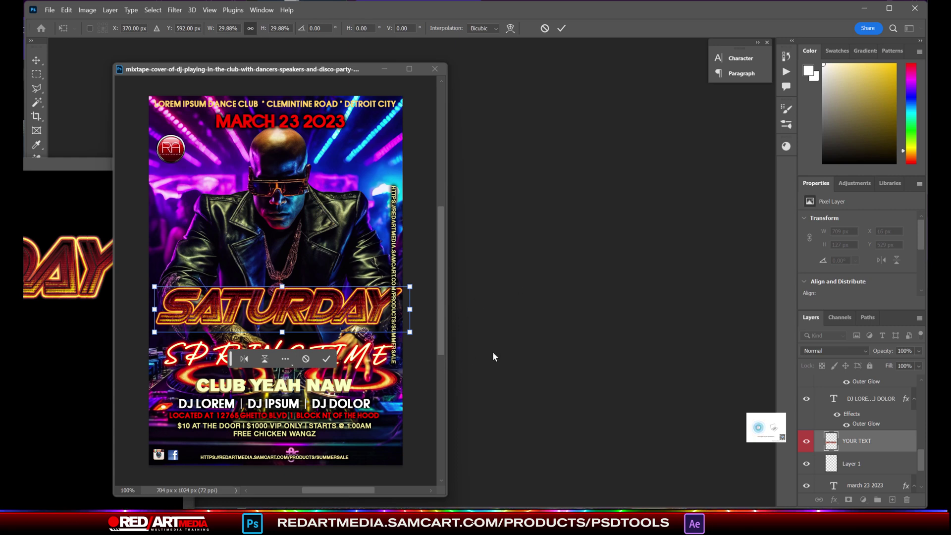
key("Return")
Shrink SPRINGTIME slightly to fit the poster width
left_click(380, 357)
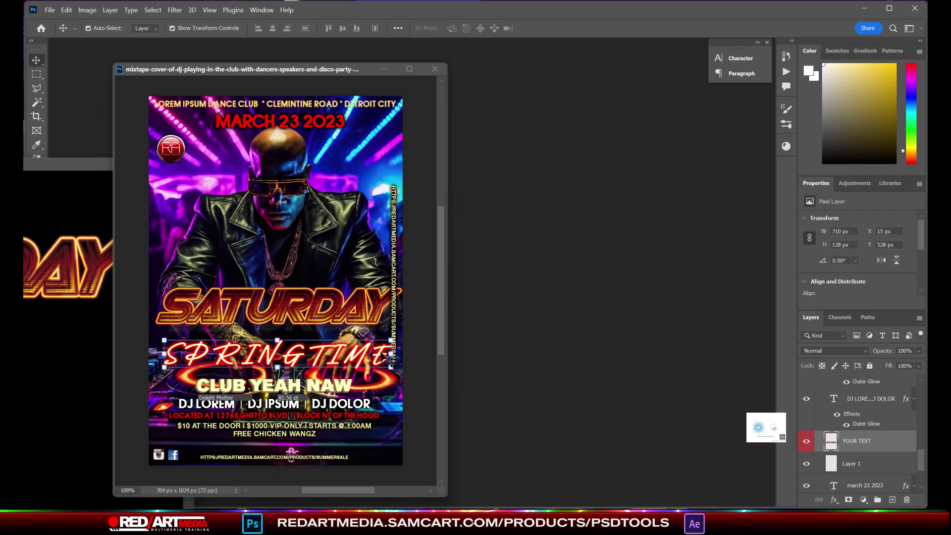
left_click_drag(396, 351, 362, 355)
key("Return")
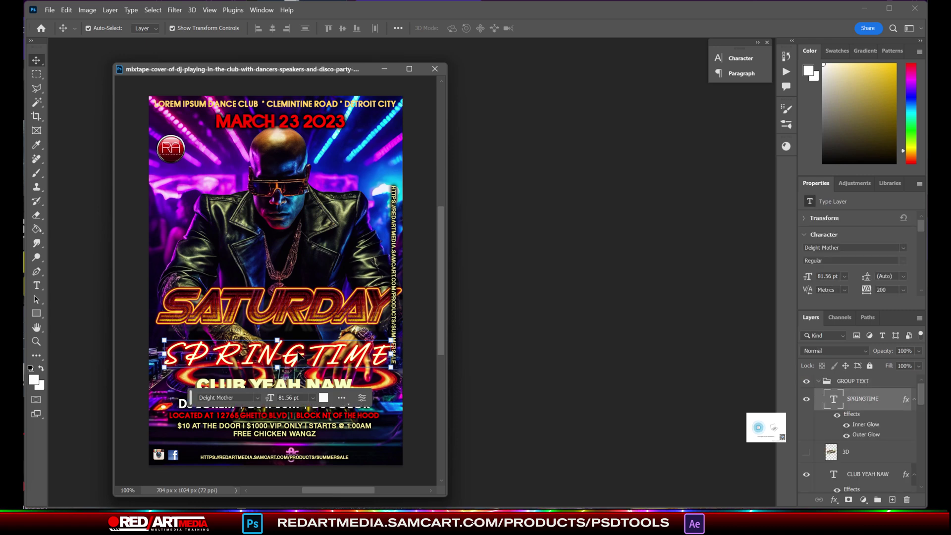
Retype SPRINGTIME in mixed case as 'Springtime'
mouse_move(297, 323)
left_mouse_down()
mouse_move(282, 324)
mouse_move(308, 321)
left_mouse_up()
left_click(37, 285)
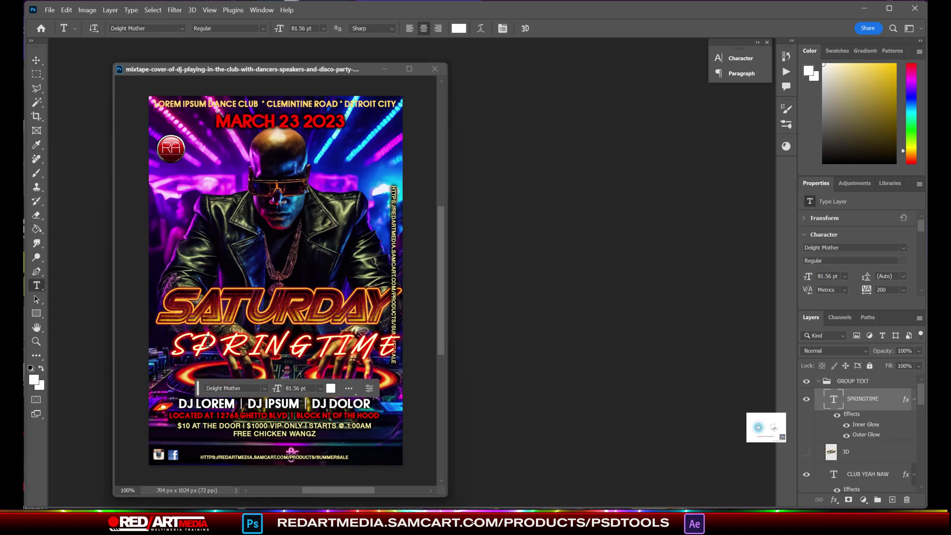
left_click_drag(192, 347, 429, 350)
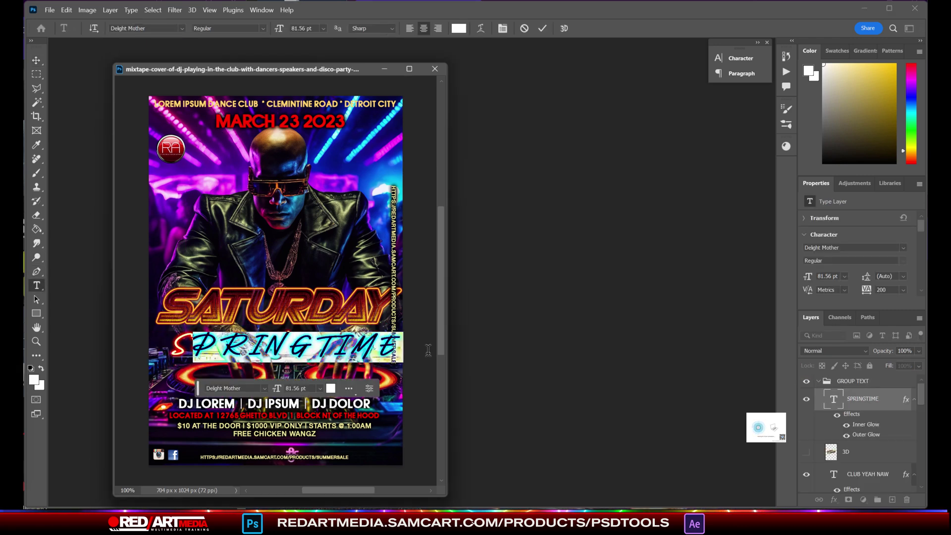
type("pr")
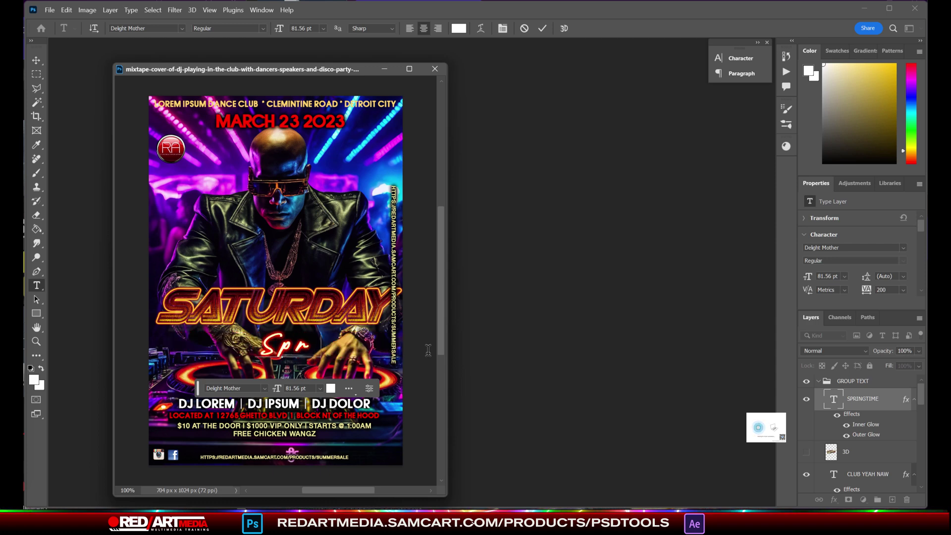
type("ingtime")
left_click(38, 59)
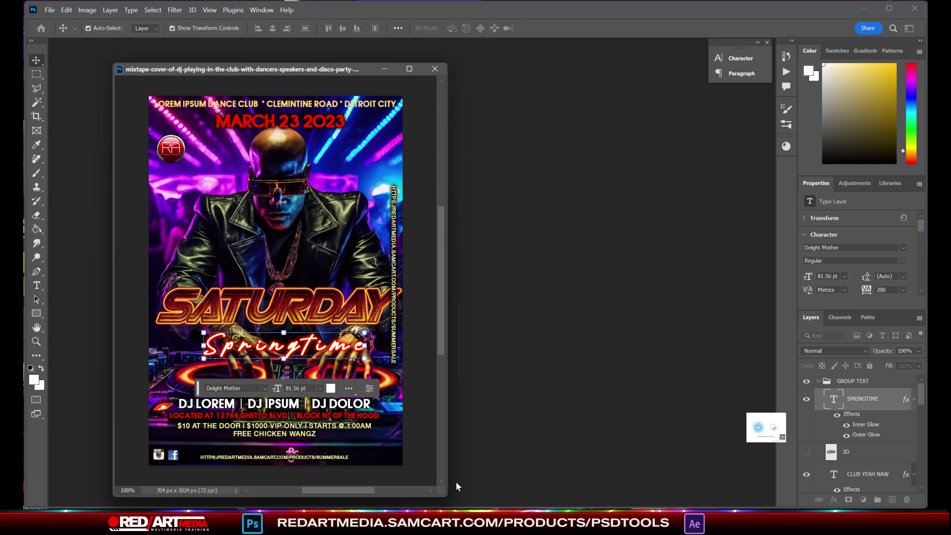
Rotate Springtime about -6° and tuck it just under SATURDAY
key("ctrl+t")
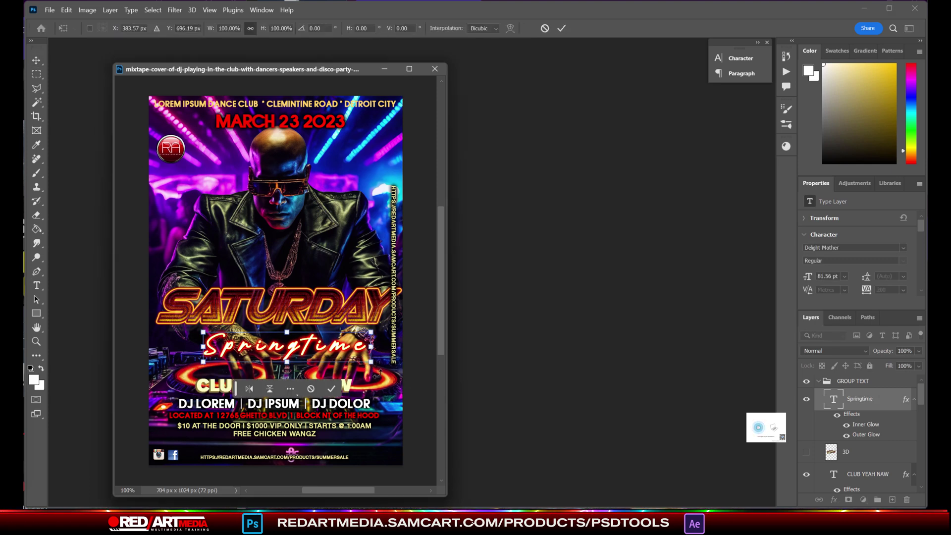
left_click_drag(397, 367, 406, 349)
left_click_drag(323, 347, 310, 331)
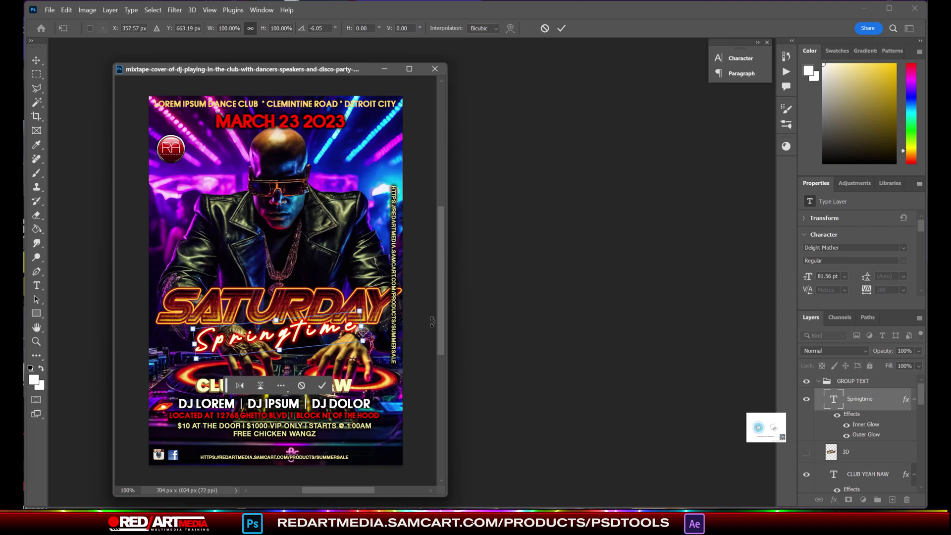
key("Return")
left_click(432, 321)
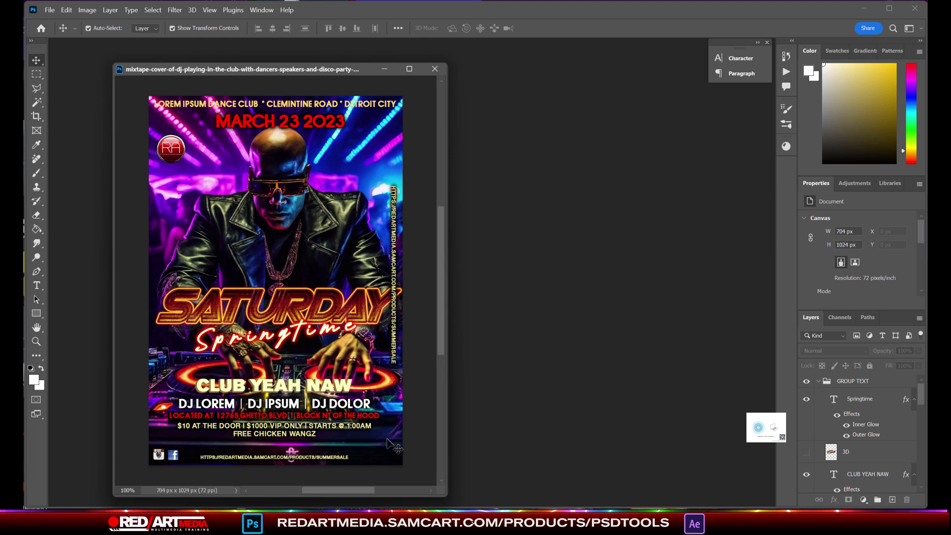
Lower Springtime onto CLUB YEAH NAW and move SATURDAY down to 594 px to meet it
scroll(296, 376, "up", 4)
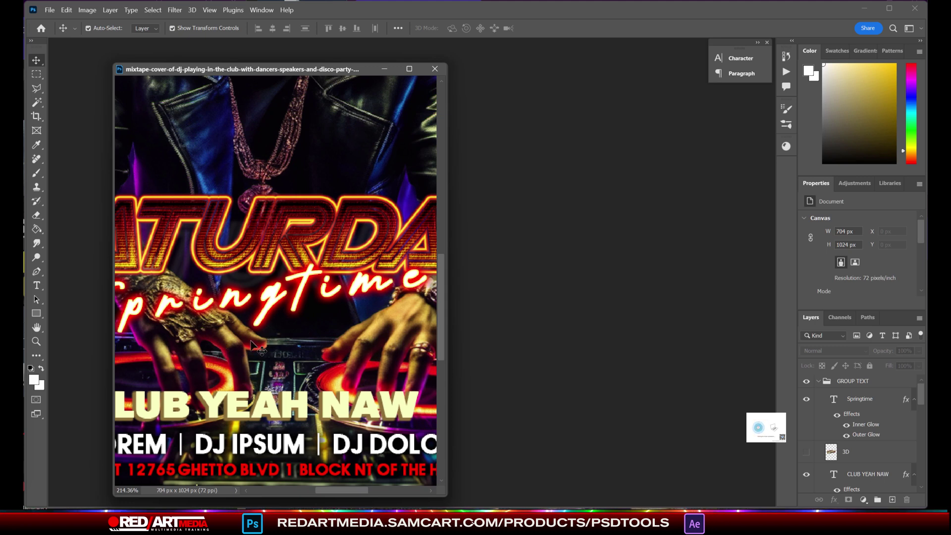
scroll(268, 344, "down", 2)
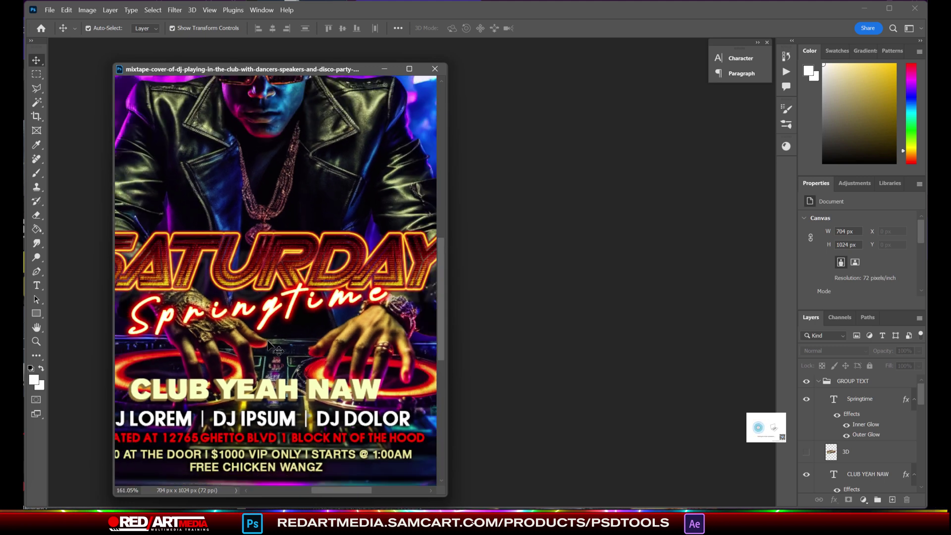
scroll(277, 347, "down", 1)
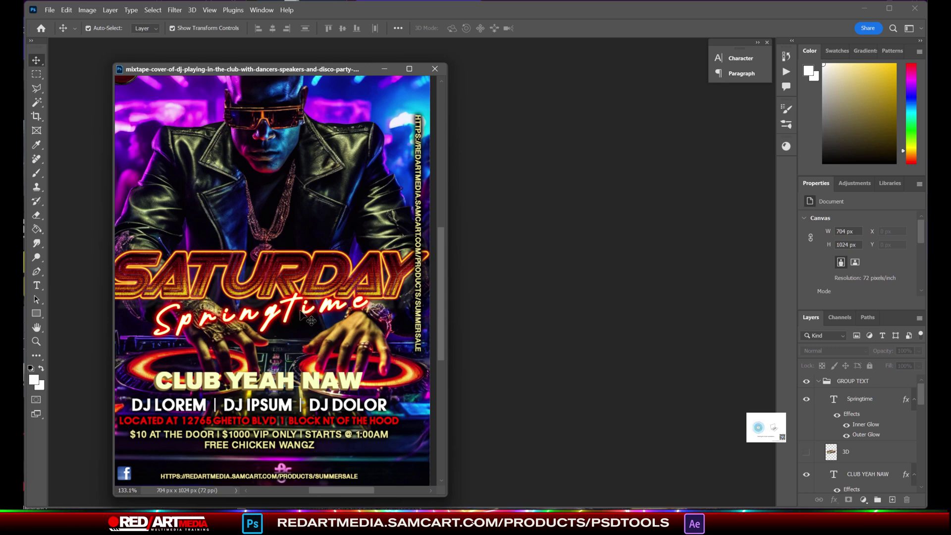
left_click_drag(304, 306, 317, 349)
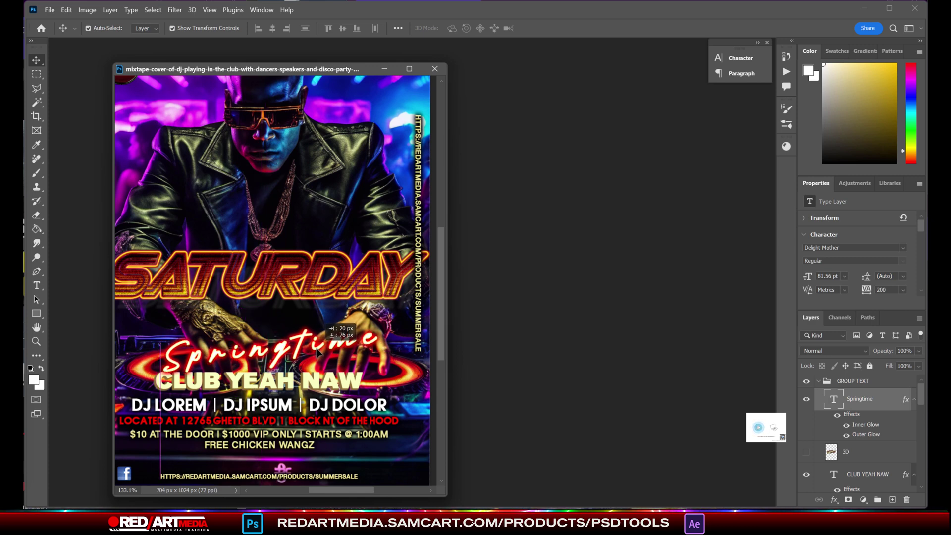
left_click_drag(334, 266, 348, 304)
Scale SATURDAY down to 96.67%
scroll(348, 303, "down", 2)
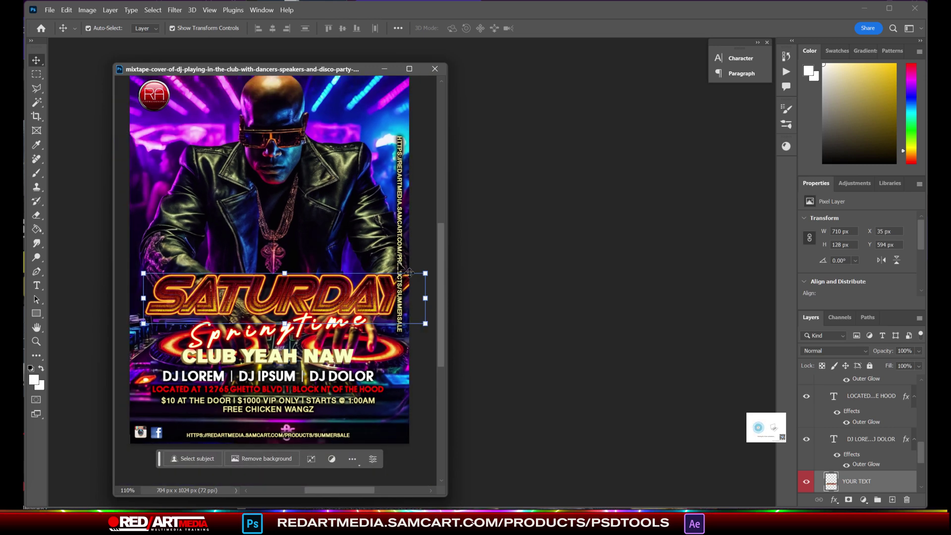
left_click_drag(448, 297, 561, 310)
left_click_drag(490, 339, 425, 342)
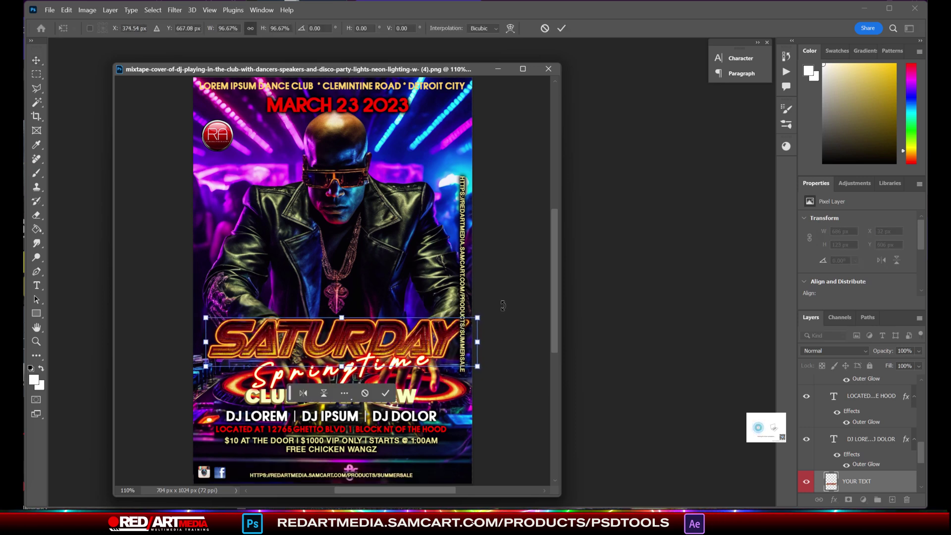
key("Return")
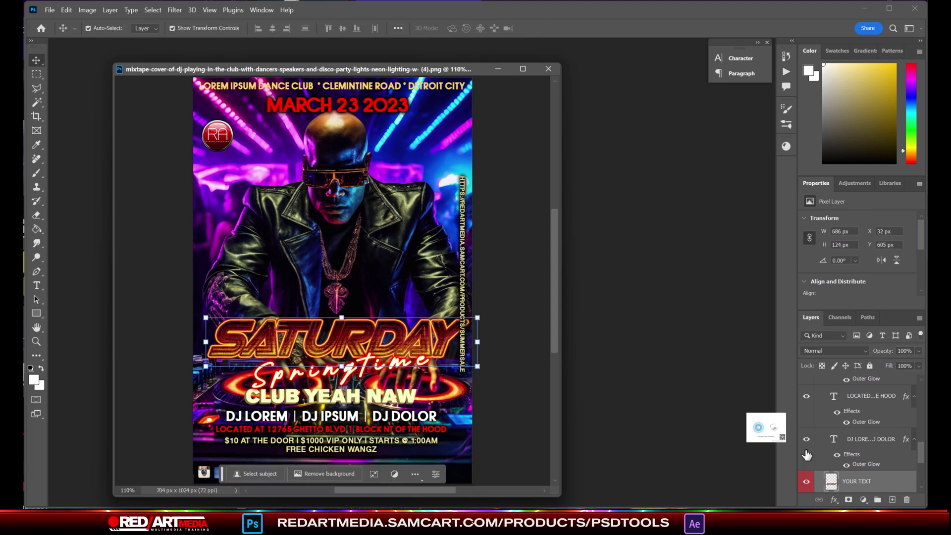
left_click(528, 250)
Refine Springtime's rotation and position beneath SATURDAY
left_click_drag(374, 374, 365, 367)
left_click_drag(439, 331, 437, 337)
left_click_drag(387, 369, 390, 370)
key("Return")
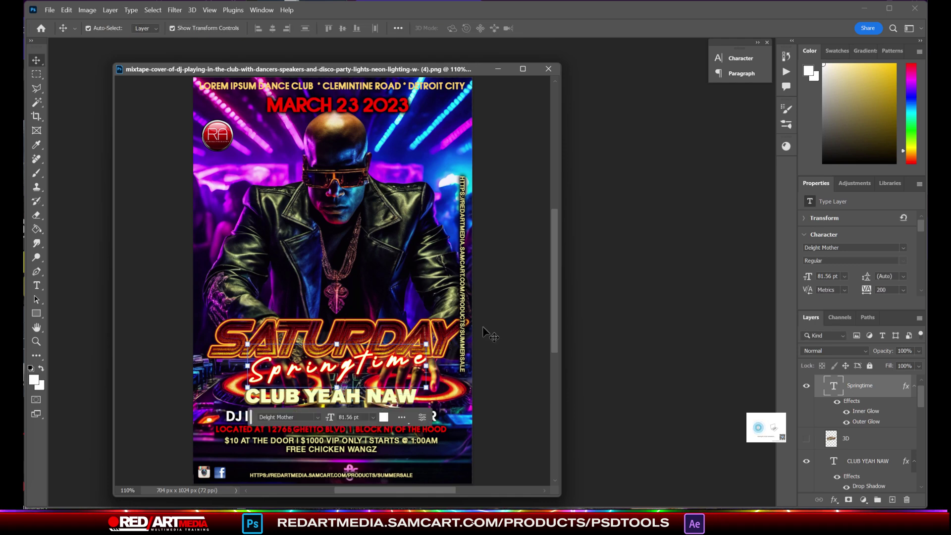
left_click(493, 290)
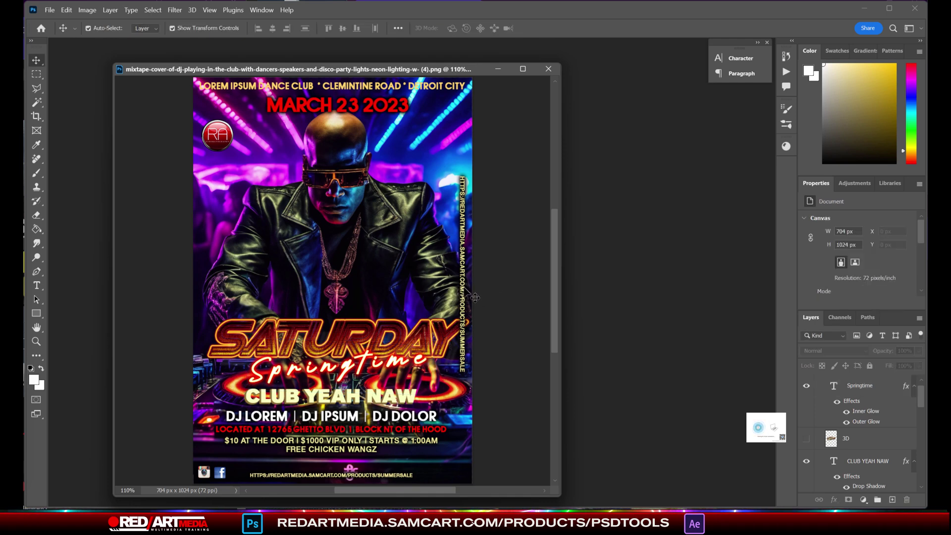
Nudge the MARCH 23 2023 date slightly higher and view the whole poster
left_click(472, 297)
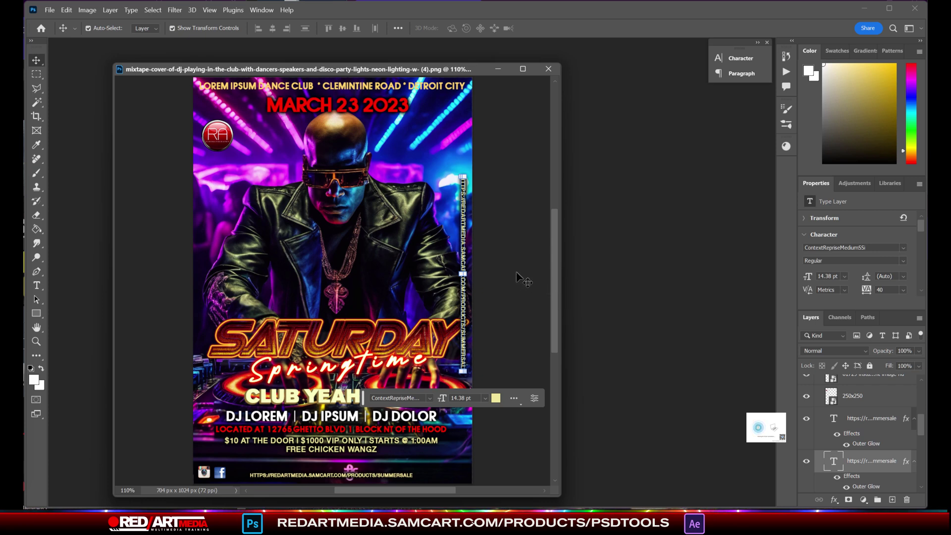
left_click(367, 99)
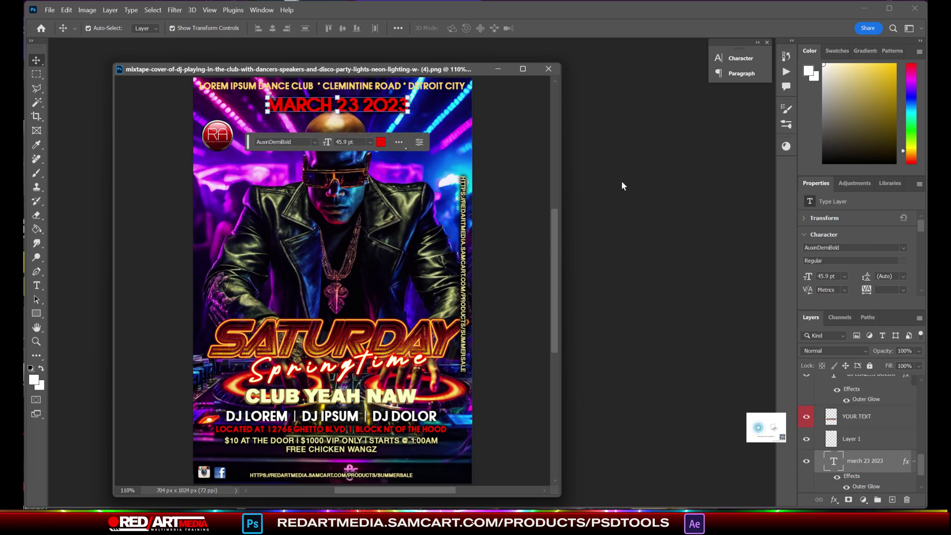
key("Up")
key("Up")
key("Up")
key("Up")
key("Up")
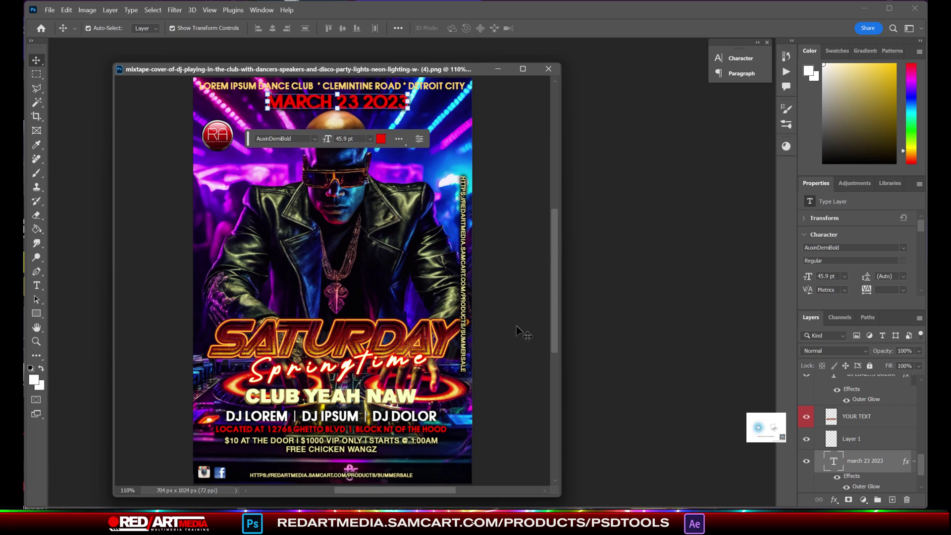
key("ctrl+minus")
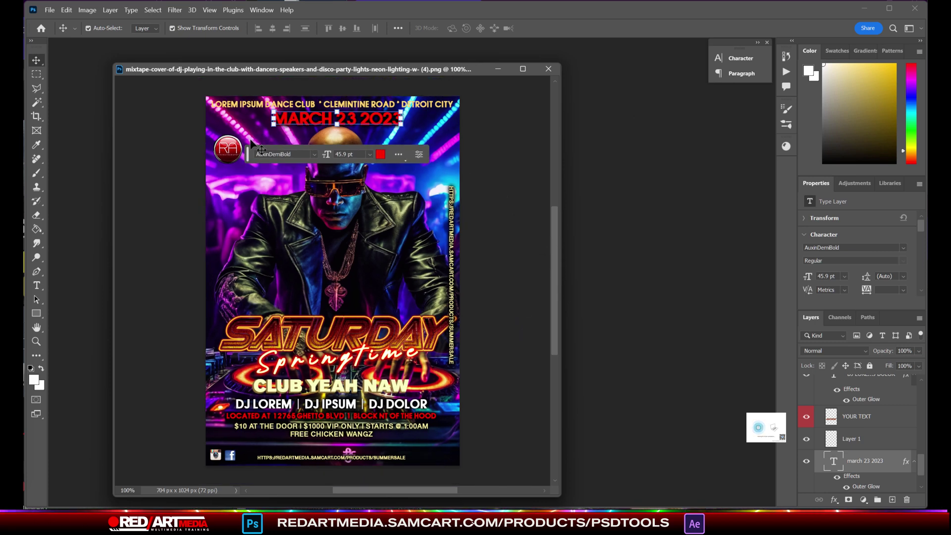
left_click_drag(247, 154, 251, 477)
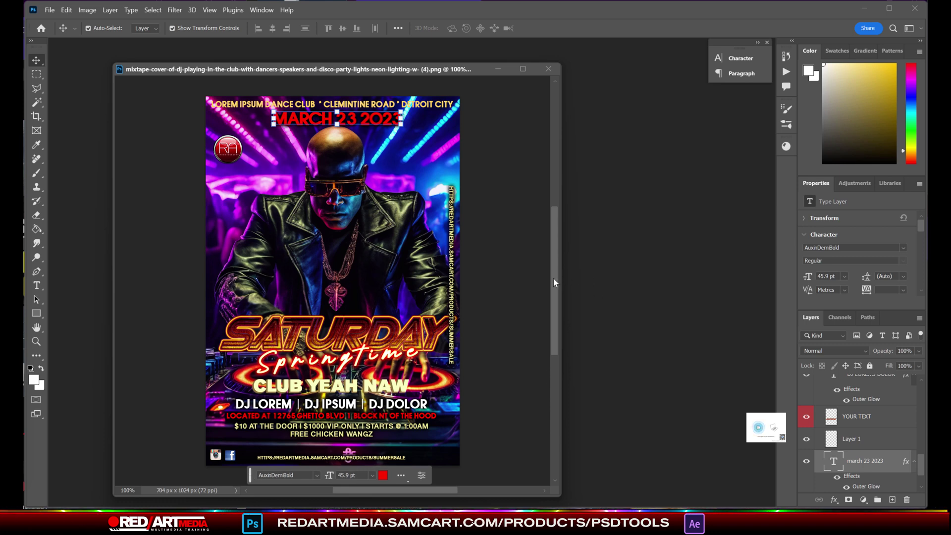
left_click_drag(554, 279, 554, 282)
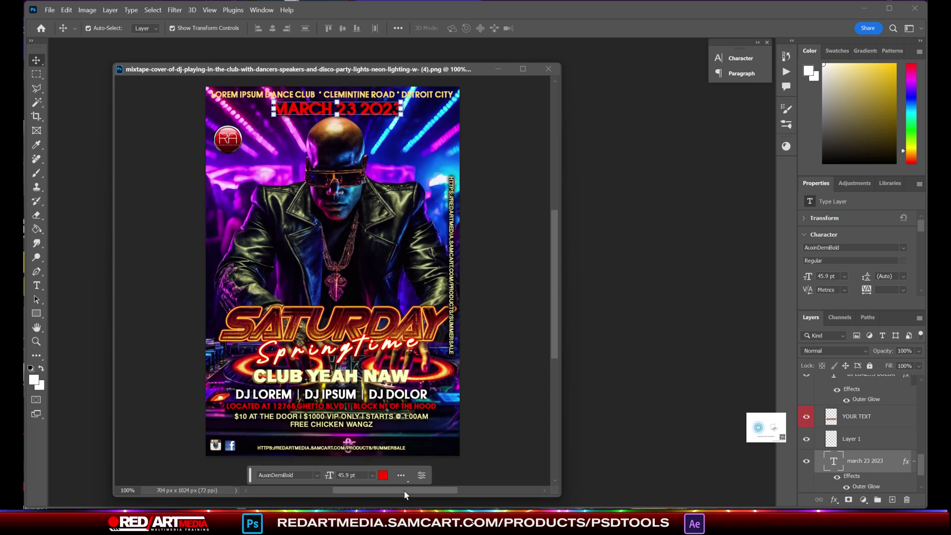
mouse_move(404, 490)
left_mouse_down()
mouse_move(394, 493)
mouse_move(420, 491)
mouse_move(405, 493)
left_mouse_up()
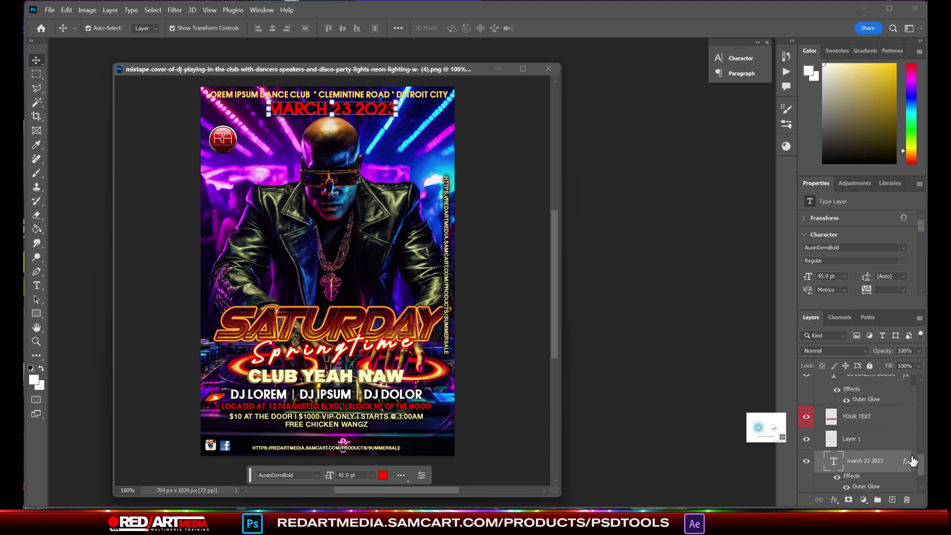
left_click_drag(918, 466, 871, 373)
Collapse the GROUP TEXT group and add a new empty layer above it
left_click(824, 381)
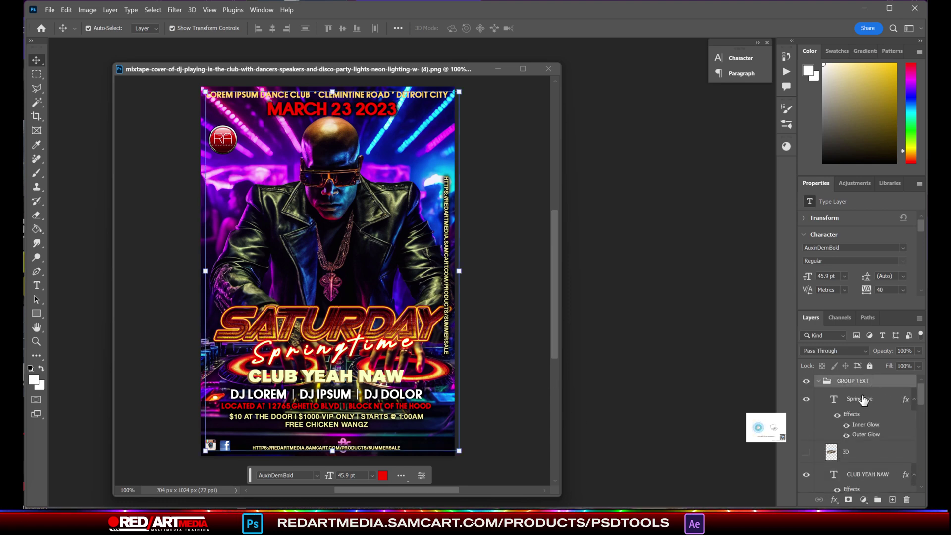
left_click(820, 381)
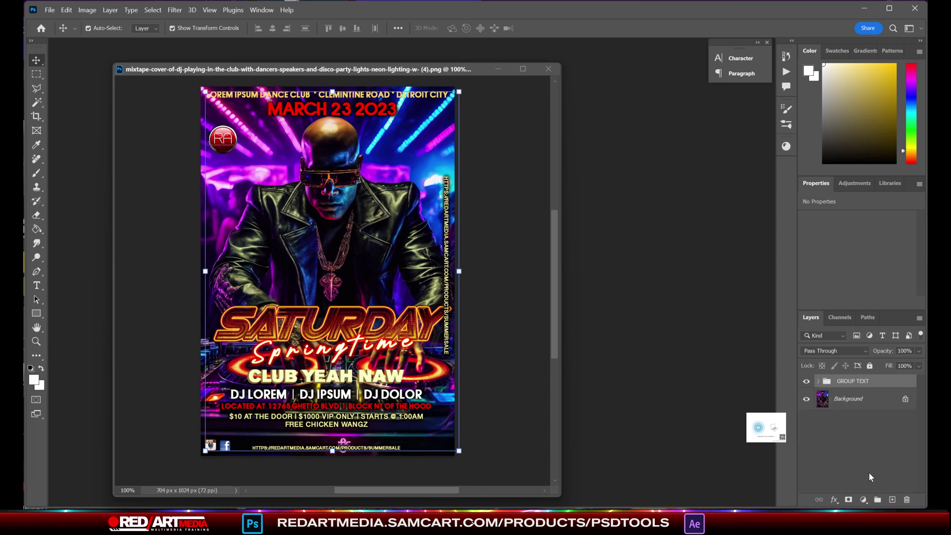
left_click(891, 501)
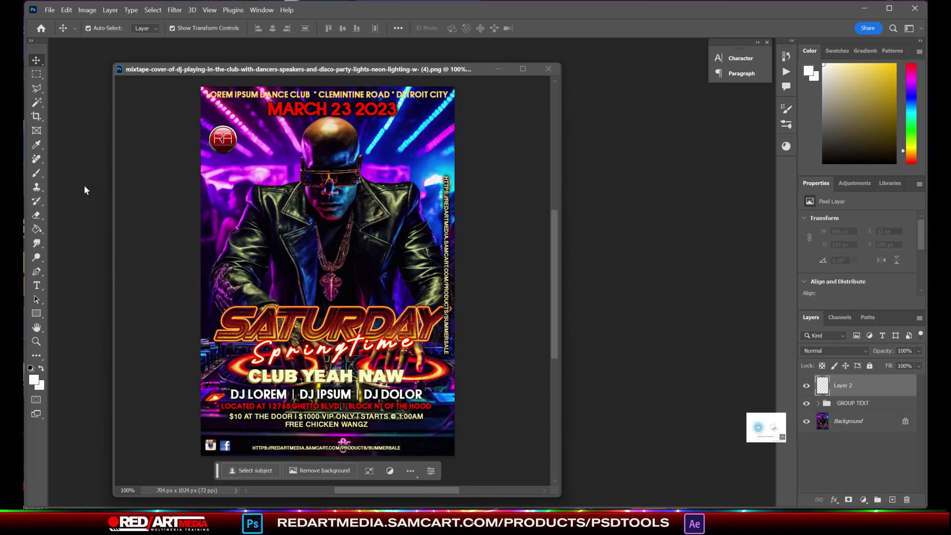
Use Place Embedded to browse to LIGHT MATERIAL > 2023 LENS FLARES
left_click(52, 11)
left_click(63, 32)
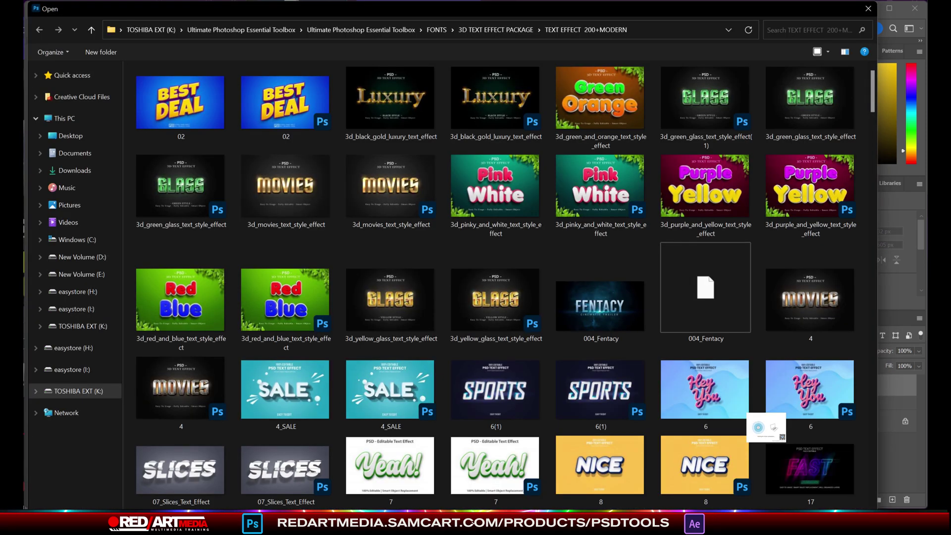
key("Escape")
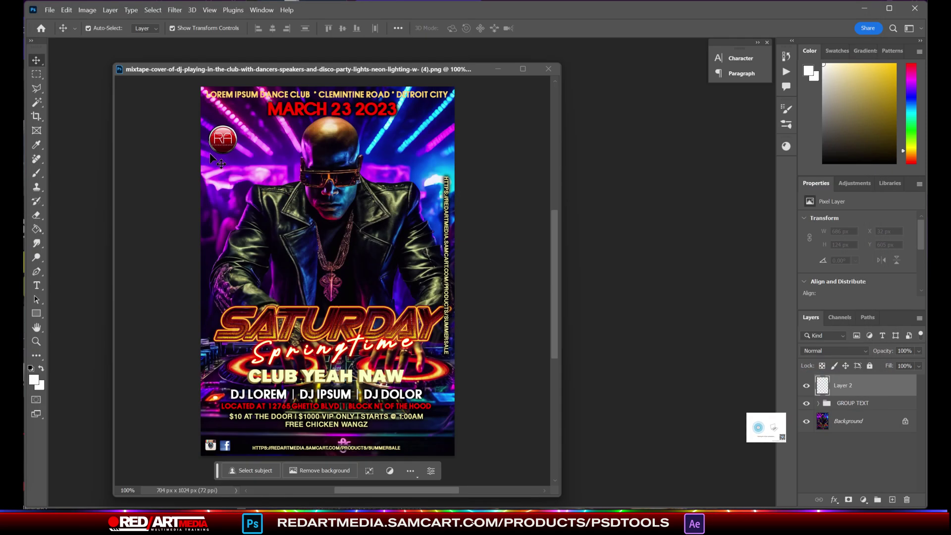
left_click(50, 10)
left_click(95, 236)
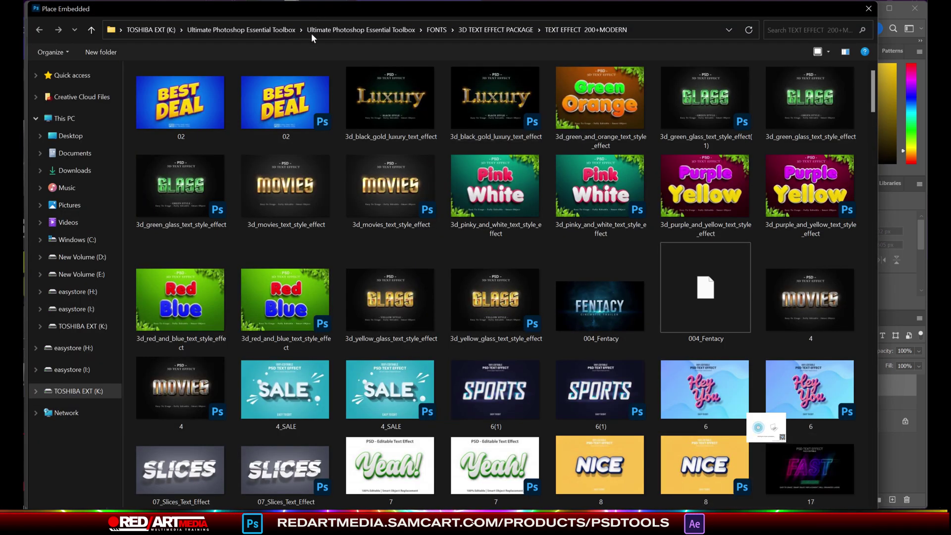
left_click(350, 30)
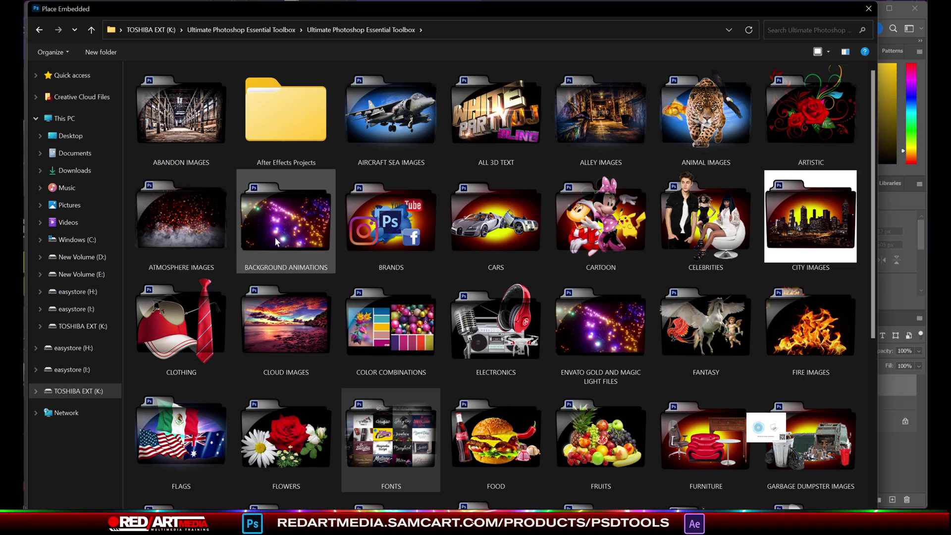
double_click(603, 333)
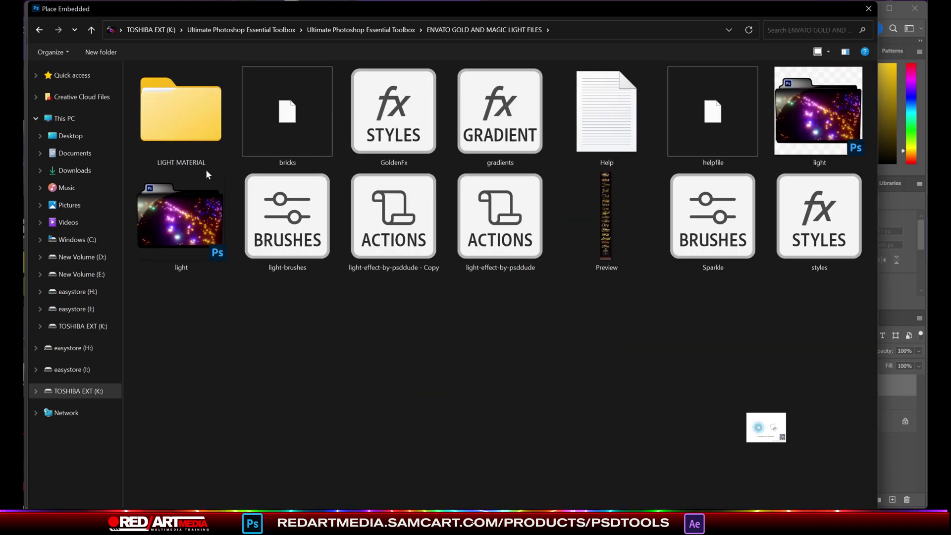
double_click(186, 111)
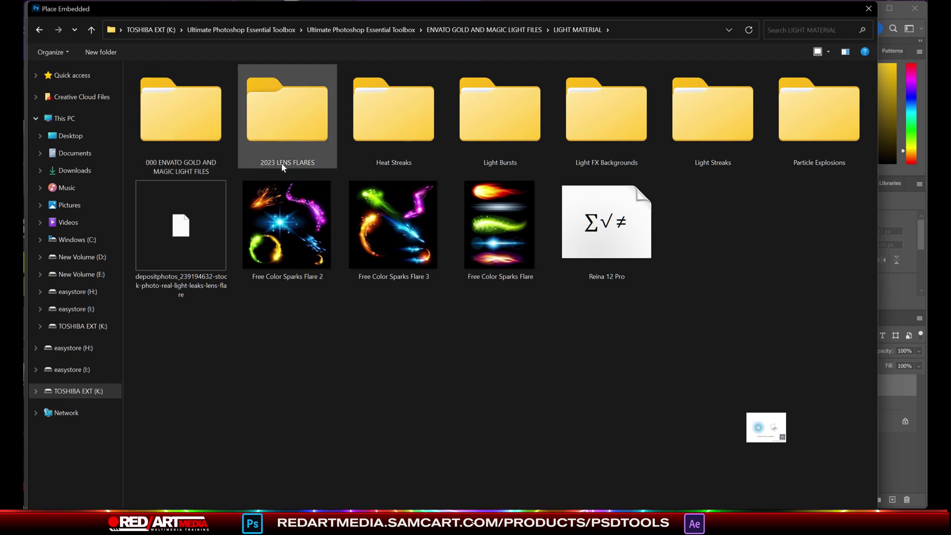
double_click(319, 117)
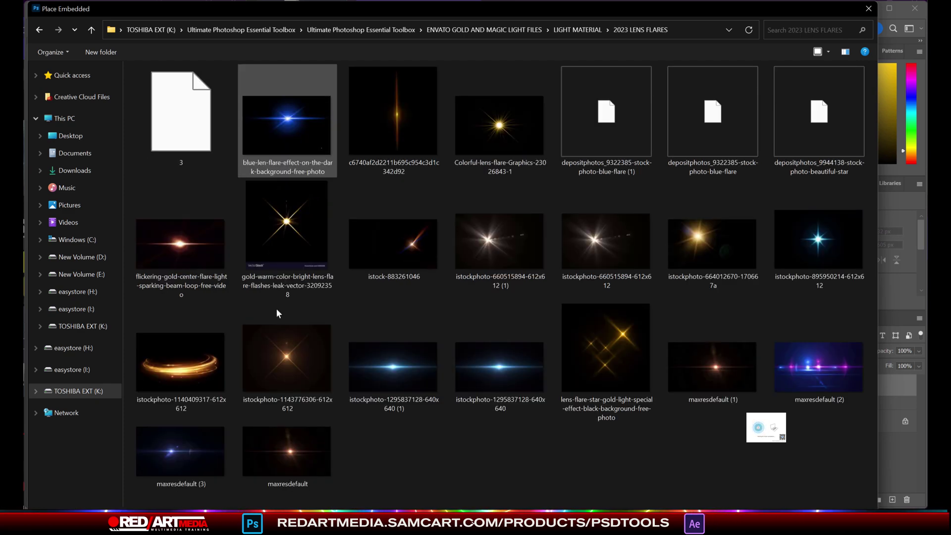
Place the maxresdefault (2) flare into the flyer
double_click(830, 356)
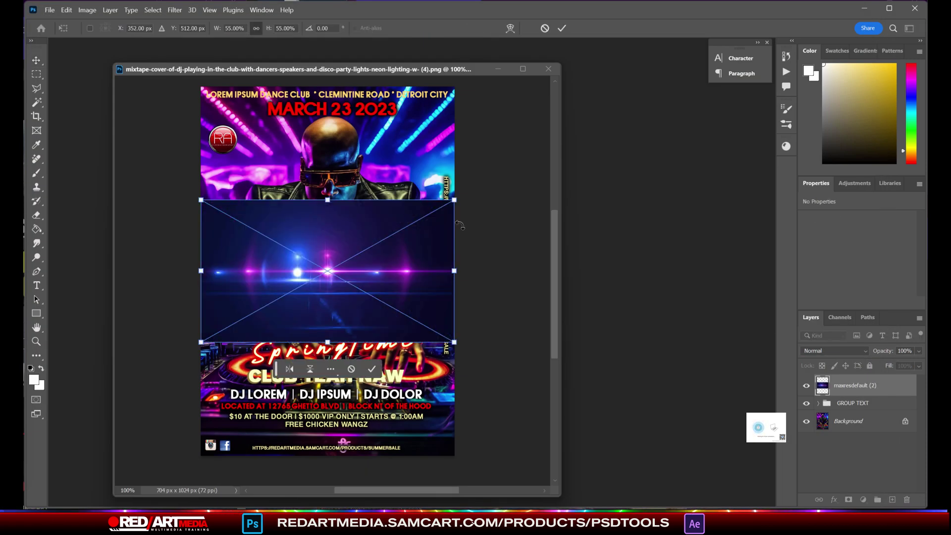
left_click(87, 10)
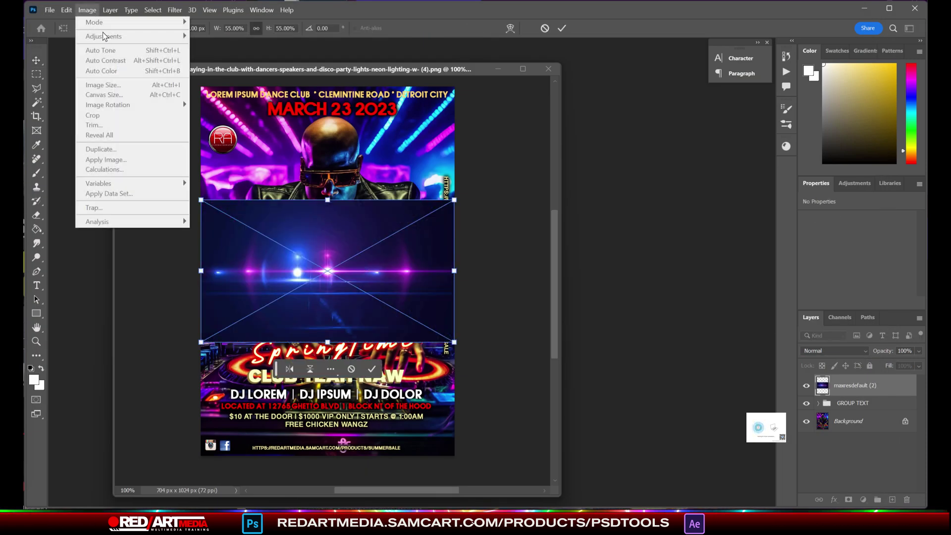
left_click(39, 57)
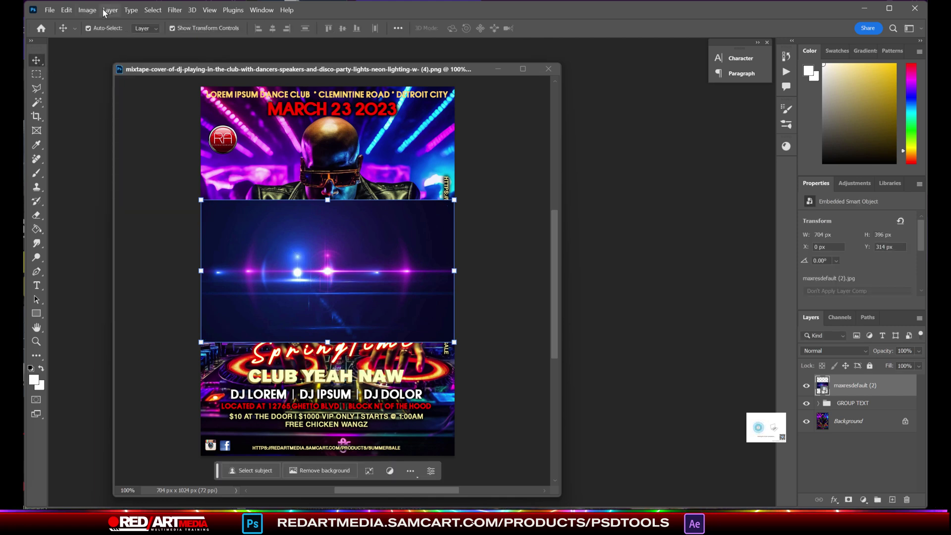
Apply Levels to the flare with black input 42 and white input 245
left_click(87, 10)
mouse_move(106, 37)
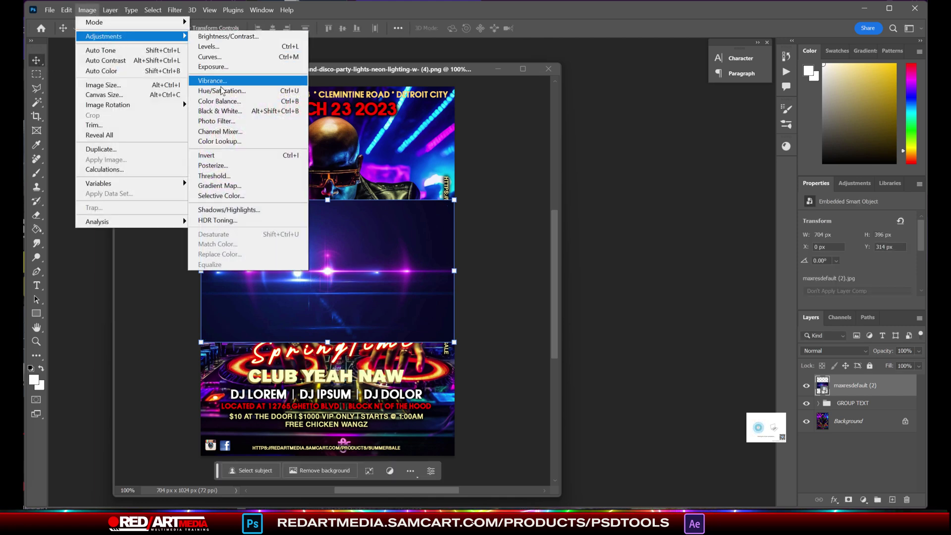
left_click(226, 47)
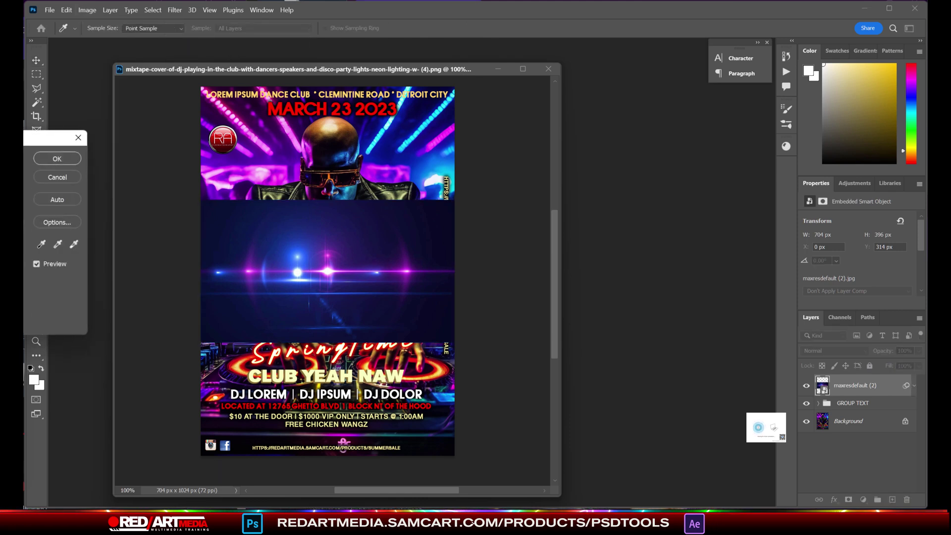
left_click_drag(388, 131, 523, 131)
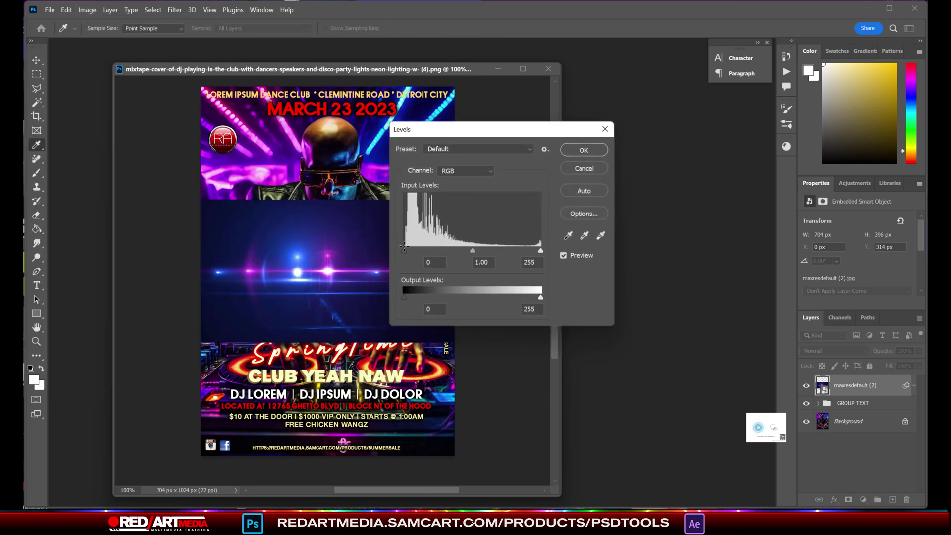
left_click_drag(405, 250, 429, 251)
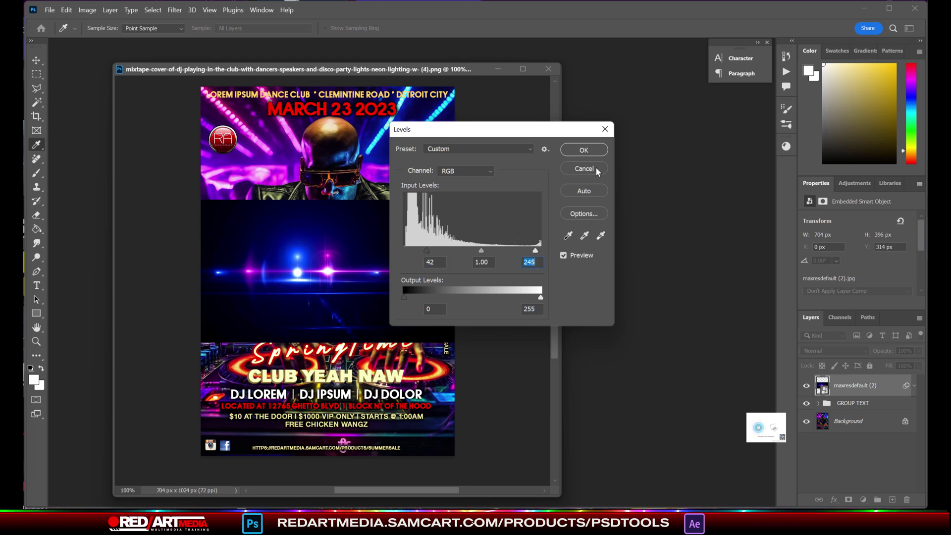
left_click(584, 149)
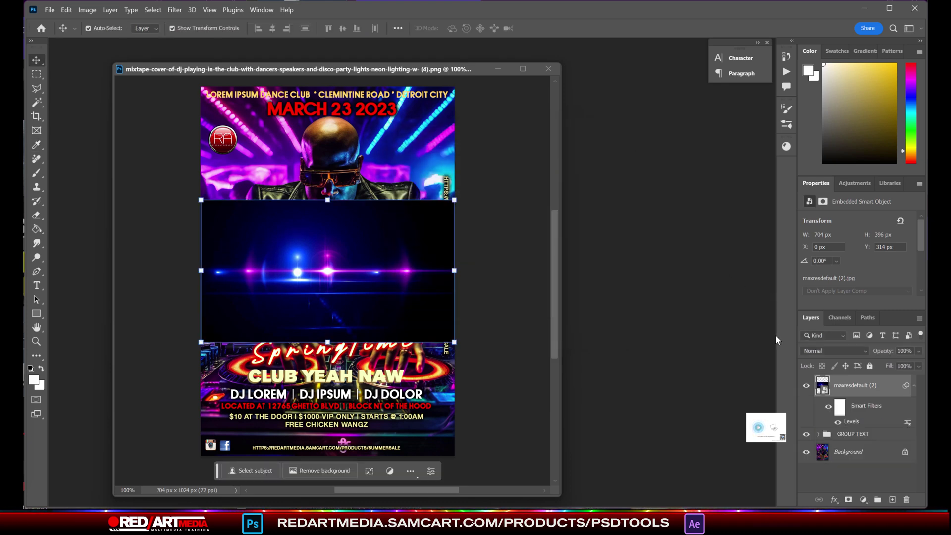
Blend the flare as Linear Dodge (Add) and move it down near the bottom text
left_click(846, 350)
left_click(826, 461)
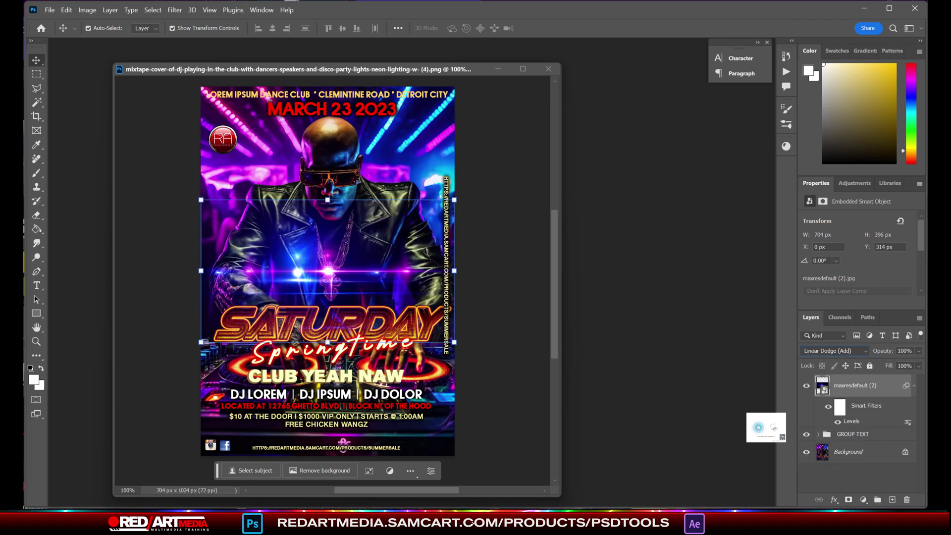
mouse_move(329, 275)
left_mouse_down()
mouse_move(305, 193)
mouse_move(289, 180)
mouse_move(372, 359)
mouse_move(390, 323)
mouse_move(350, 438)
left_mouse_up()
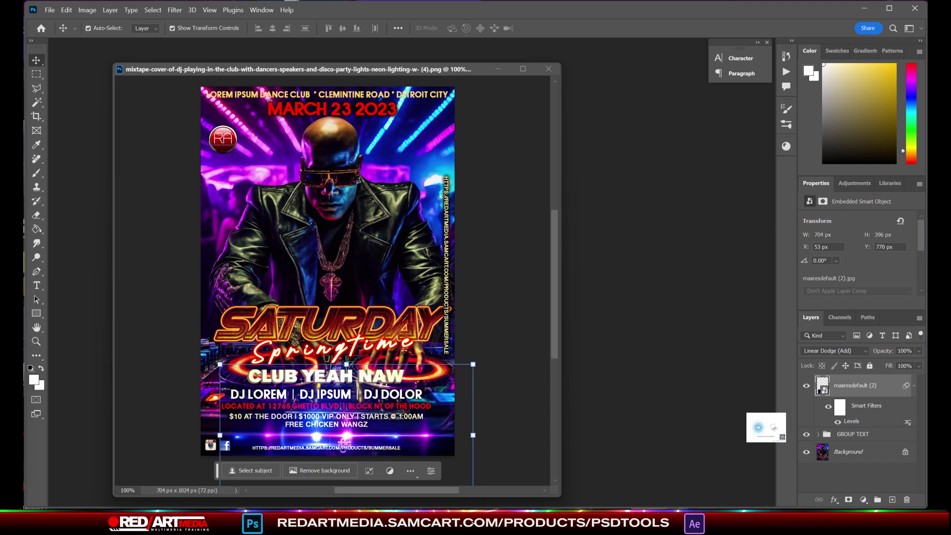
Place the maxresdefault (1) warm flare into the flyer
left_click(49, 15)
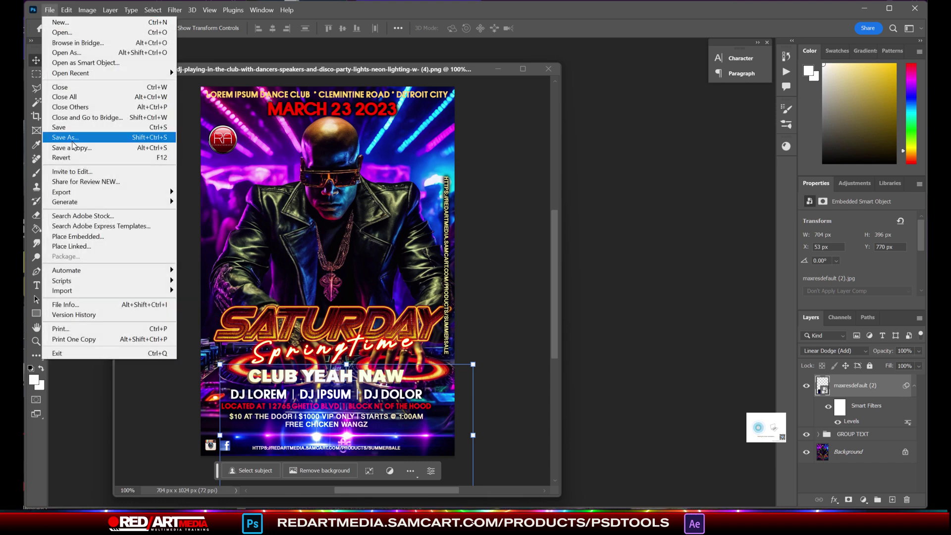
left_click(87, 237)
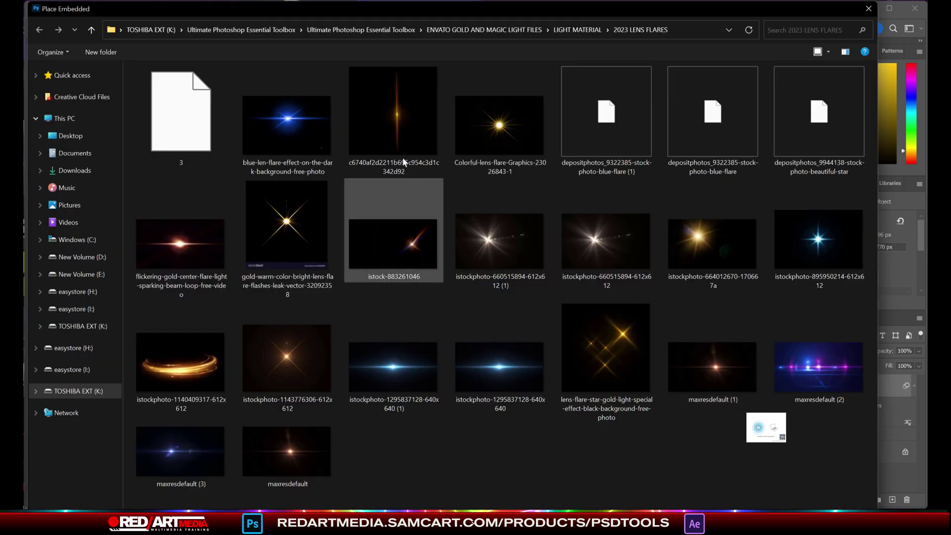
double_click(715, 369)
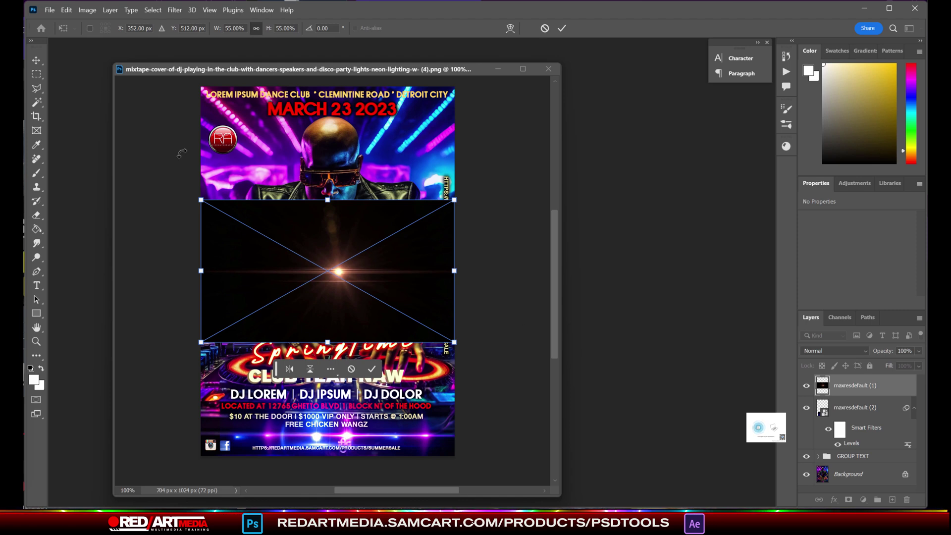
left_click(88, 9)
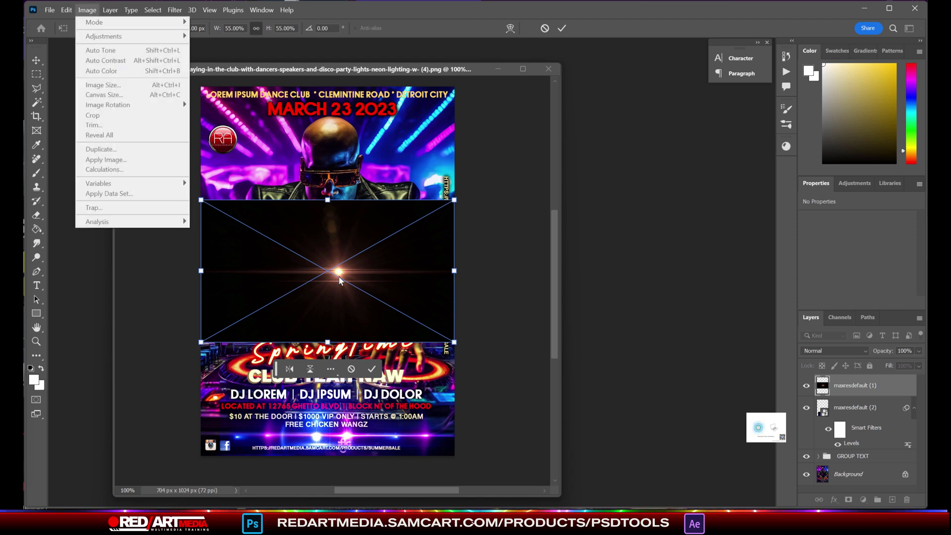
left_click(432, 279)
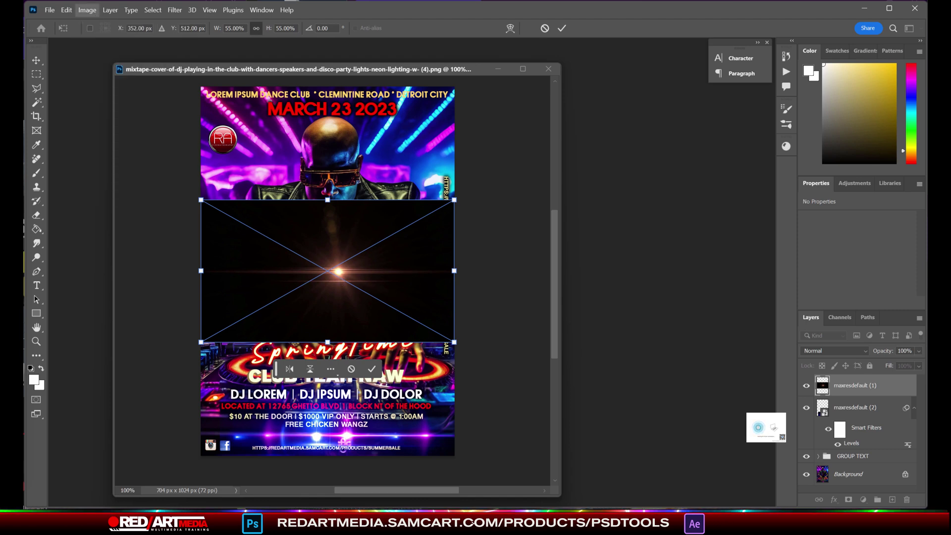
left_click(89, 10)
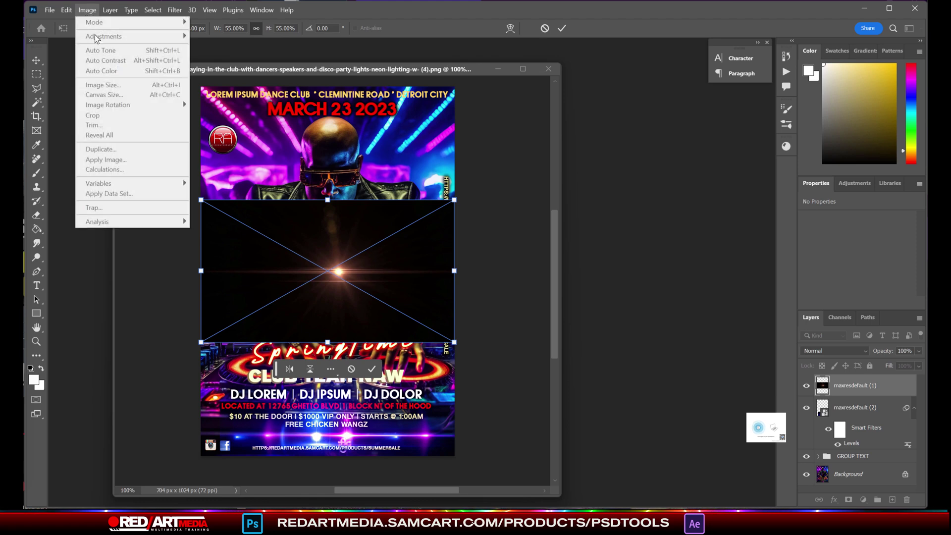
left_click(41, 60)
key("Return")
Darken the warm flare with Levels black input 6 and blend it as Linear Dodge (Add)
left_click(88, 10)
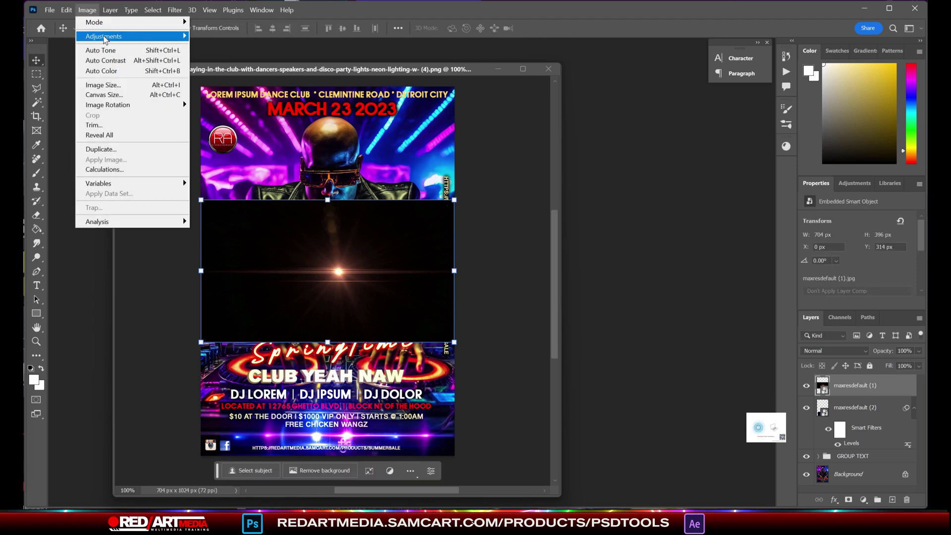
mouse_move(104, 38)
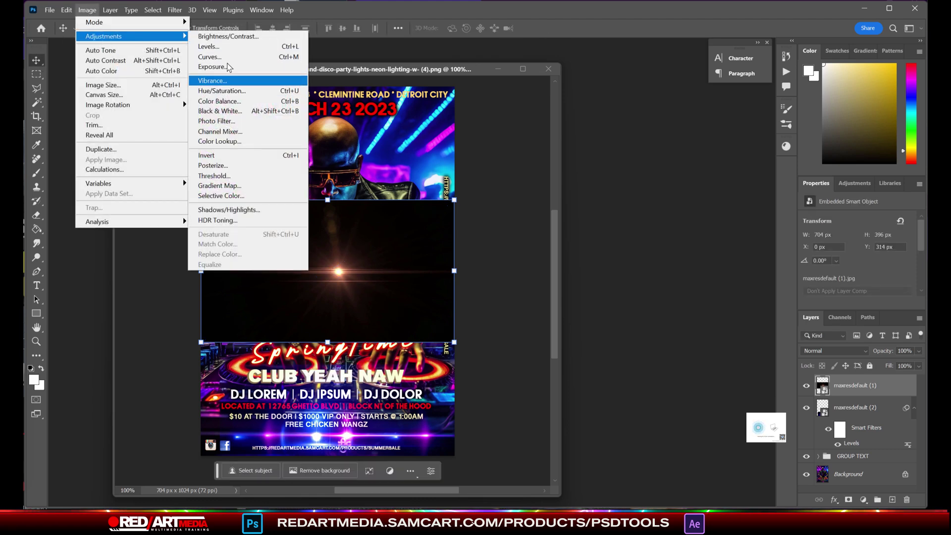
left_click(215, 47)
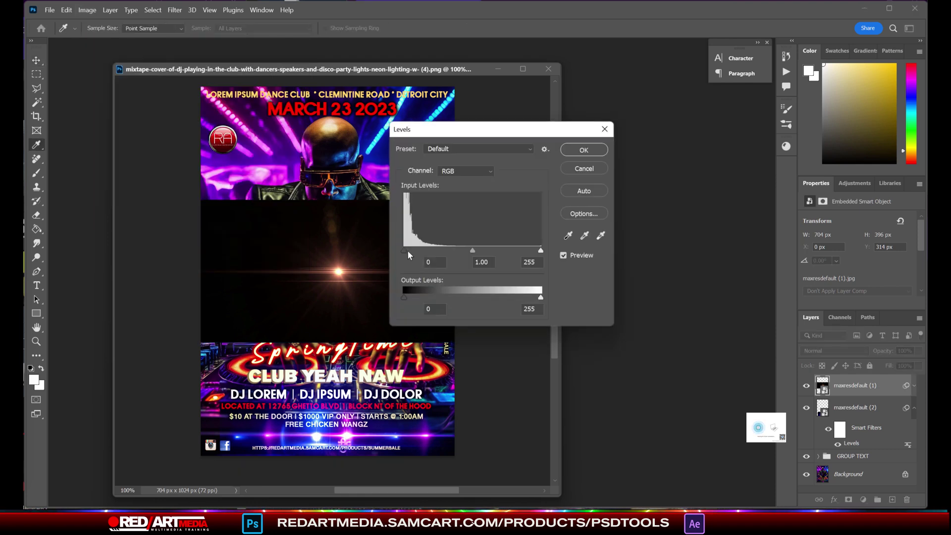
left_click_drag(406, 252, 410, 252)
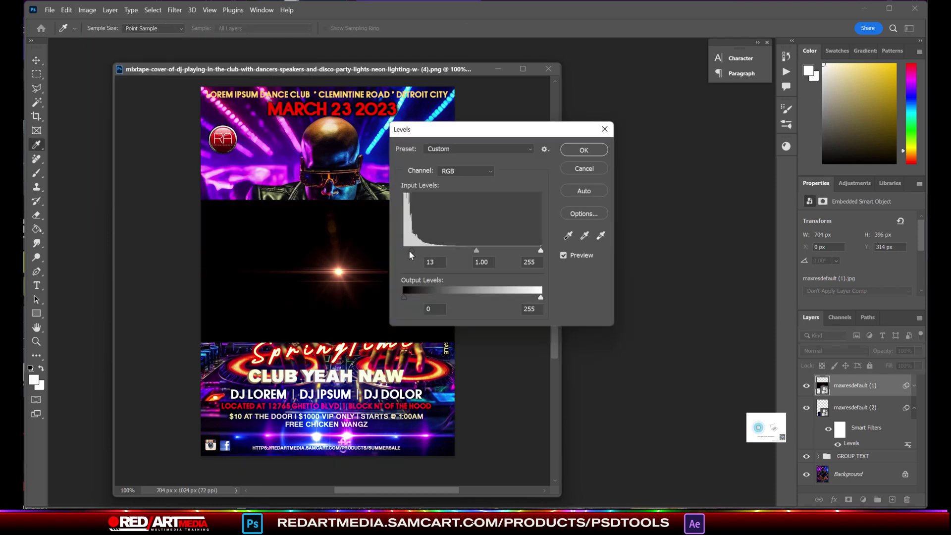
left_click(594, 151)
left_click(848, 355)
left_click(822, 454)
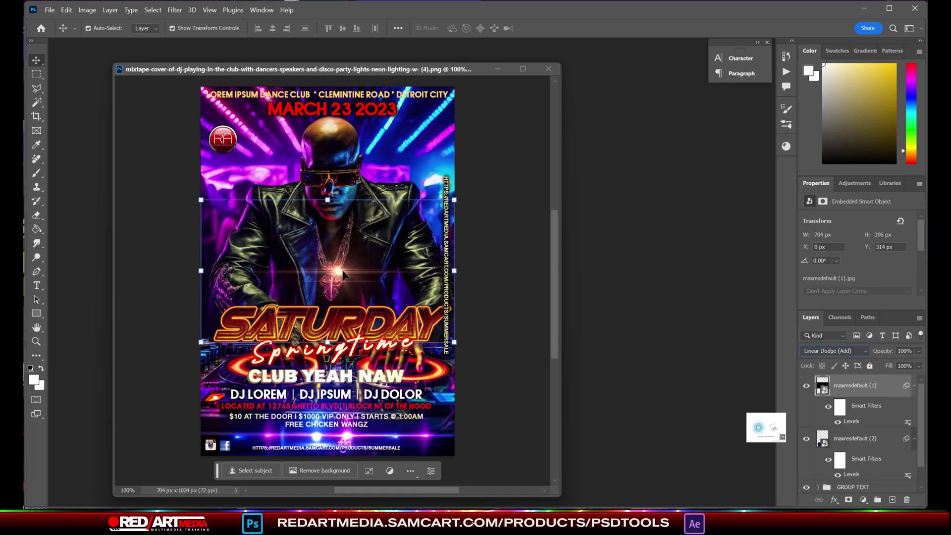
Set the warm flare on the DJ's pendant and a duplicate over his glasses
left_click_drag(341, 274, 333, 285)
left_click_drag(870, 391, 893, 500)
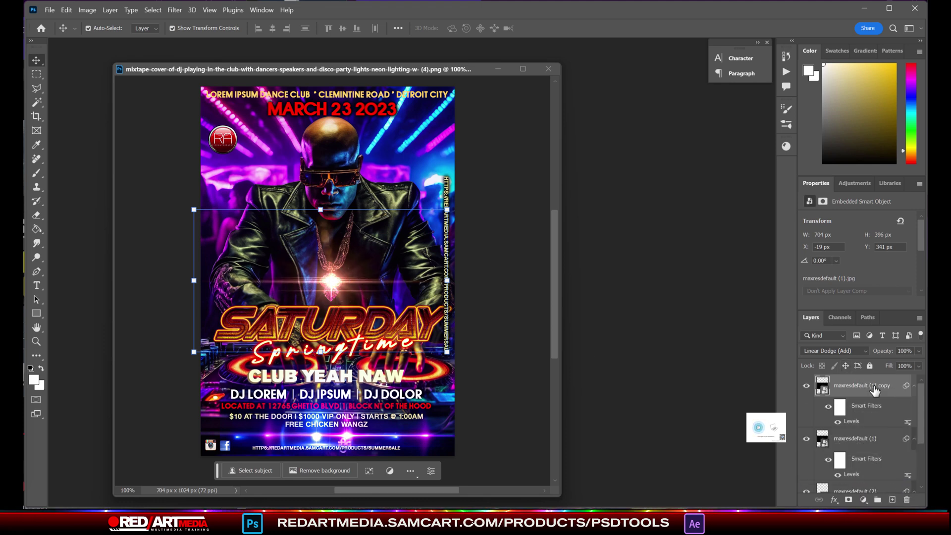
left_click_drag(876, 391, 892, 499)
left_click_drag(329, 272, 328, 171)
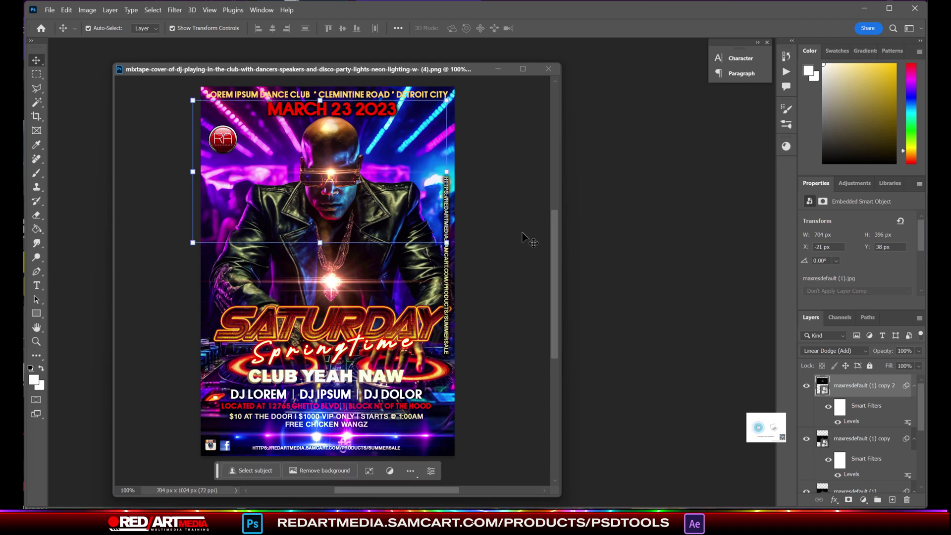
left_click(515, 248)
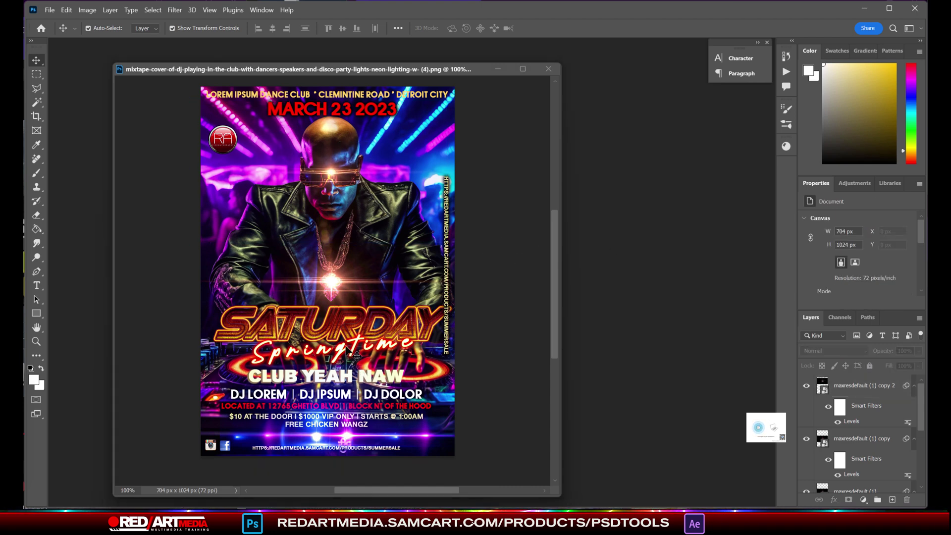
Add two more flare copies, up to copy 4, placing the last at the lower left
left_click_drag(842, 380, 894, 499)
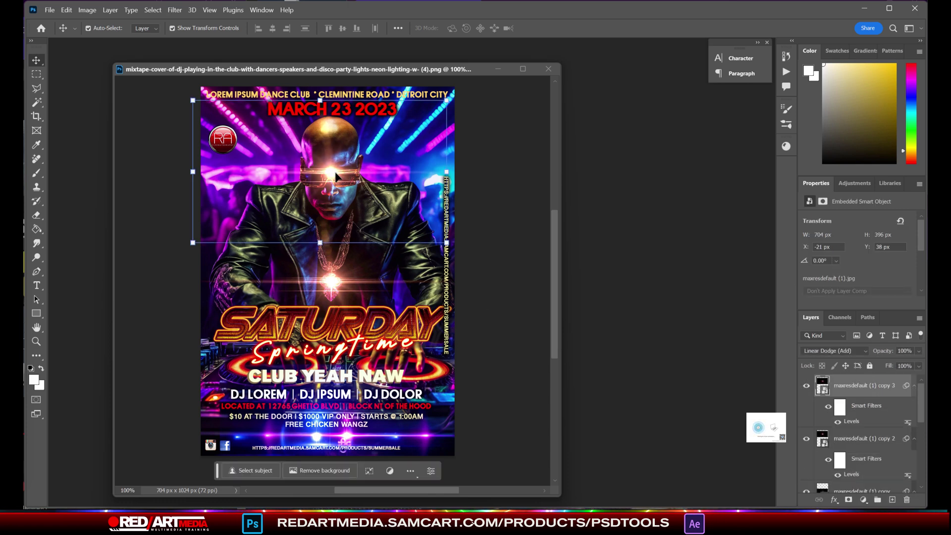
left_click_drag(345, 151, 376, 321)
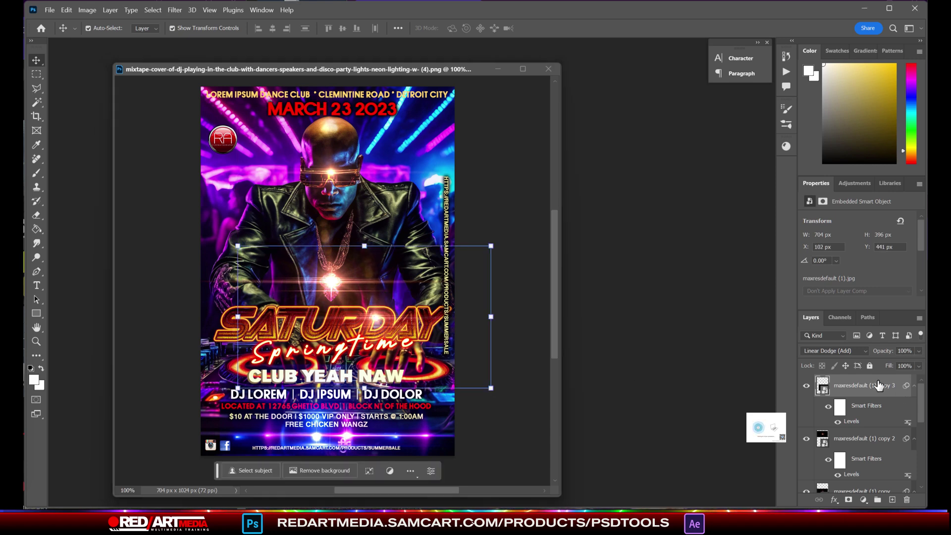
left_click_drag(880, 385, 897, 499)
left_click_drag(379, 318, 260, 363)
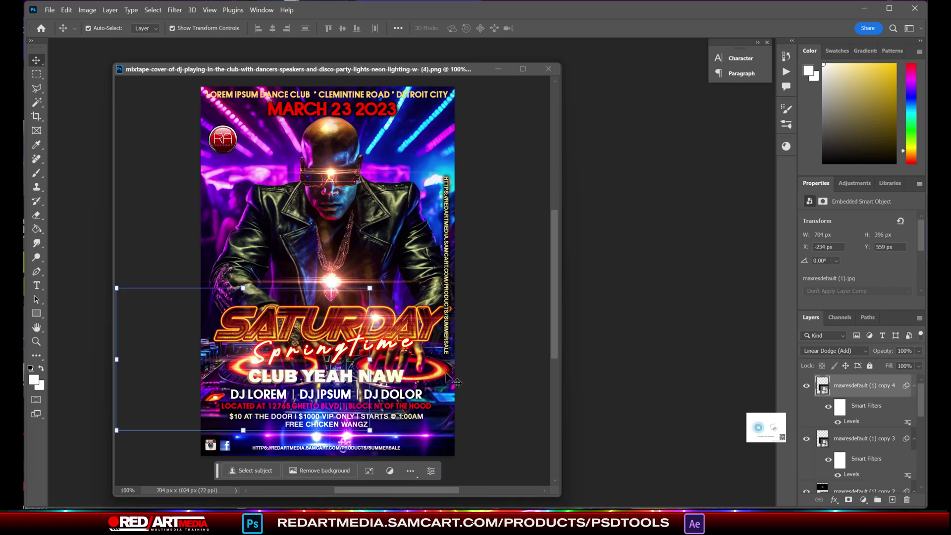
left_click(496, 321)
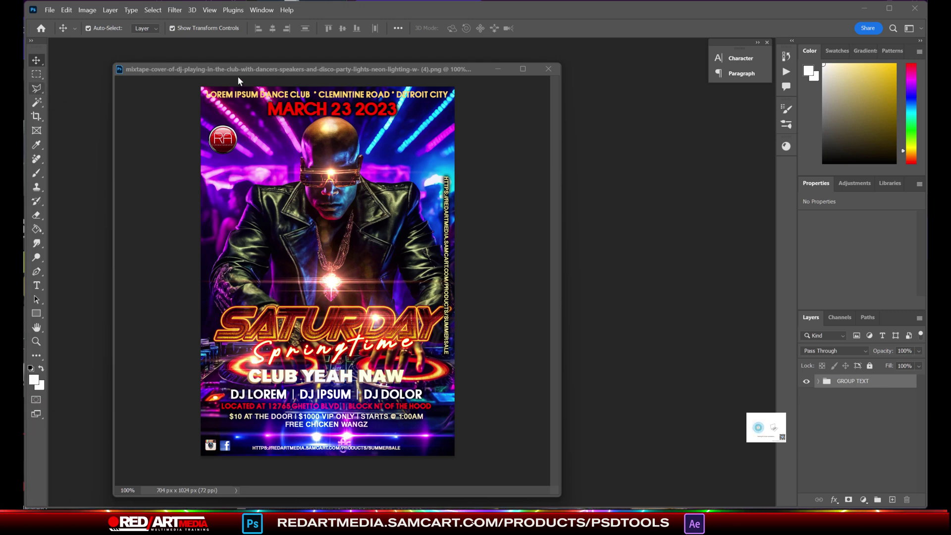
left_click_drag(359, 67, 247, 73)
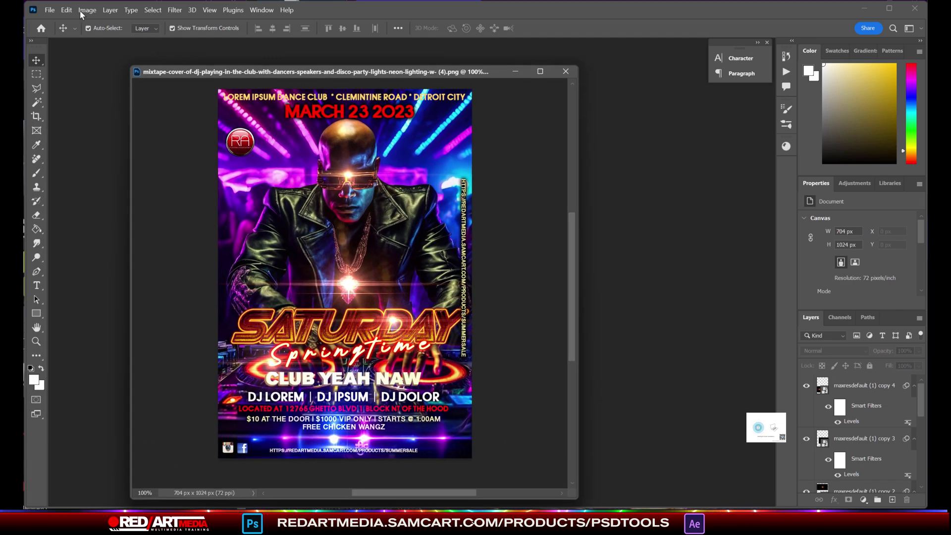
left_click(51, 12)
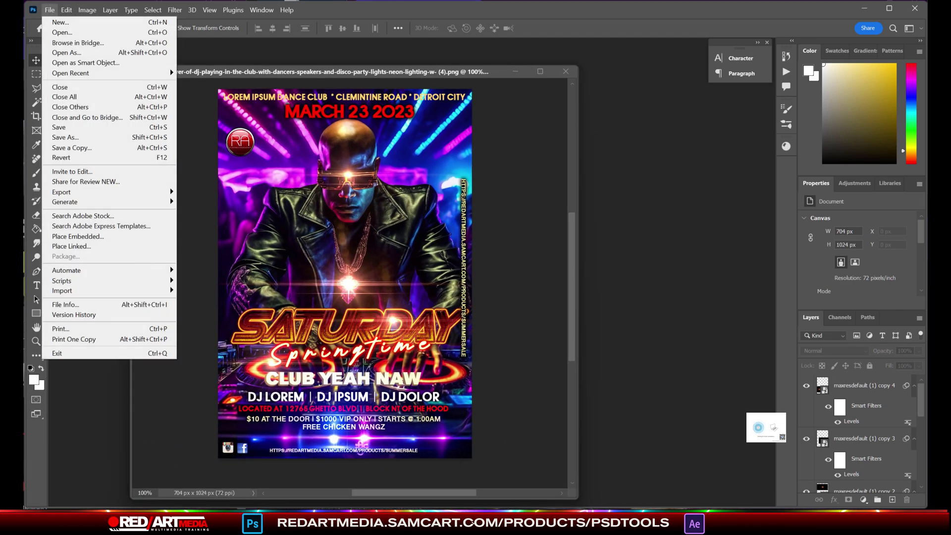
left_click(73, 137)
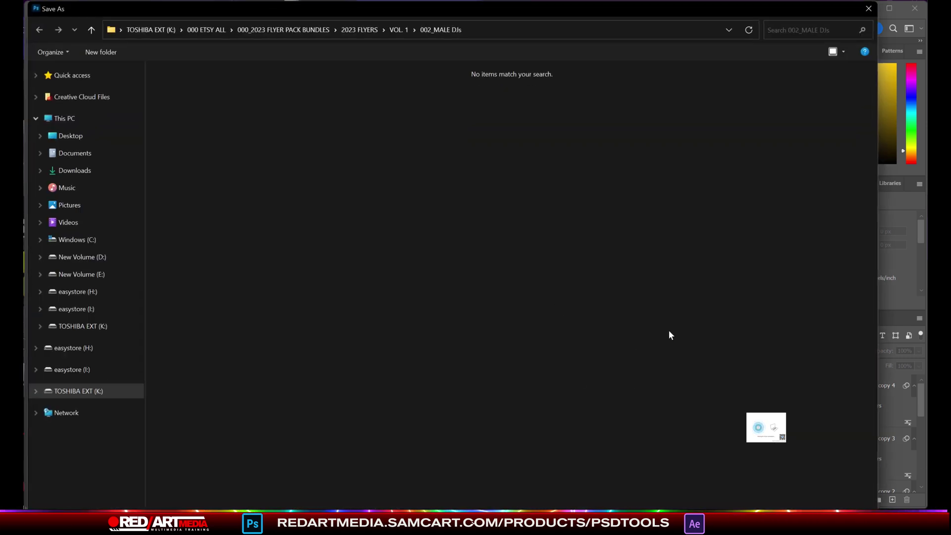
left_click(400, 30)
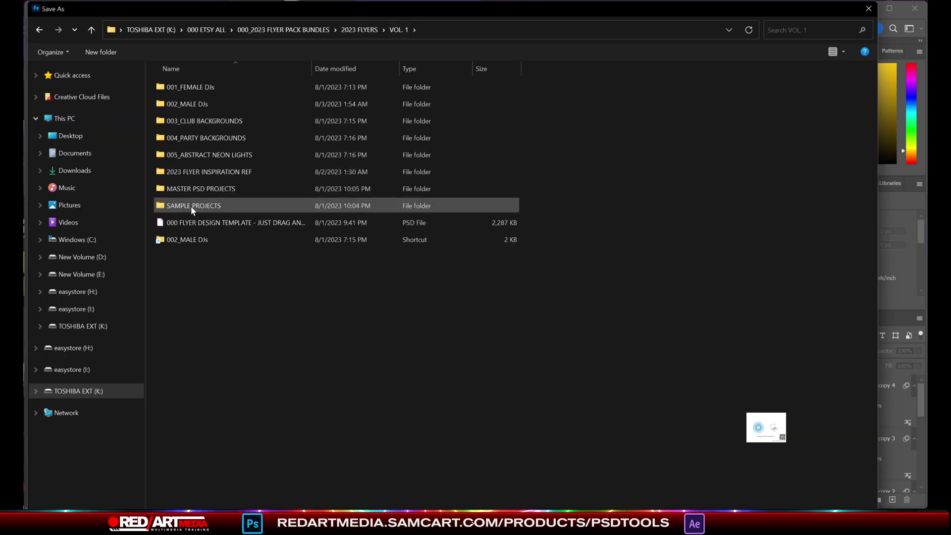
left_click(202, 205)
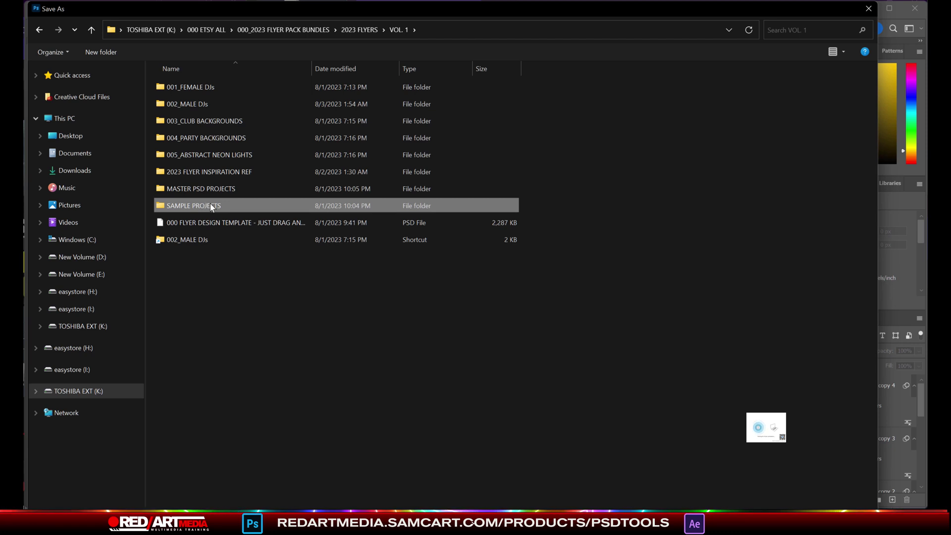
double_click(210, 205)
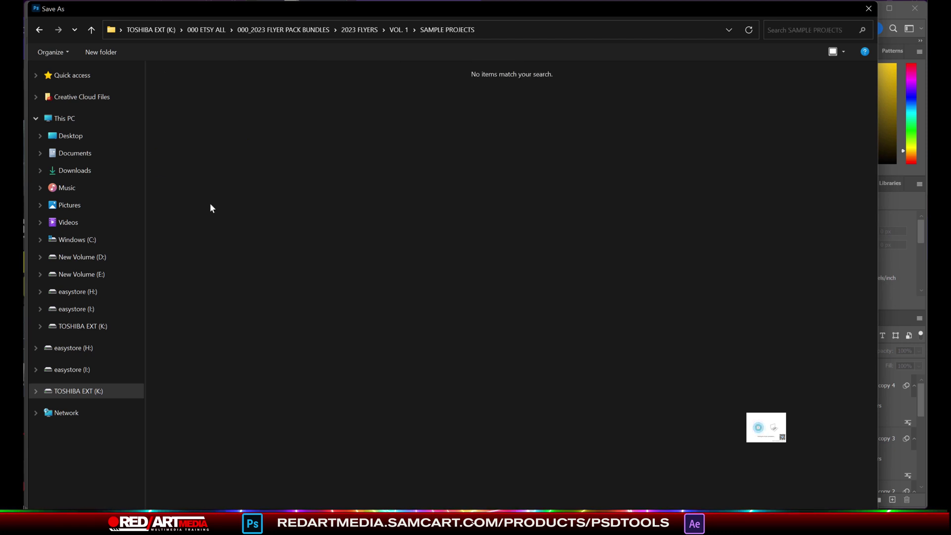
left_click(402, 31)
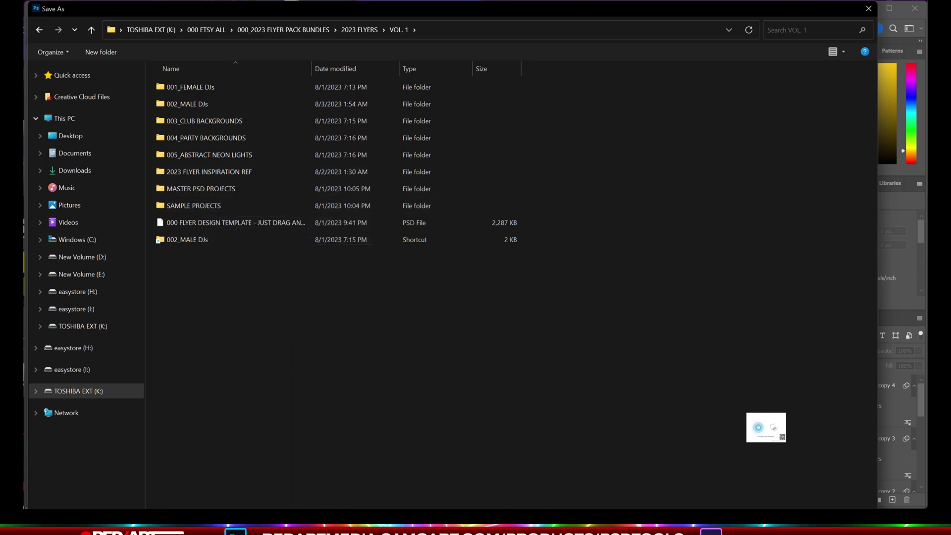
key("Escape")
Export with Save for Web (Legacy), keeping the JPEG settings
left_click(49, 11)
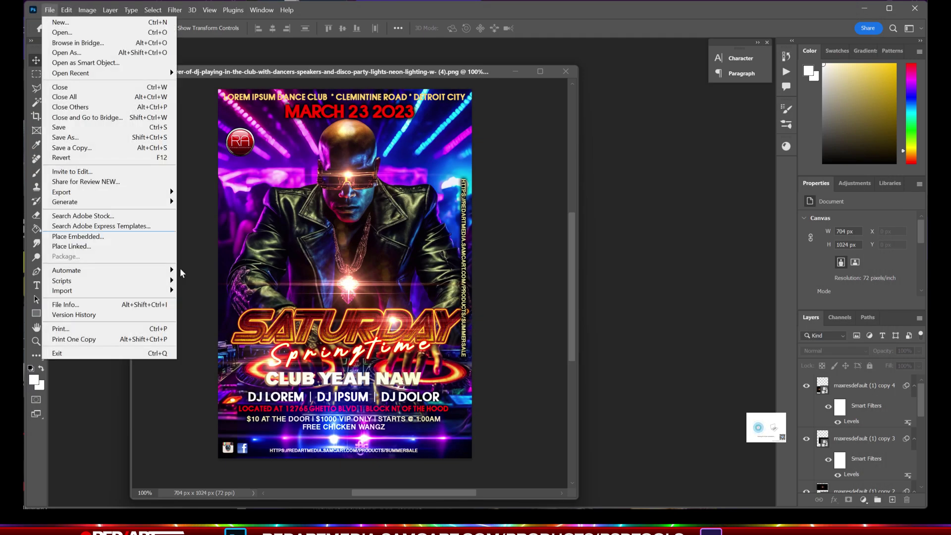
mouse_move(91, 194)
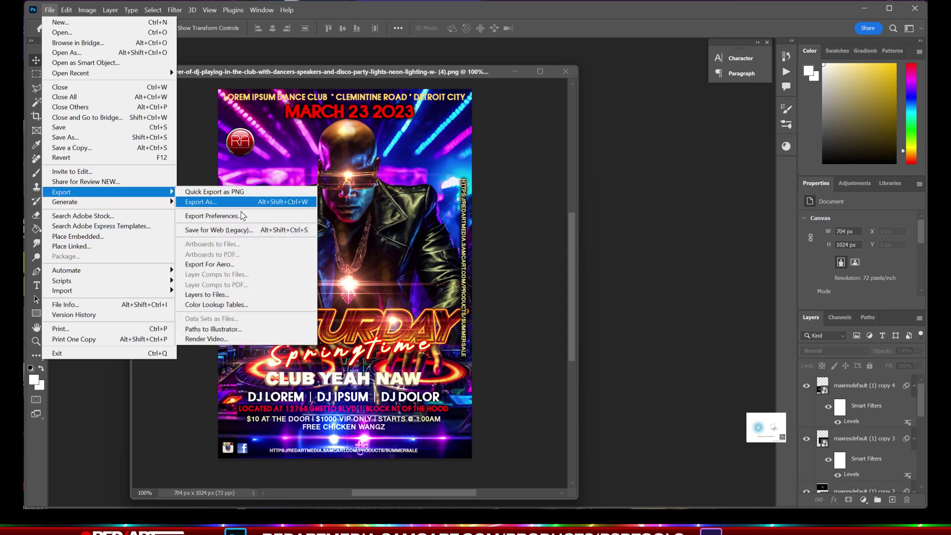
left_click(226, 234)
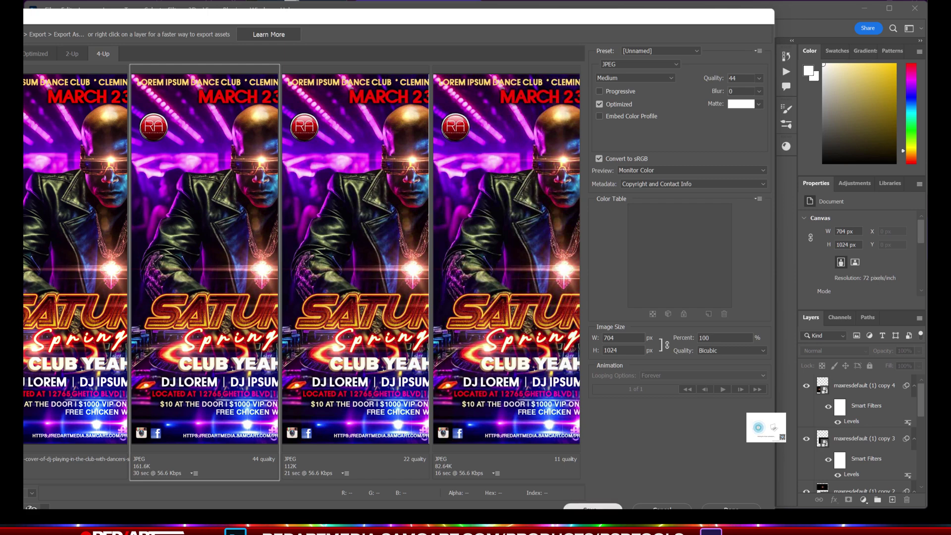
key("Return")
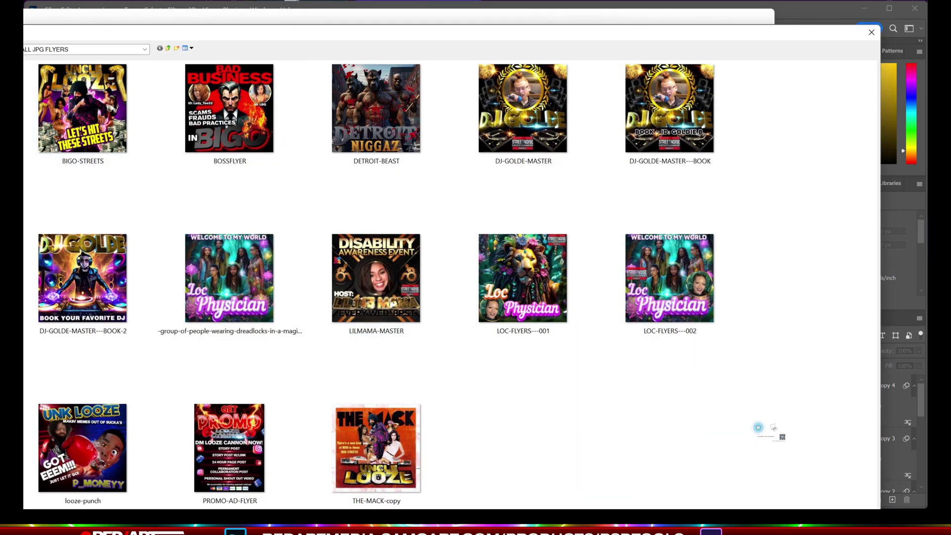
Save the JPEG into TOSHIBA EXT (K:) > 2023 FLYERS > VOL. 1 > SAMPLE PROJECTS as flyer 017
key("BackSpace")
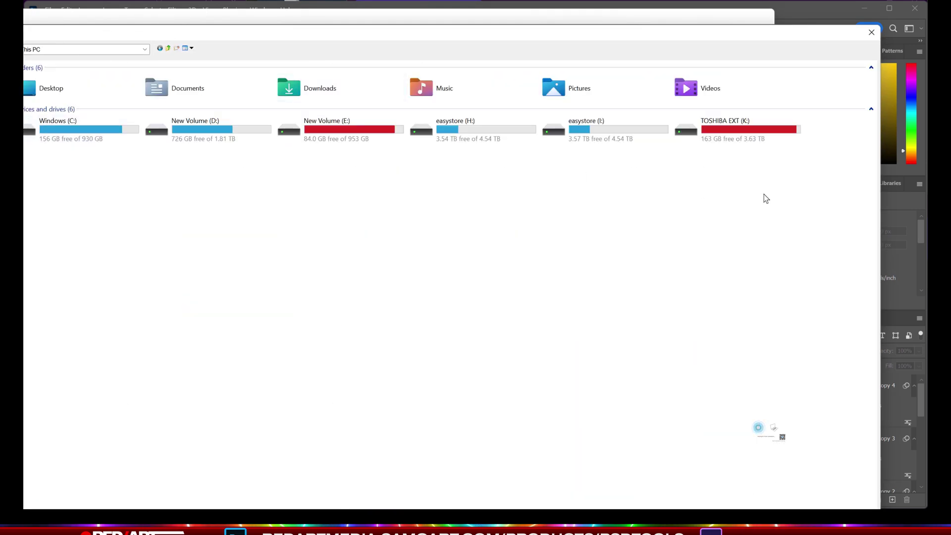
double_click(742, 129)
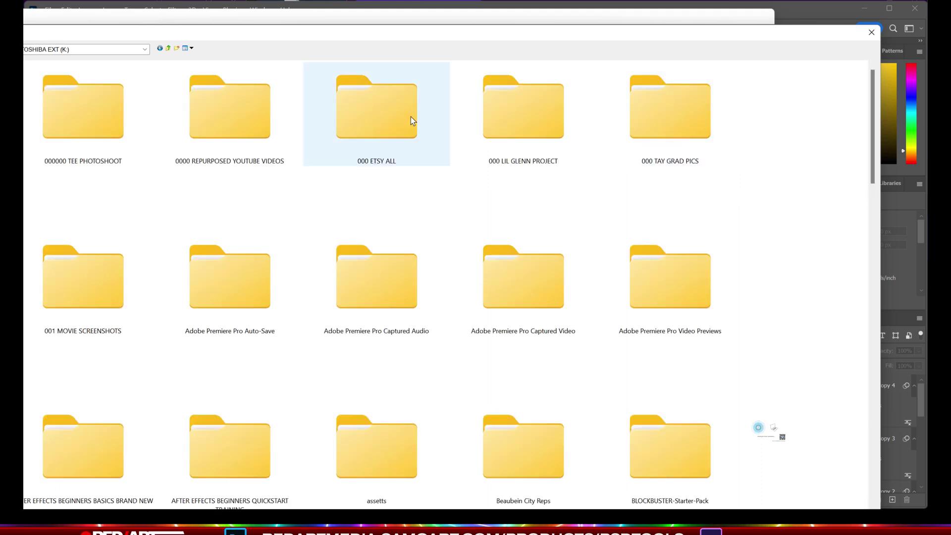
double_click(363, 112)
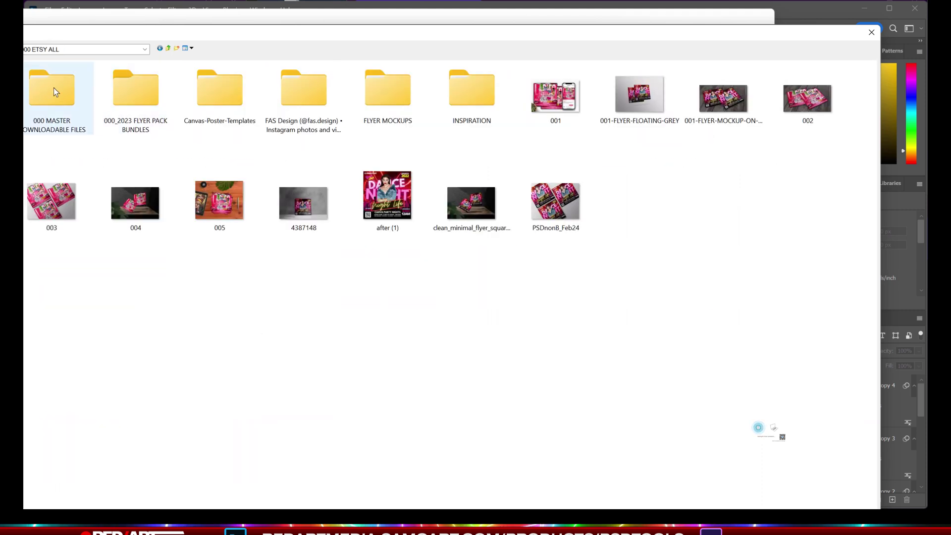
left_click(124, 90)
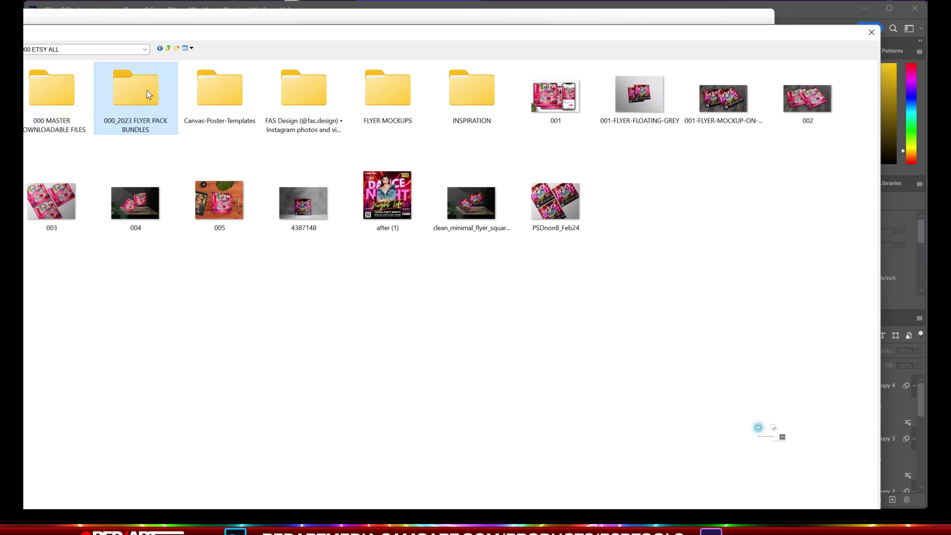
double_click(147, 90)
double_click(54, 105)
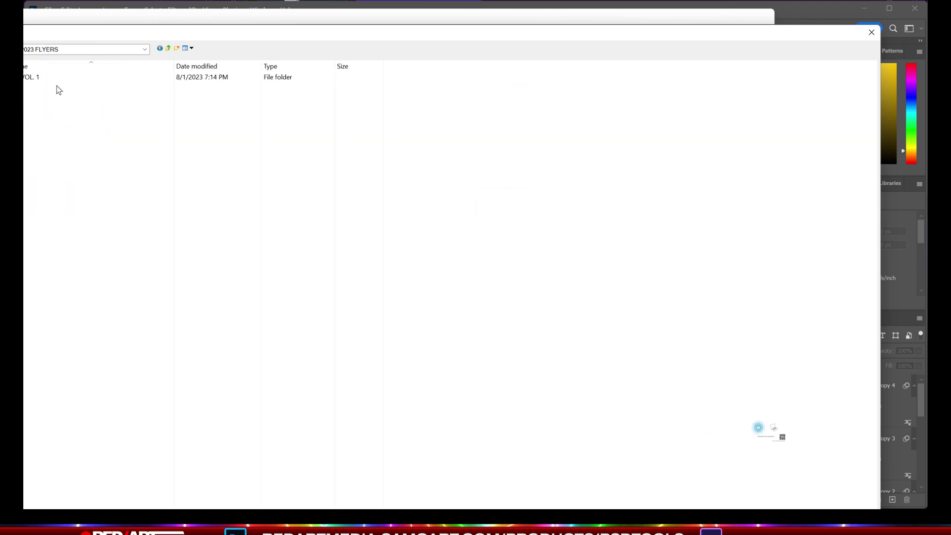
double_click(30, 77)
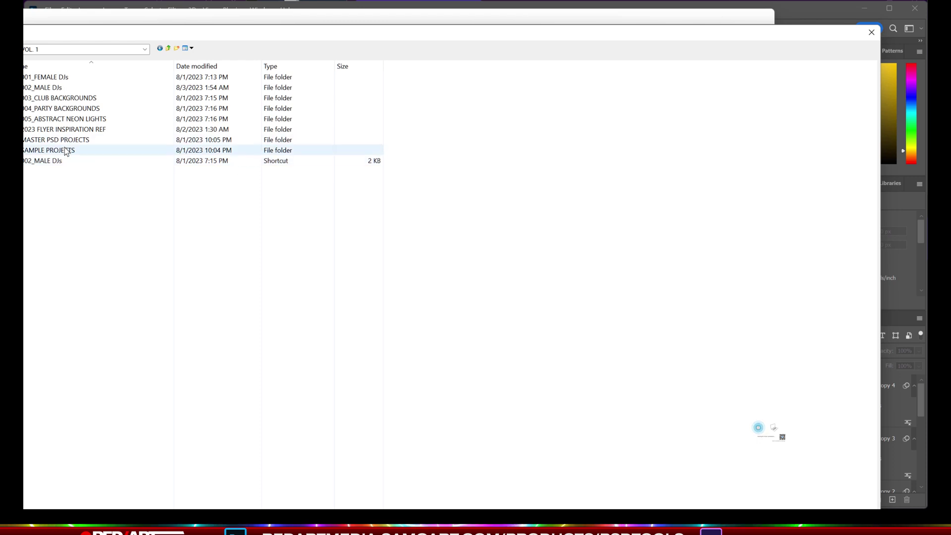
left_click(67, 152)
double_click(72, 151)
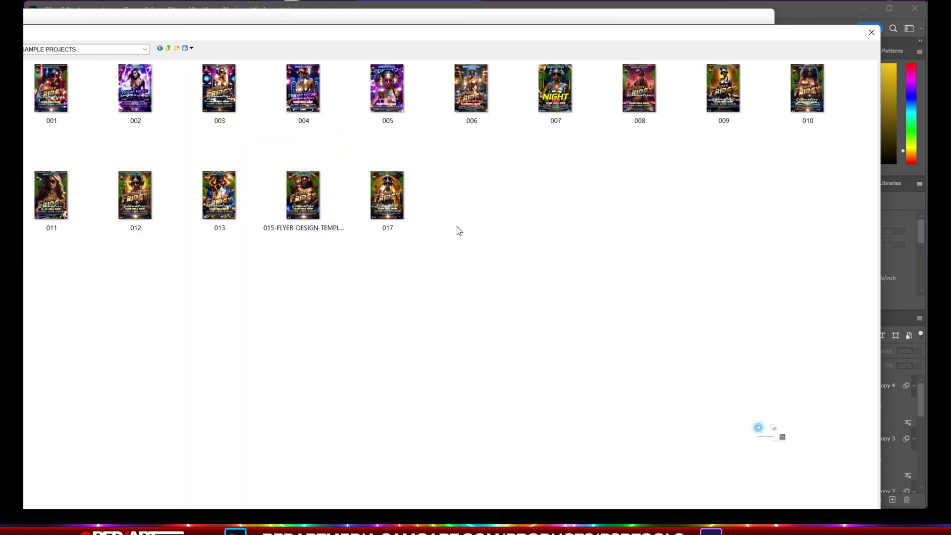
left_click(396, 210)
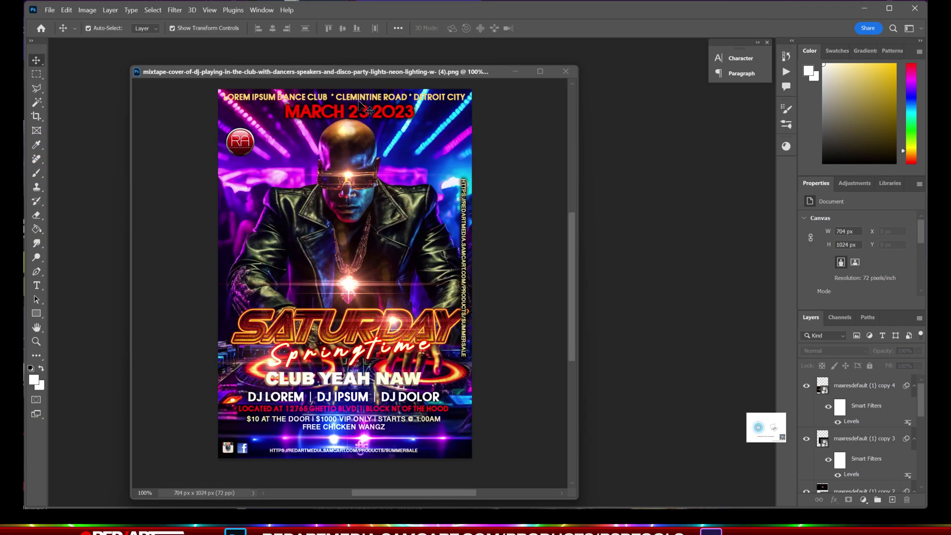
Bring up the Open dialog at the top of the TOSHIBA EXT (K:) drive
left_click_drag(379, 72, 0, 198)
left_click(54, 10)
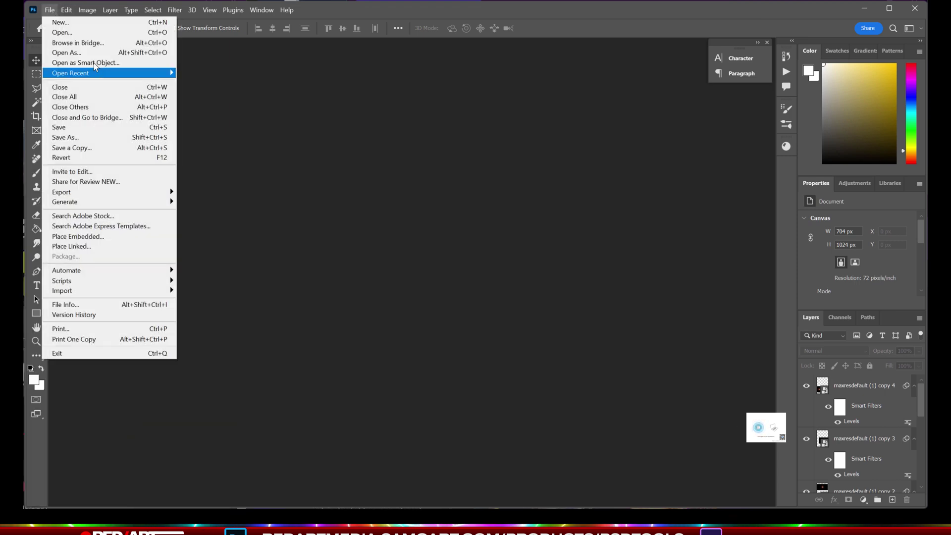
left_click(66, 34)
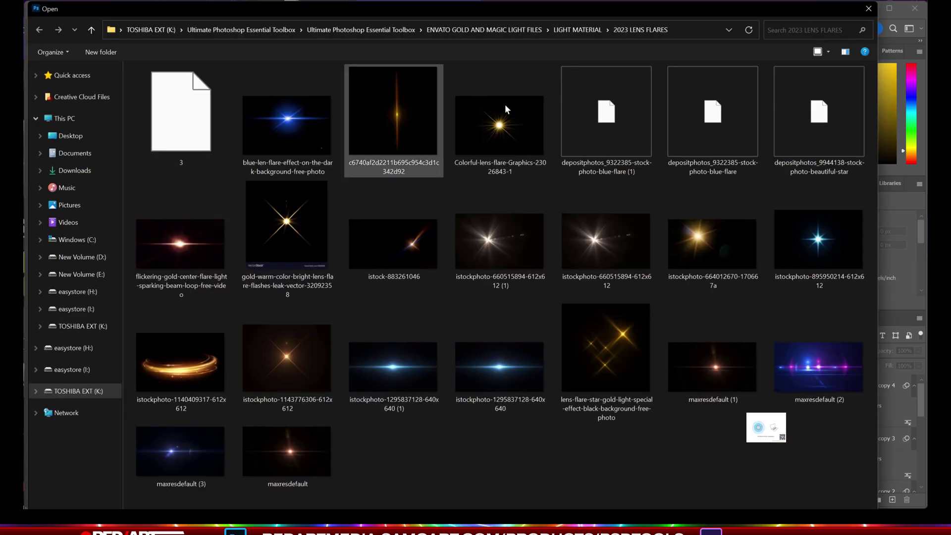
left_click(456, 30)
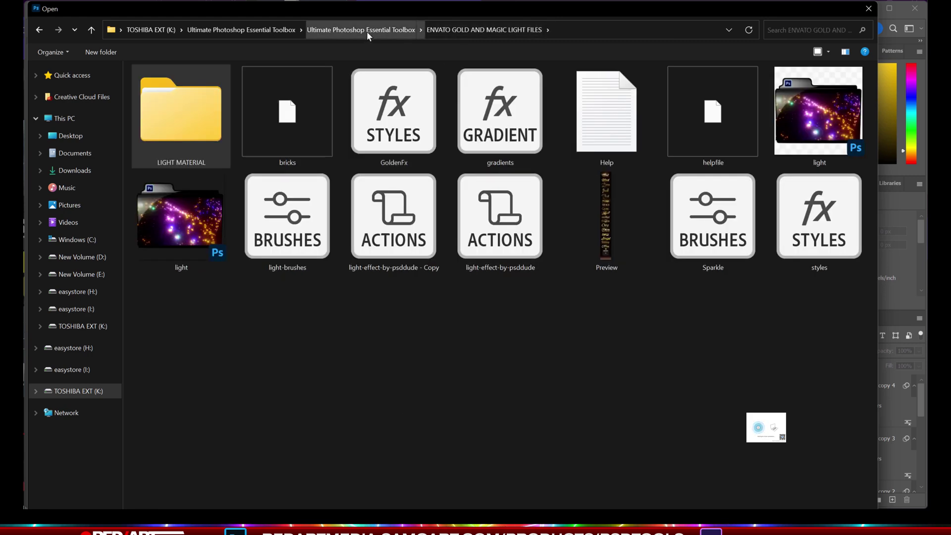
left_click(155, 30)
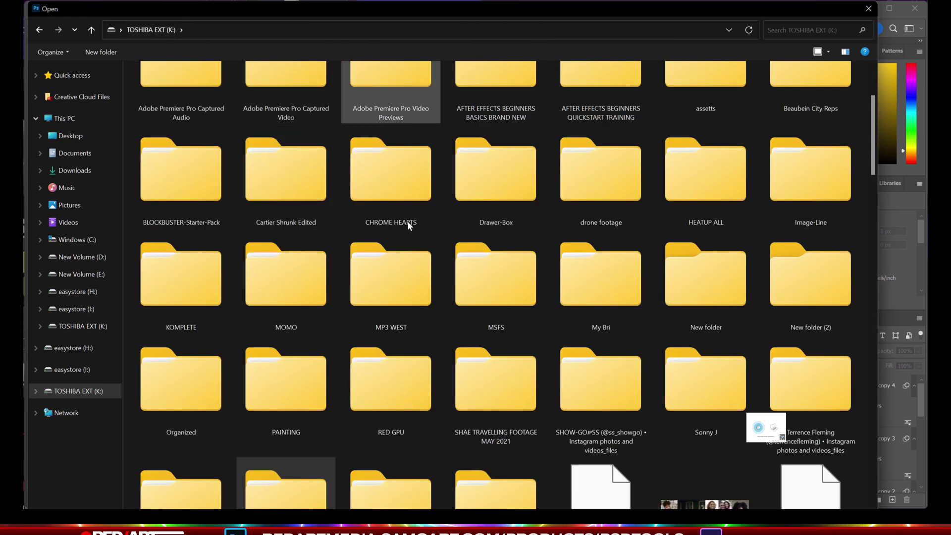
scroll(387, 114, "up", 3)
Browse to 2023 FLYERS > VOL. 1 > MASTER PSD PROJECTS and open the 006 template
double_click(379, 109)
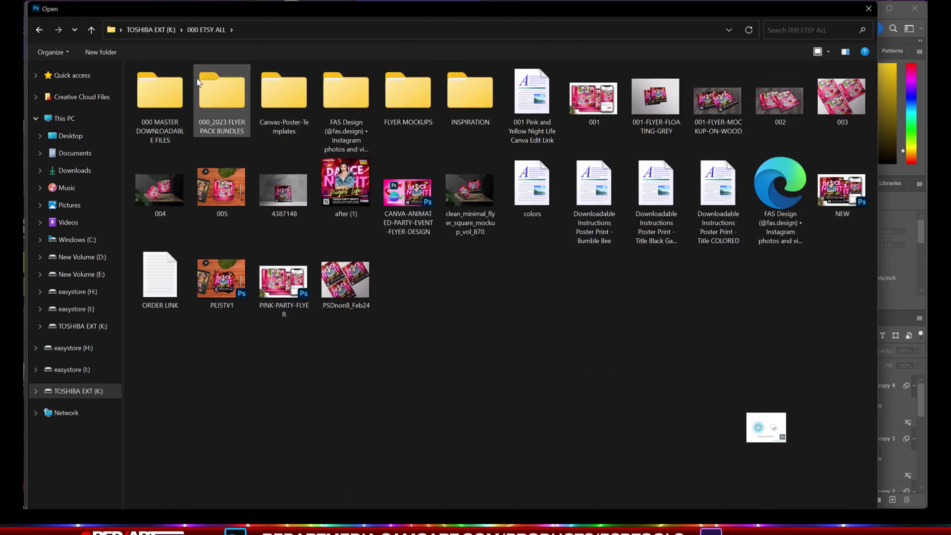
double_click(225, 90)
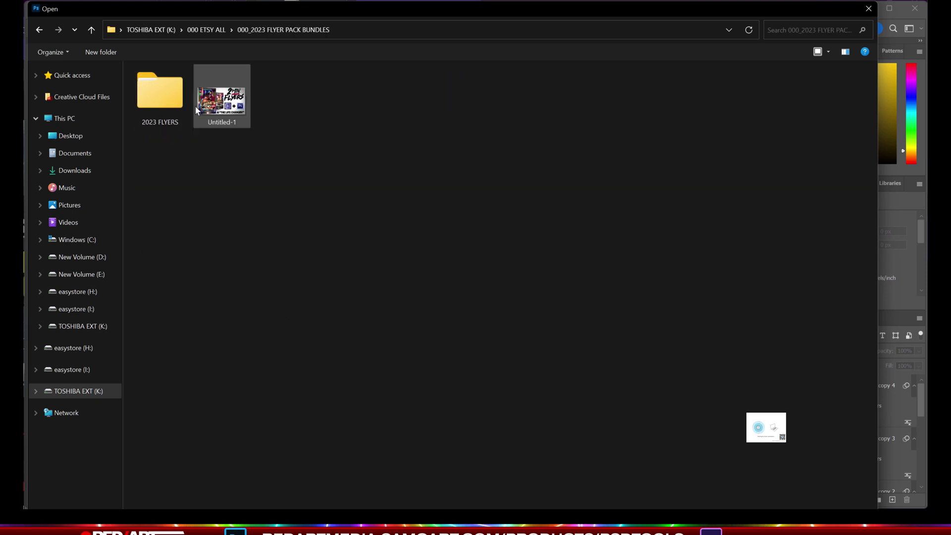
double_click(165, 90)
double_click(163, 86)
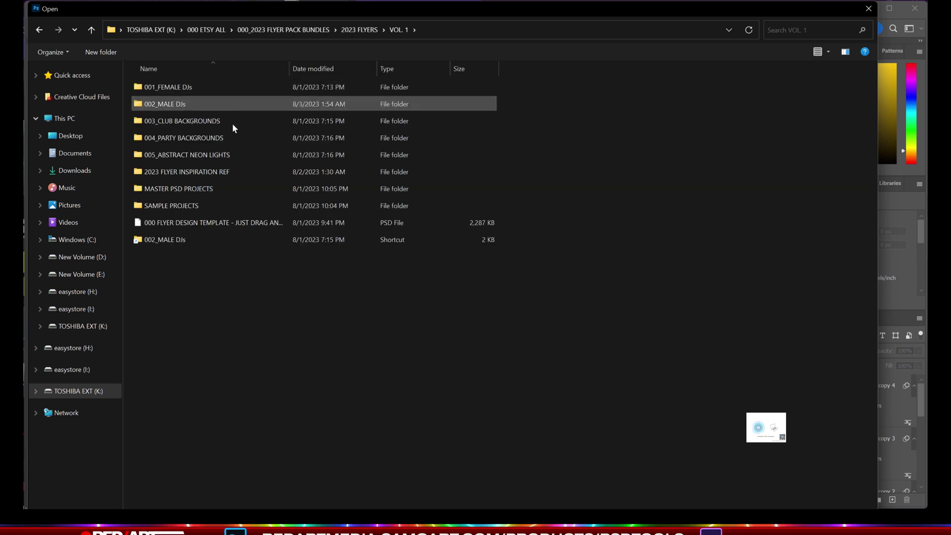
double_click(163, 189)
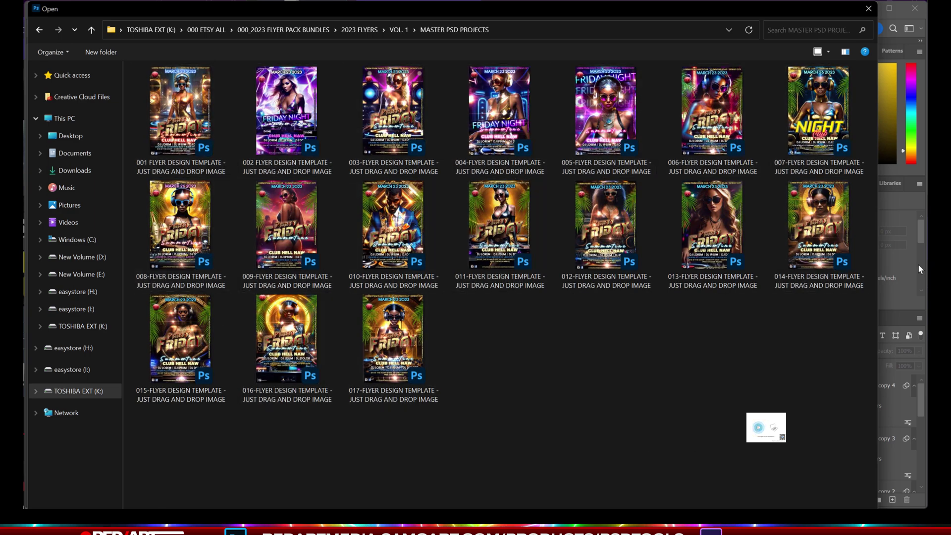
left_click(724, 119)
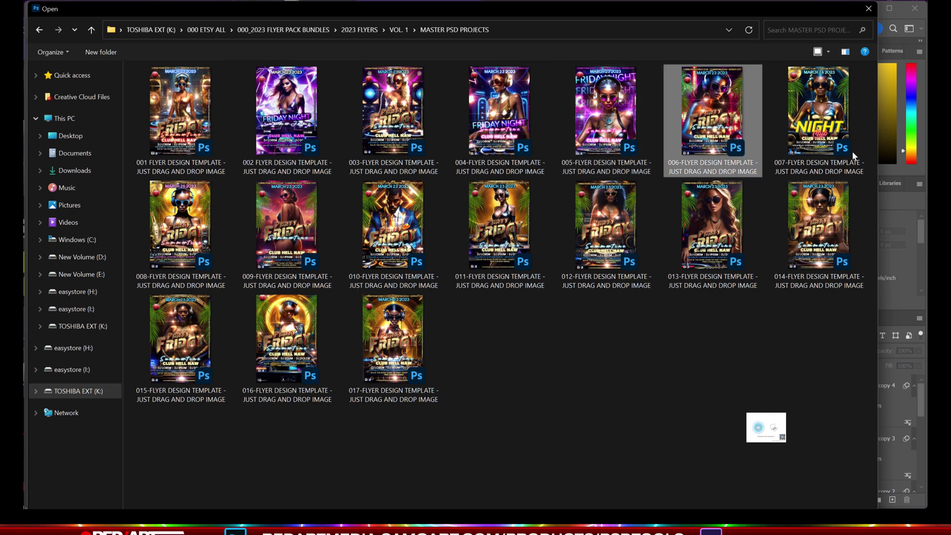
key("Return")
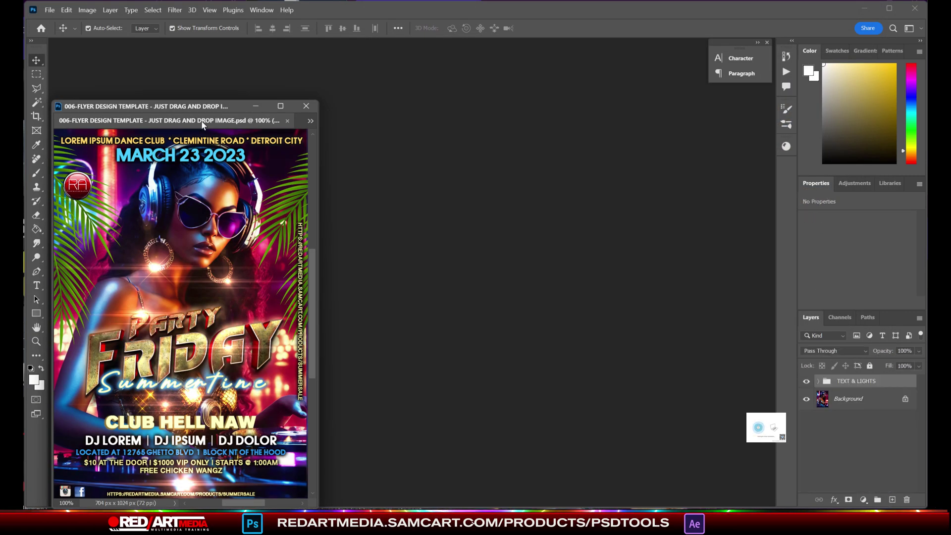
Float the flyer and mixtape windows, leaving only the hooded DJ mixtape cover visible
left_click_drag(202, 125, 464, 164)
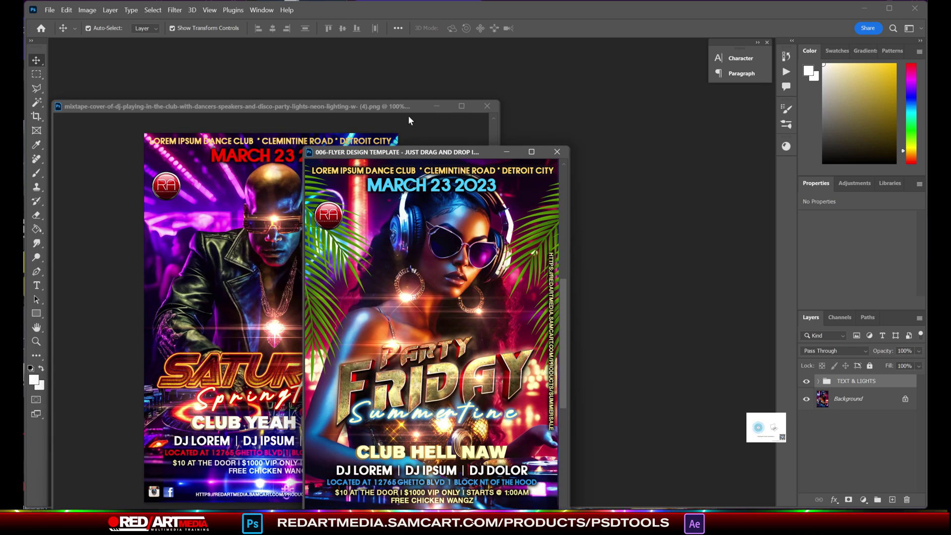
left_click(387, 112)
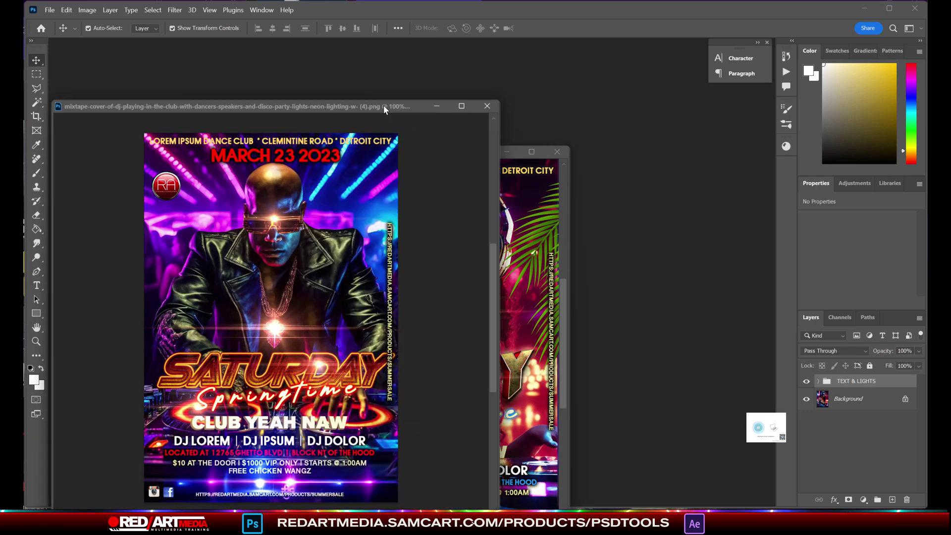
left_click(570, 195)
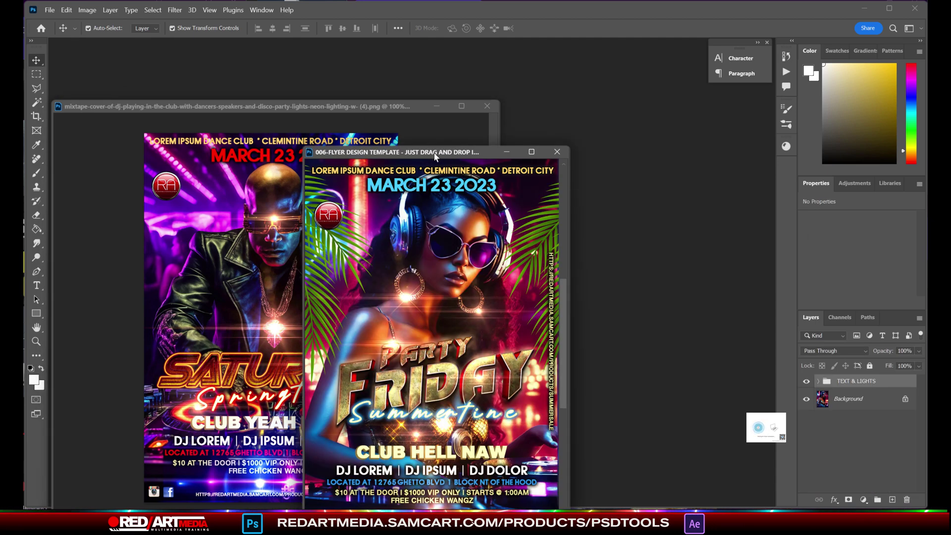
left_click_drag(435, 146, 509, 91)
left_click(336, 104)
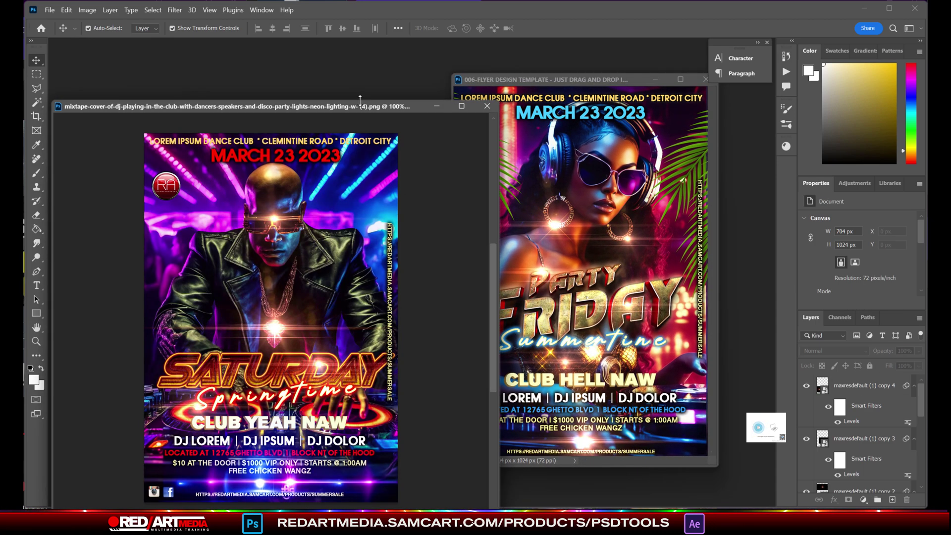
left_click_drag(359, 105, 62, 235)
left_click_drag(26, 315, 20, 511)
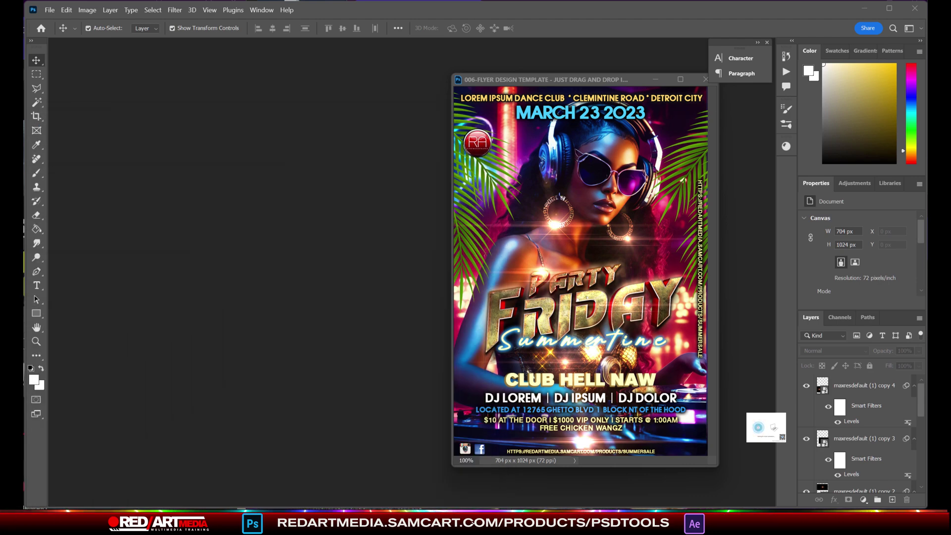
left_click_drag(583, 84, 456, 94)
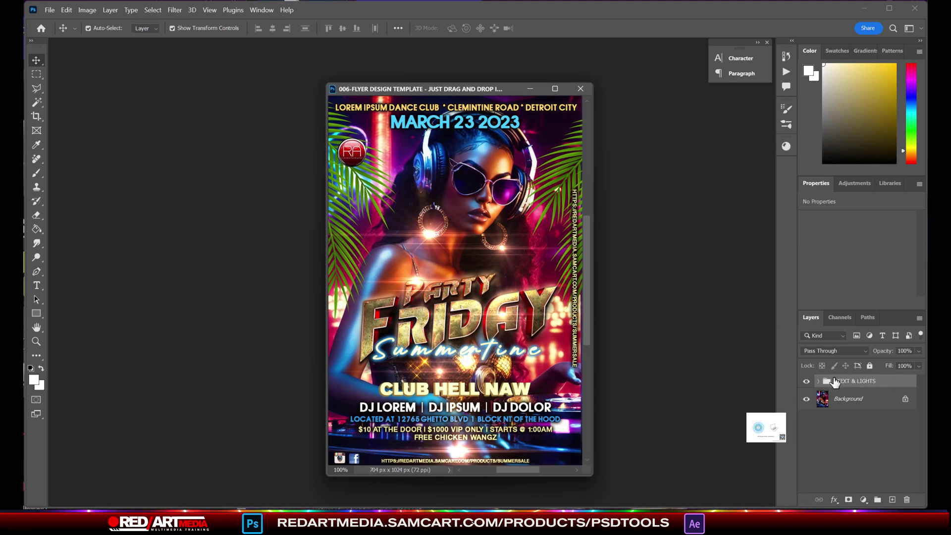
left_click_drag(505, 91, 435, 68)
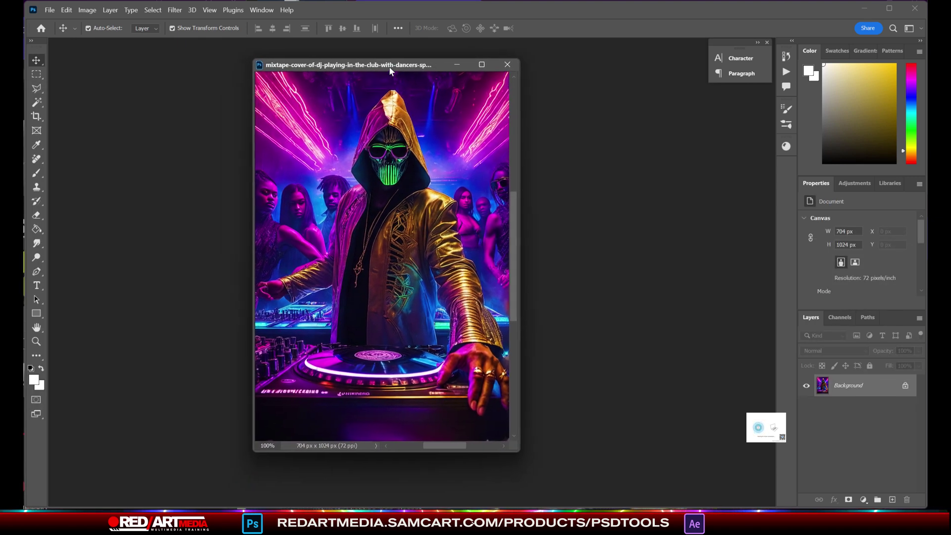
Put the flyer window on the left and the hooded DJ image to its right, flyer active
left_click_drag(1, 134, 186, 68)
left_click_drag(401, 63, 555, 63)
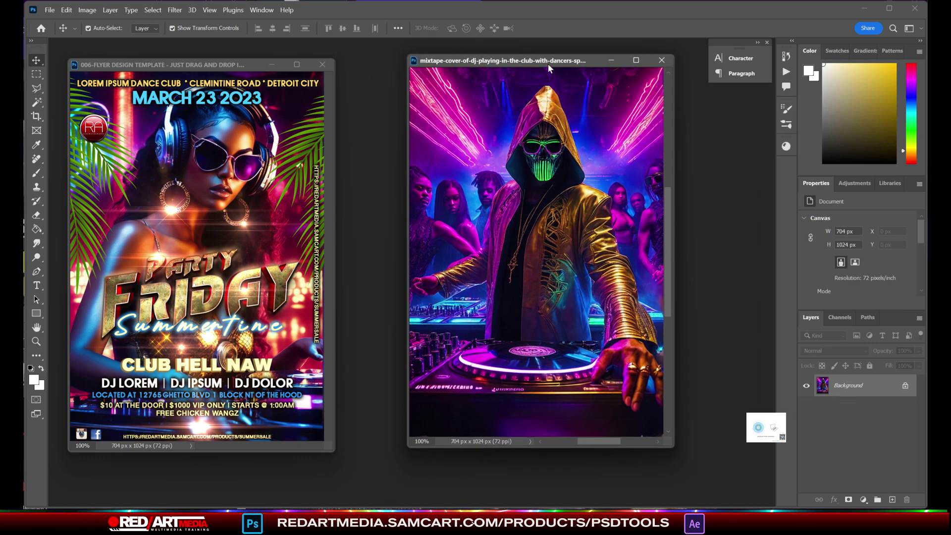
left_click_drag(548, 63, 519, 61)
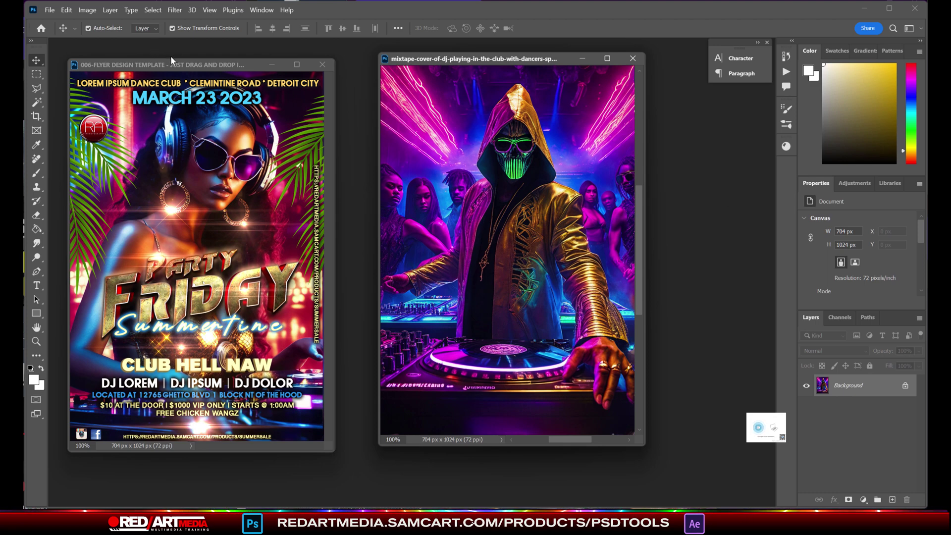
left_click(195, 65)
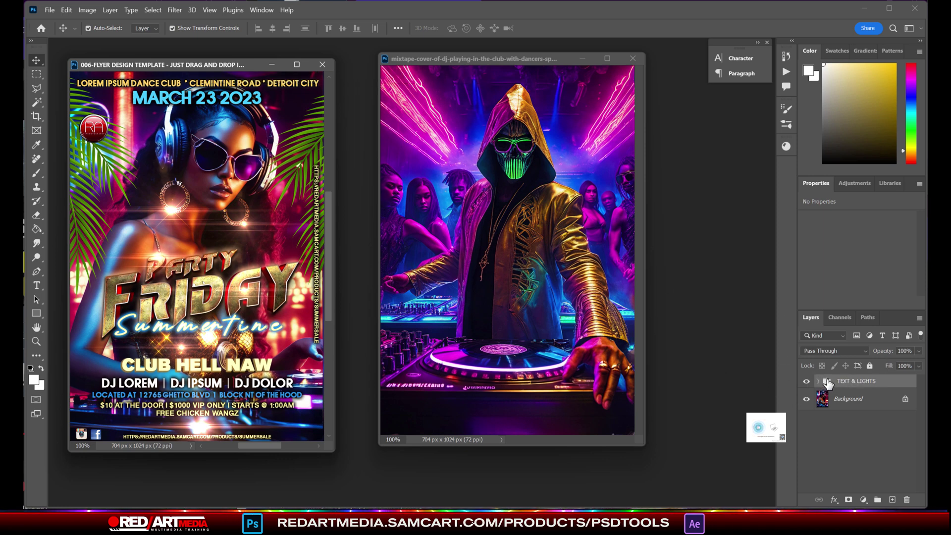
Drag the TEXT & LIGHTS group onto the hooded DJ canvas, then close the 006 flyer template
left_click_drag(806, 385, 501, 194)
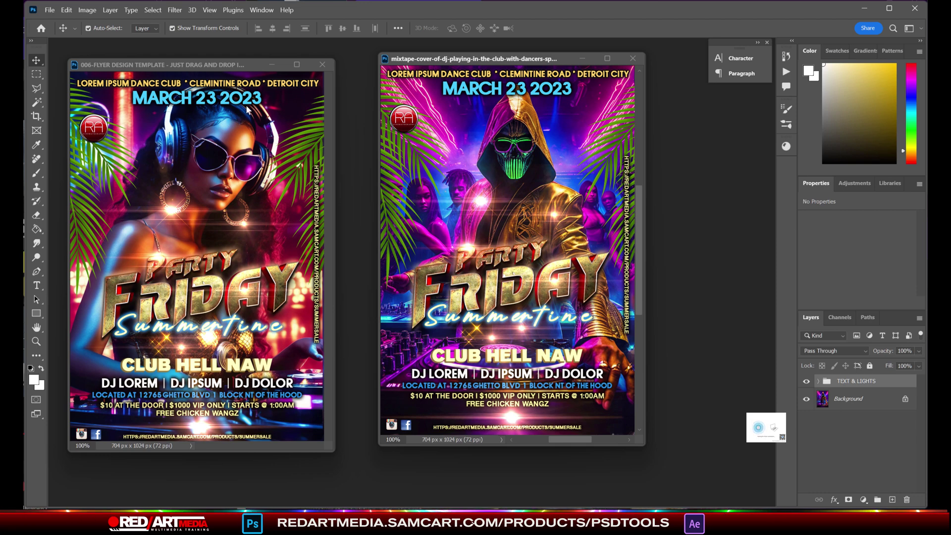
key("ctrl+w")
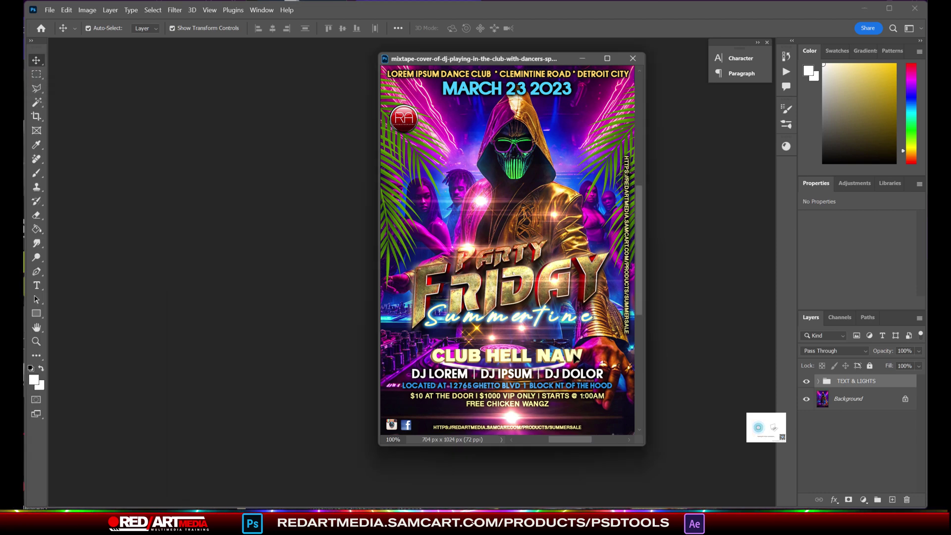
Nudge one light flare a few pixels, then toggle the LIGHT FLARES group off and on to compare
left_click(577, 358)
left_click_drag(579, 355, 583, 362)
left_click_drag(919, 405, 921, 381)
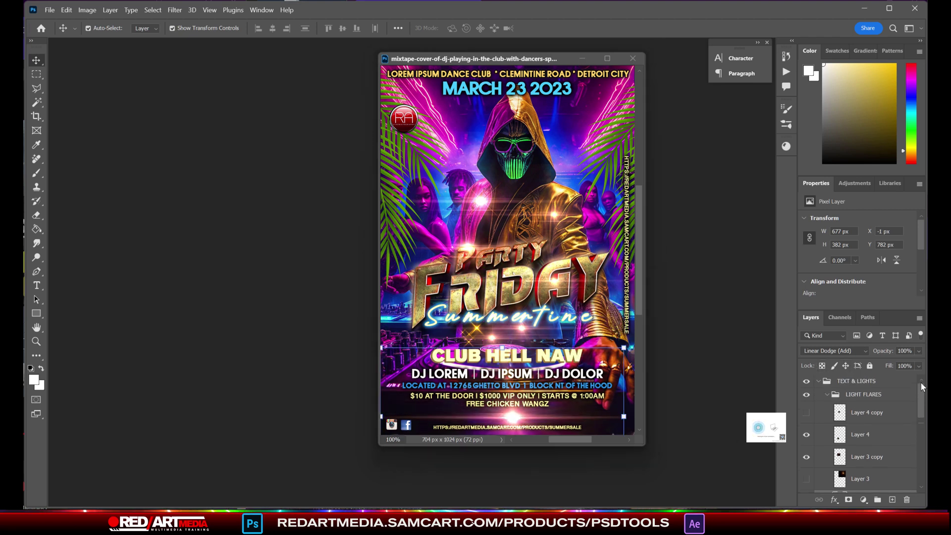
left_click(830, 396)
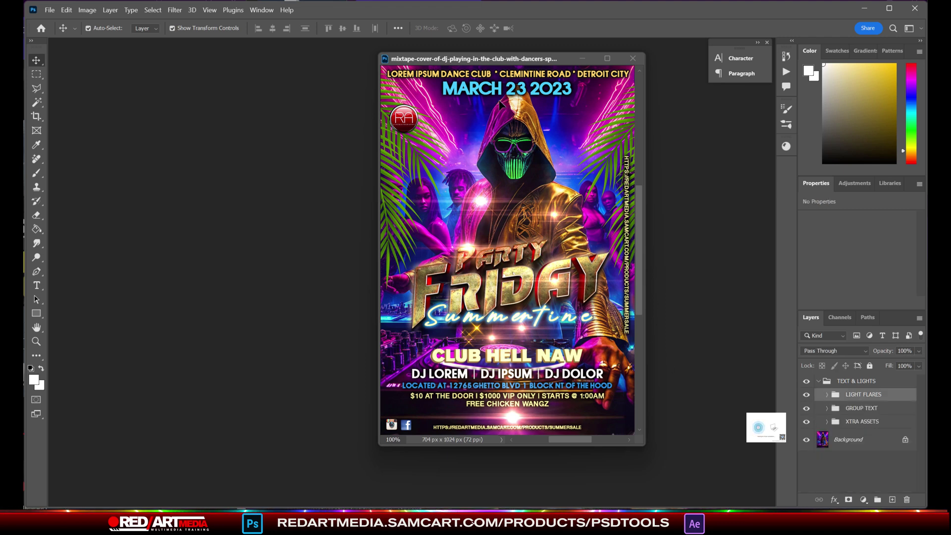
left_click(807, 395)
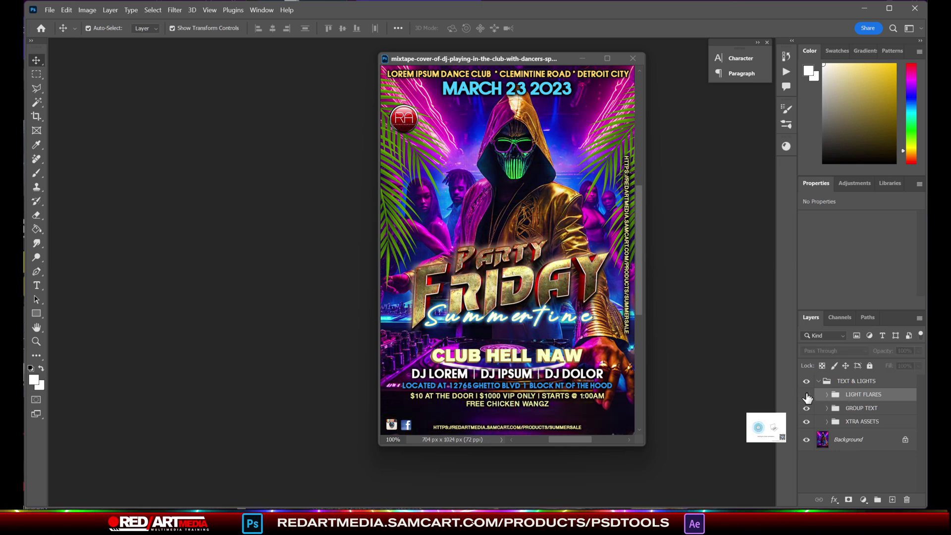
left_click(806, 395)
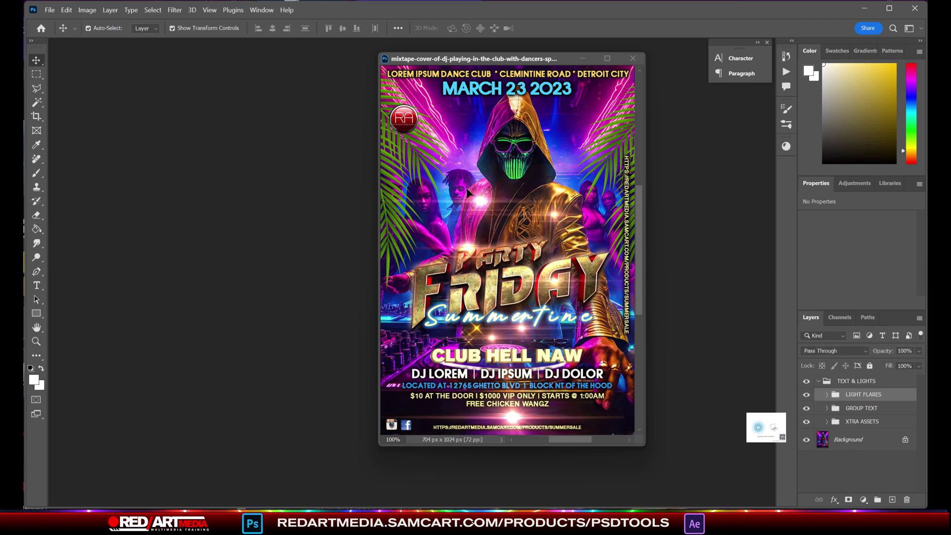
scroll(510, 289, "up", 2)
Enlarge the document window to show the whole flyer and hide the LIGHT FLARES group
left_click_drag(378, 445, 195, 494)
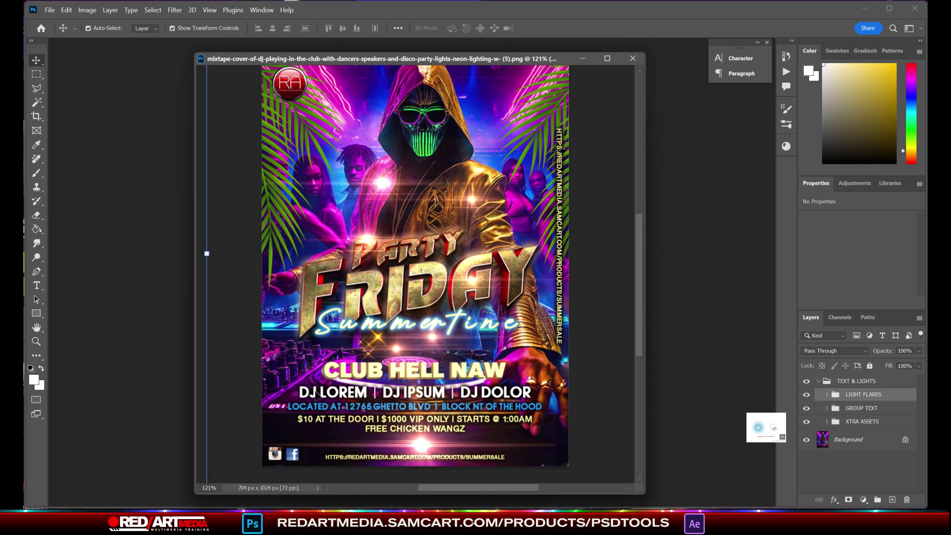
left_click(306, 401)
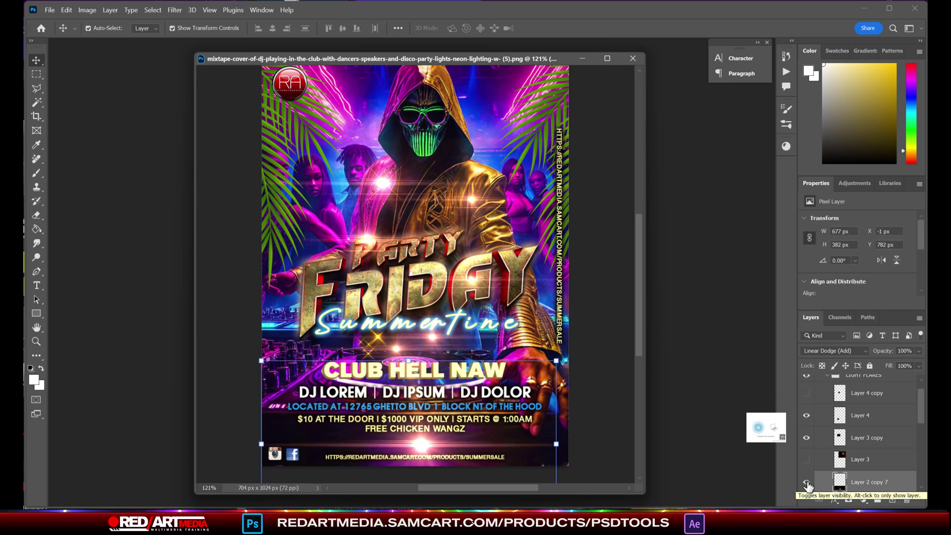
scroll(832, 445, "up", 2)
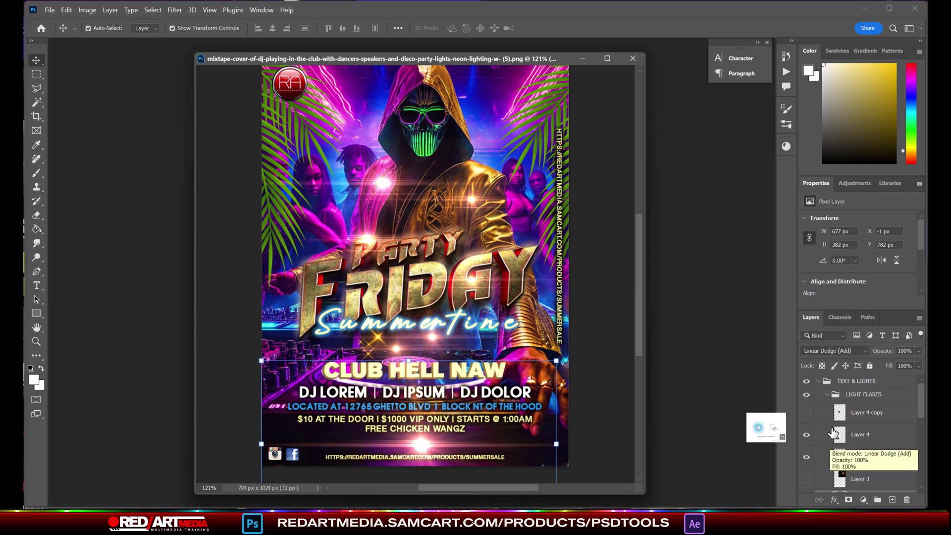
left_click(807, 395)
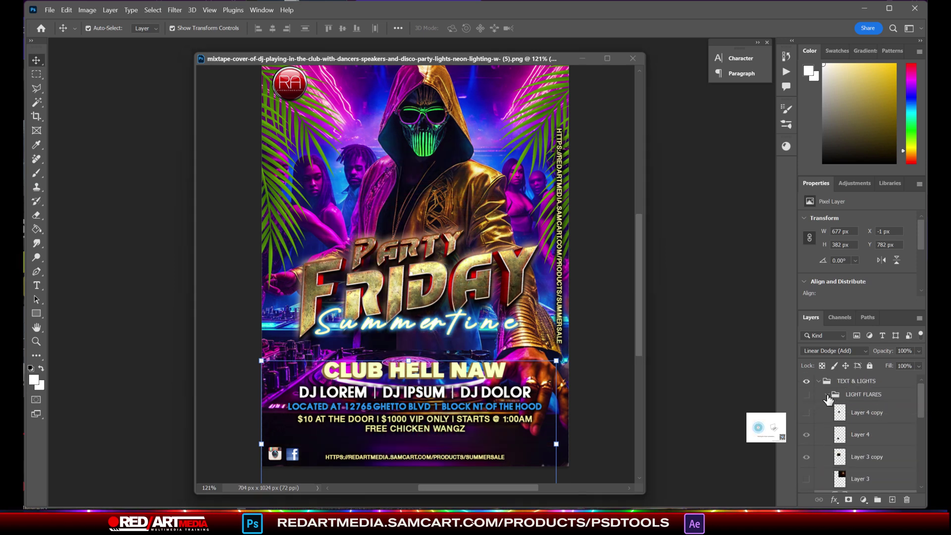
left_click(827, 396)
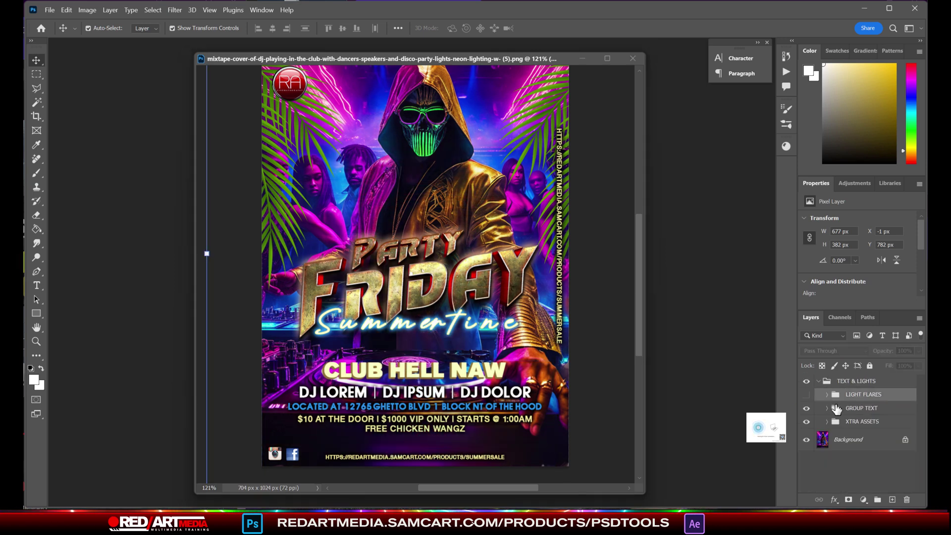
Select the GROUP TEXT group in the Layers panel
left_click(870, 410)
left_click(807, 408)
left_click(806, 408)
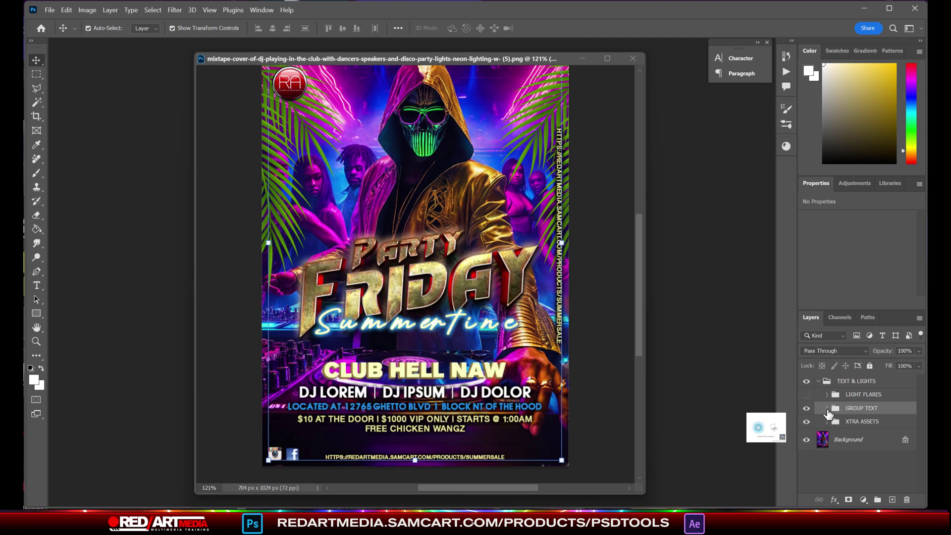
Replace LOREM with TIZZL in the first DJ name on the flyer
double_click(329, 396)
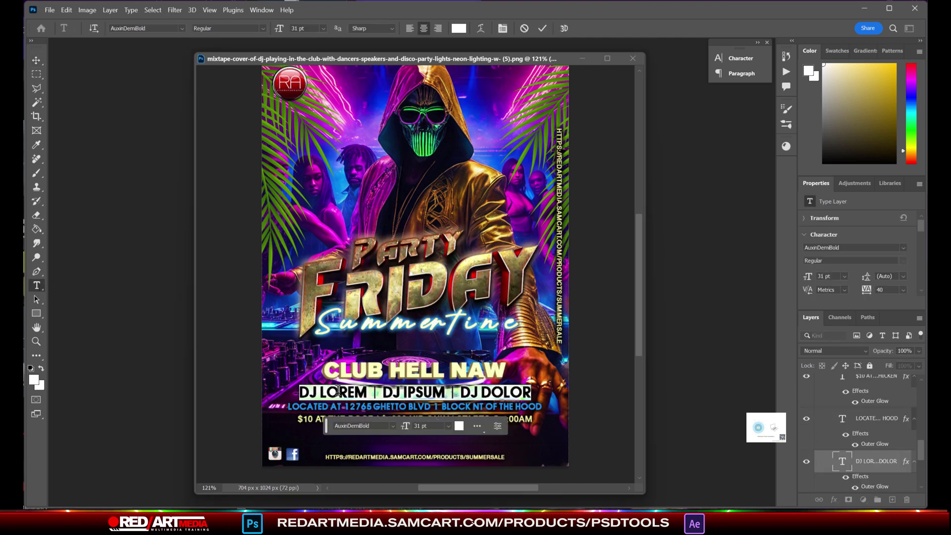
left_click(338, 392)
left_click_drag(323, 392, 367, 394)
type("TIZZ")
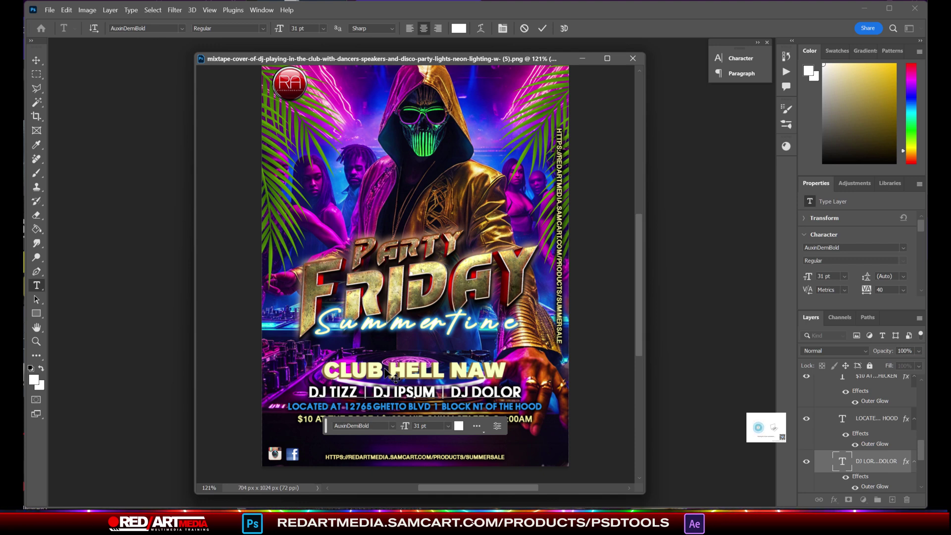
type("L")
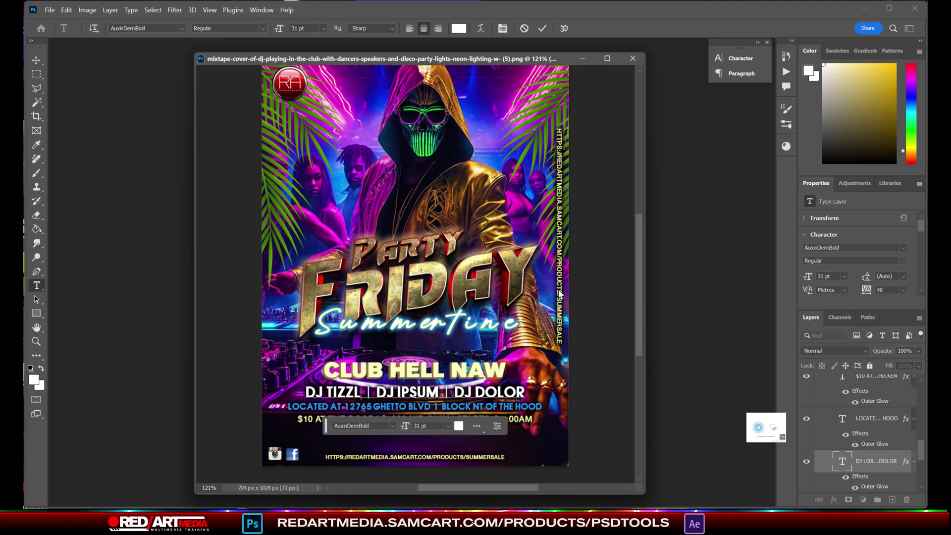
Show the LIGHT FLARES group again and commit the text edit with the Move tool
scroll(635, 344, "up", 1)
scroll(634, 344, "down", 3)
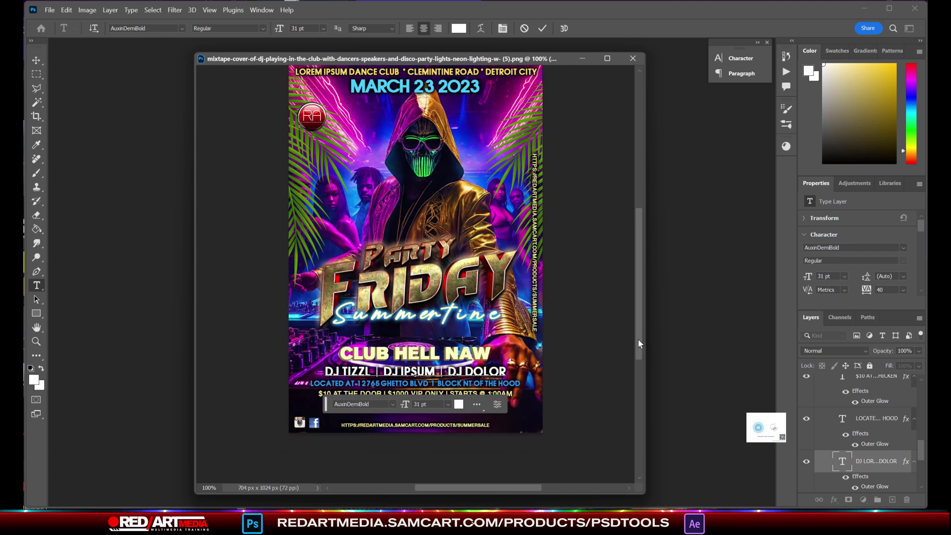
scroll(639, 342, "up", 1)
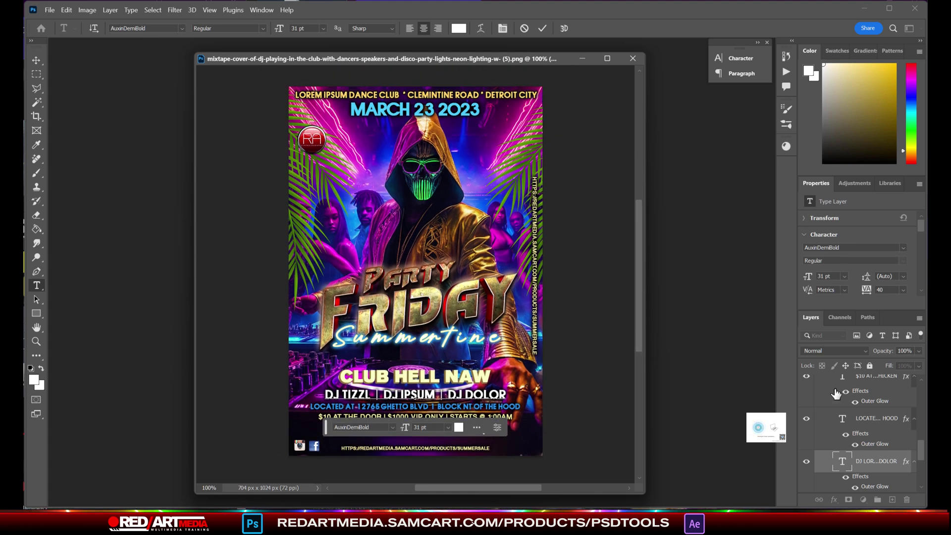
scroll(873, 434, "up", 2)
scroll(873, 434, "up", 4)
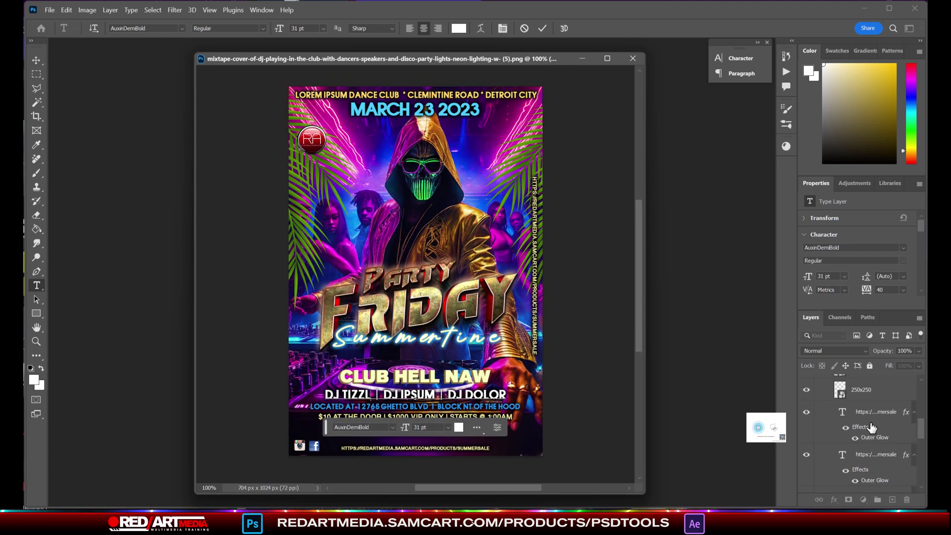
scroll(841, 411, "up", 2)
left_click(806, 394)
key("v")
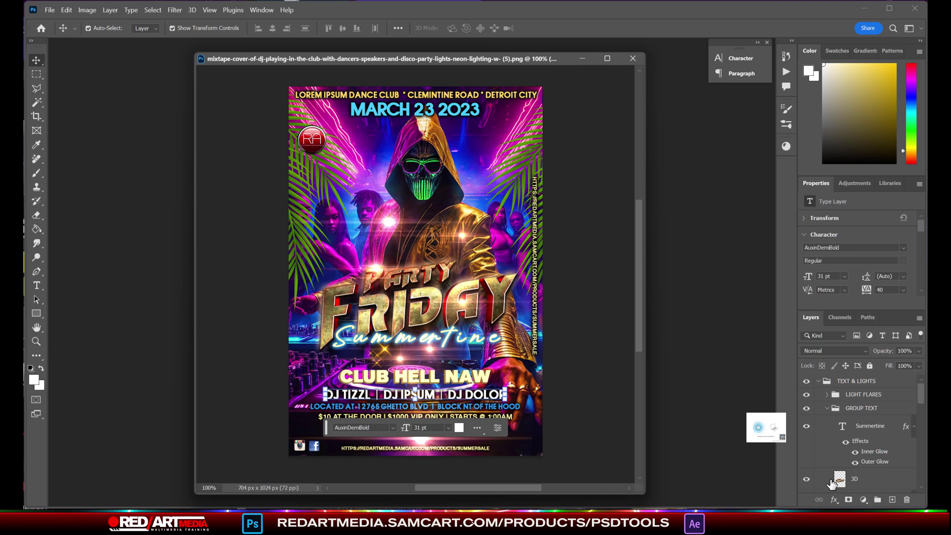
left_click_drag(921, 387, 920, 473)
Select the Background layer and start Place Embedded, browsing to Ultimate Photoshop Essential Toolbox on TOSHIBA EXT
left_click(869, 482)
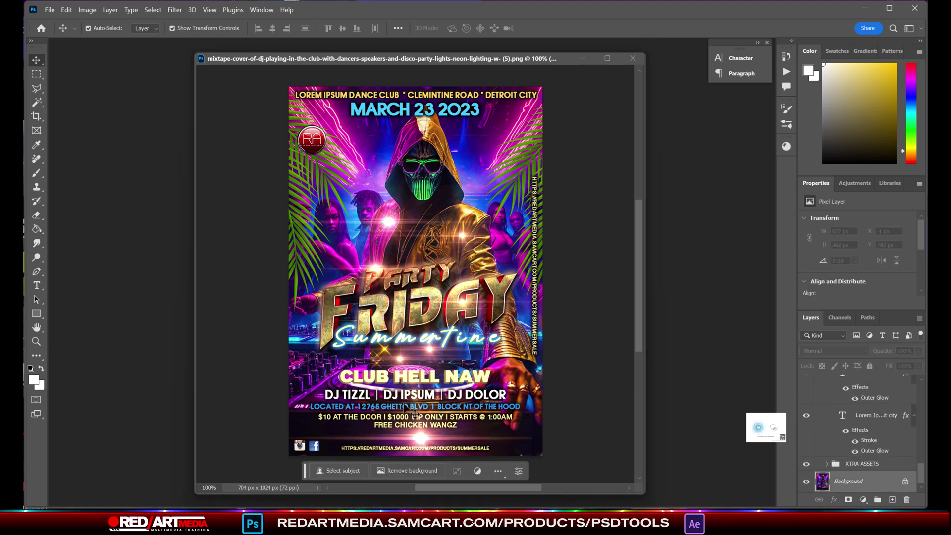
left_click(50, 11)
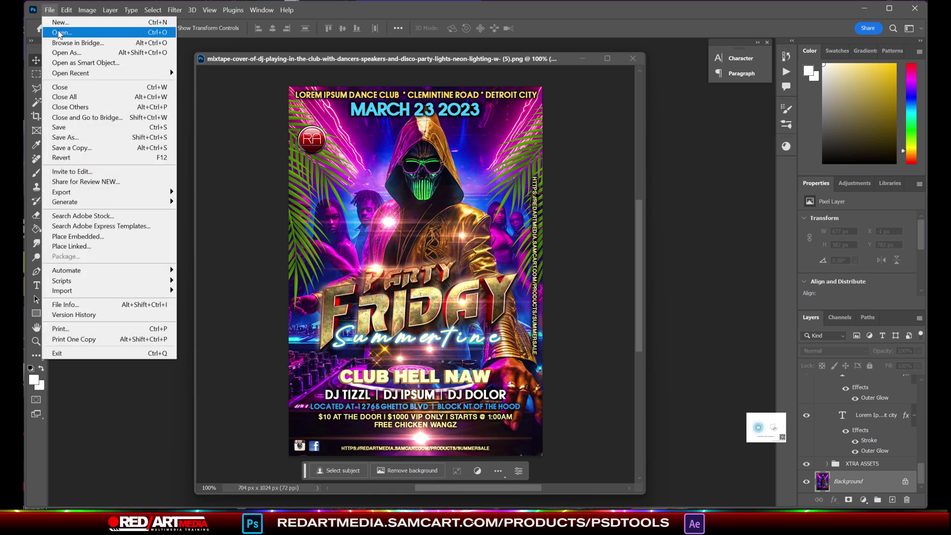
left_click(89, 236)
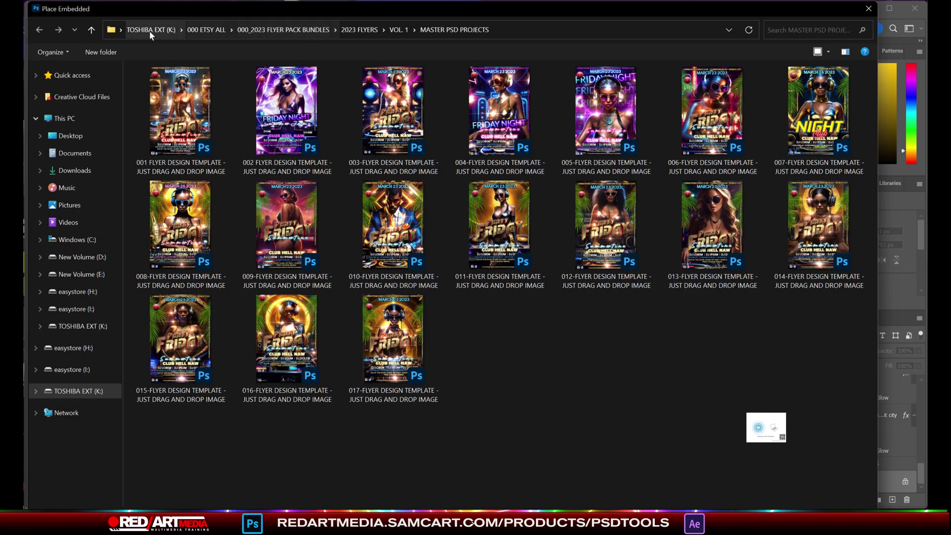
left_click(150, 30)
scroll(478, 411, "down", 5)
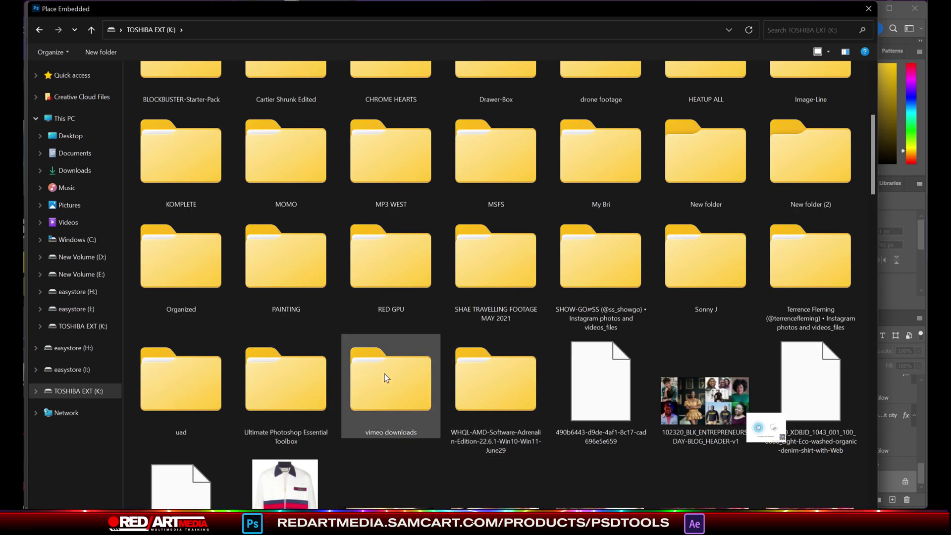
double_click(271, 394)
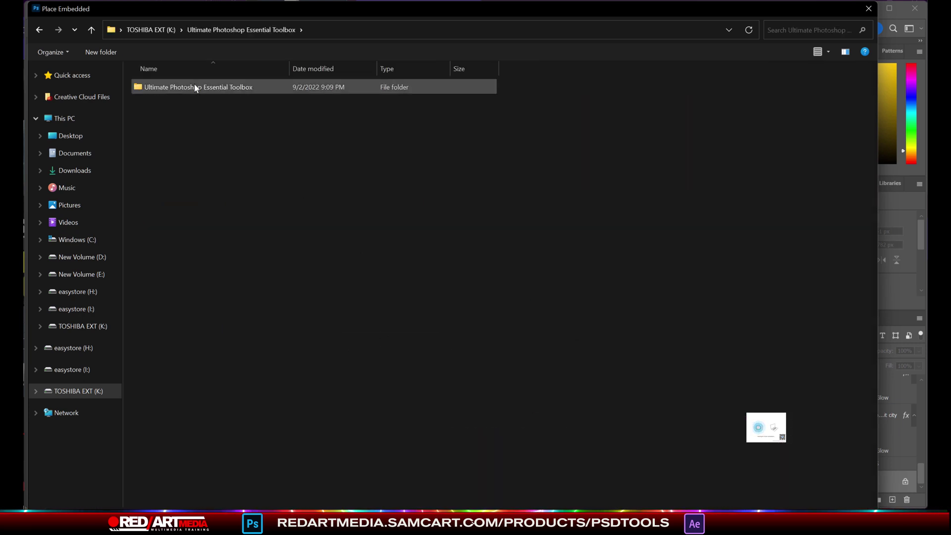
Open LIFESTYLE > DISCO BALLS and place the gold light disco-ball image
double_click(196, 88)
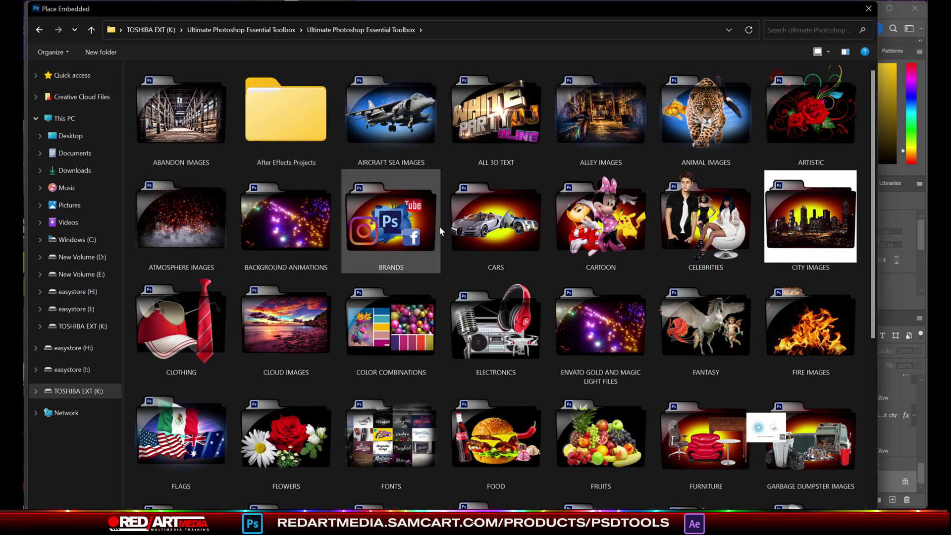
scroll(439, 226, "down", 4)
double_click(397, 419)
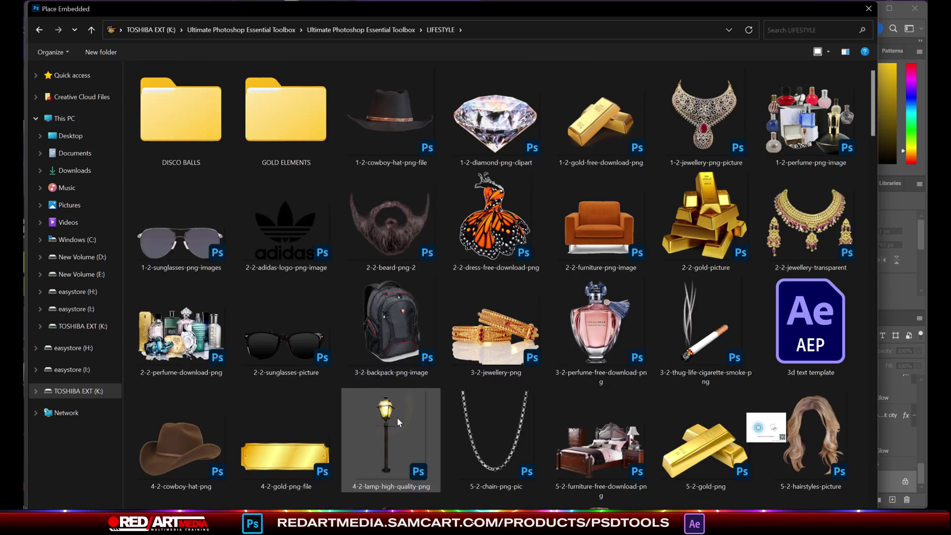
scroll(660, 253, "down", 4)
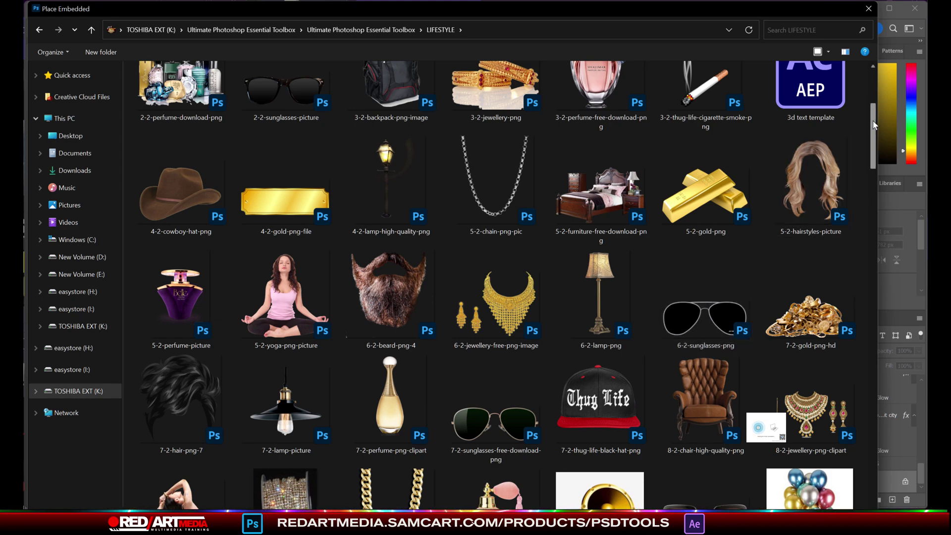
left_click_drag(875, 124, 878, 87)
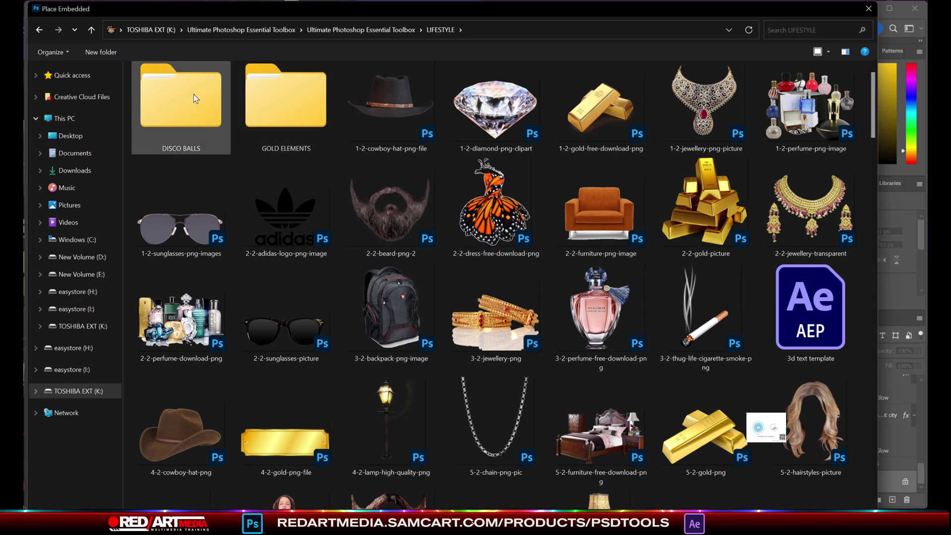
double_click(194, 94)
double_click(538, 97)
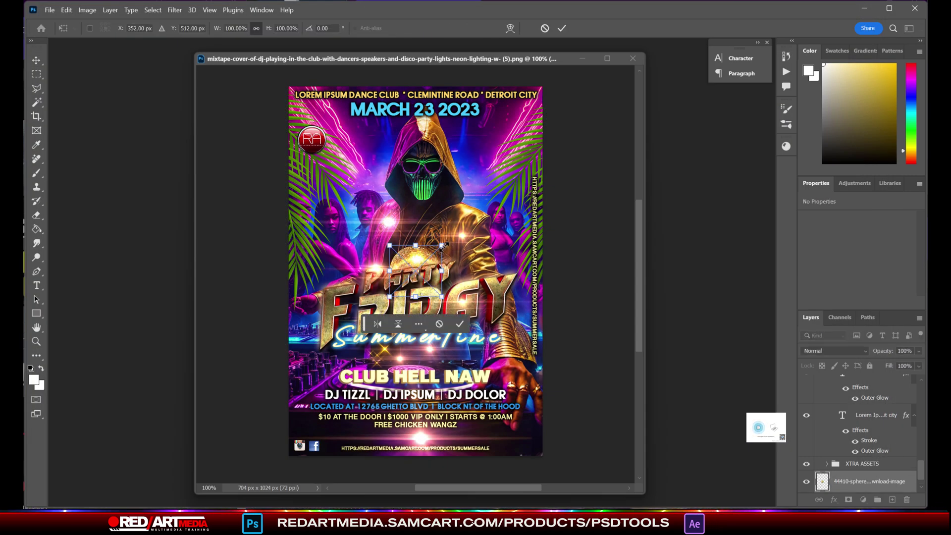
Scale the placed disco ball to about 150% and set it in the bottom-right corner
left_click_drag(442, 246, 467, 221)
left_click_drag(422, 242, 547, 428)
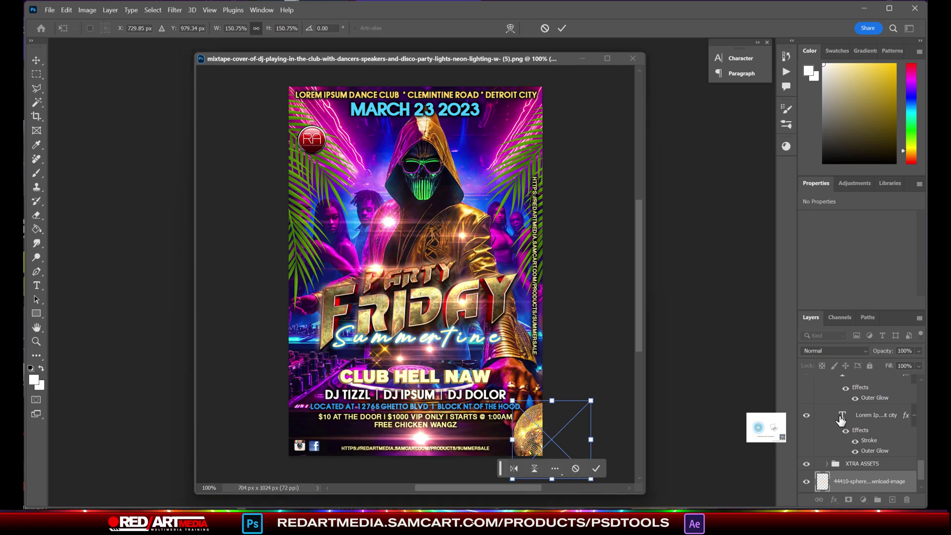
key("Return")
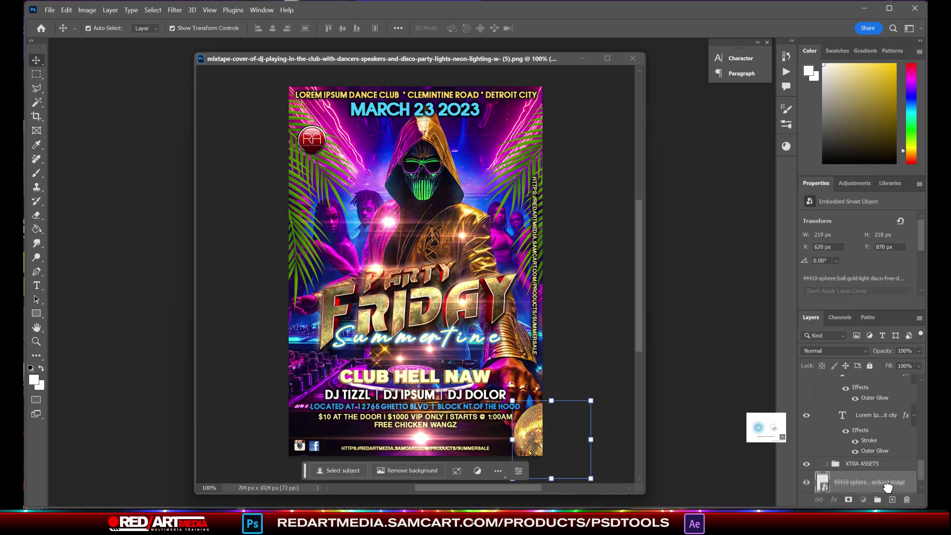
Move a glow flare, hide LIGHT FLARES, and Alt-drag a disco ball copy to the bottom-left
mouse_move(363, 348)
left_mouse_down()
mouse_move(241, 366)
mouse_move(461, 395)
left_mouse_up()
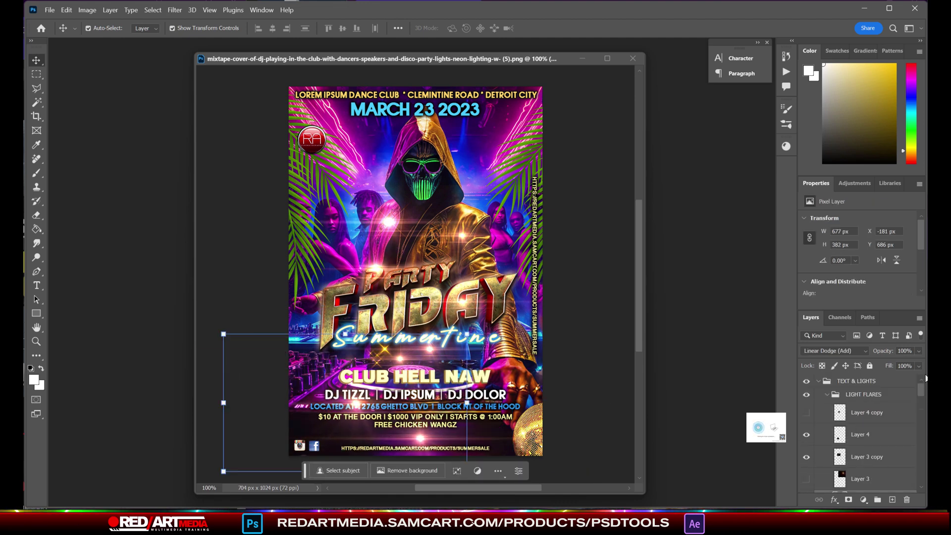
scroll(924, 404, "up", 5)
left_click(807, 395)
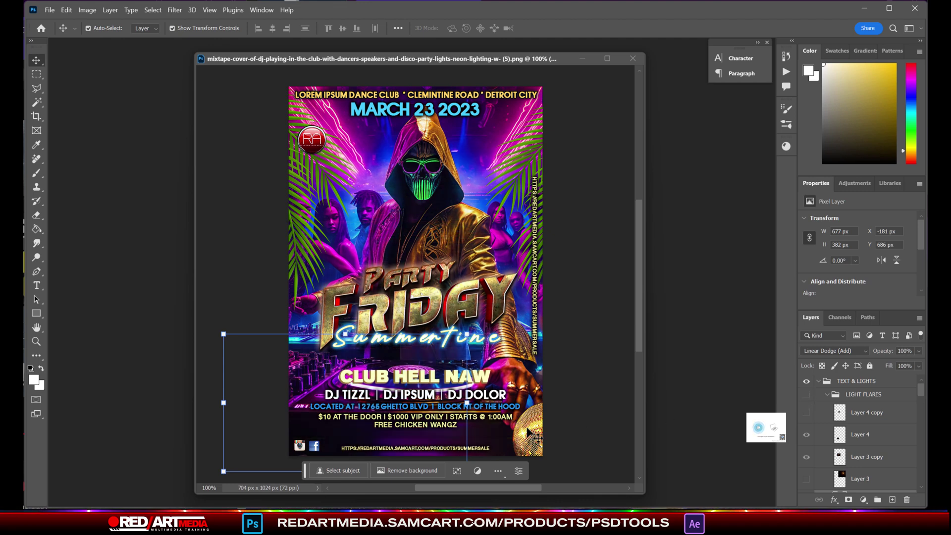
left_click(575, 427)
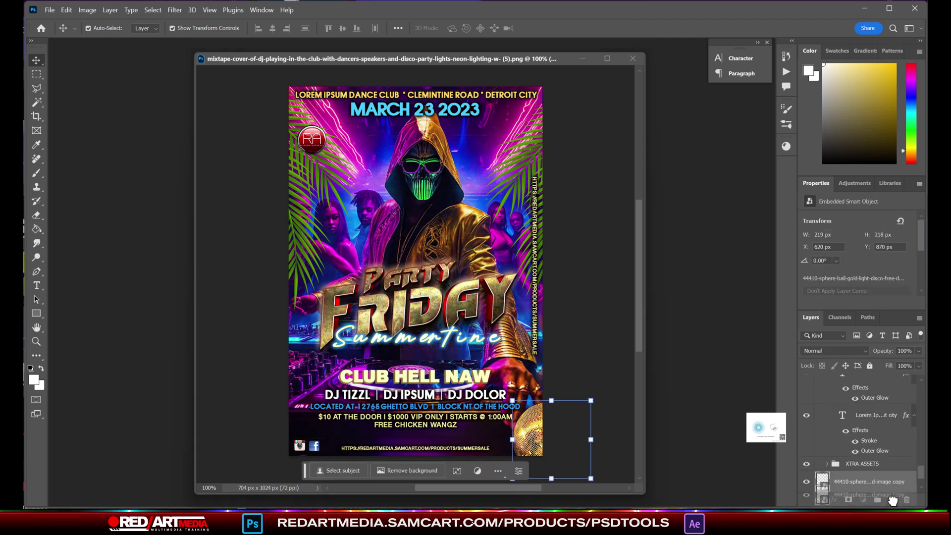
left_click_drag(552, 446, 270, 446)
Settle the bottom-left disco ball copy and turn the LIGHT FLARES group back on
left_click_drag(921, 469, 924, 397)
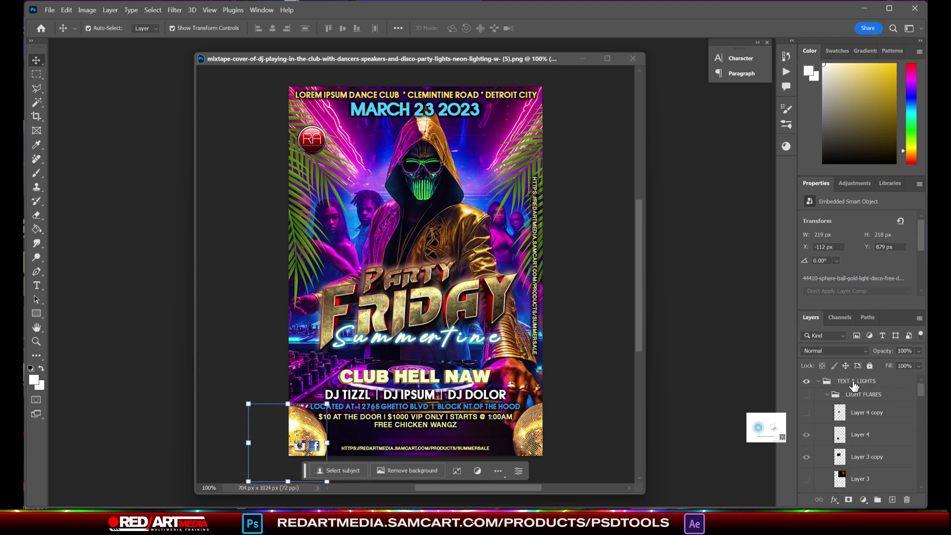
left_click(807, 395)
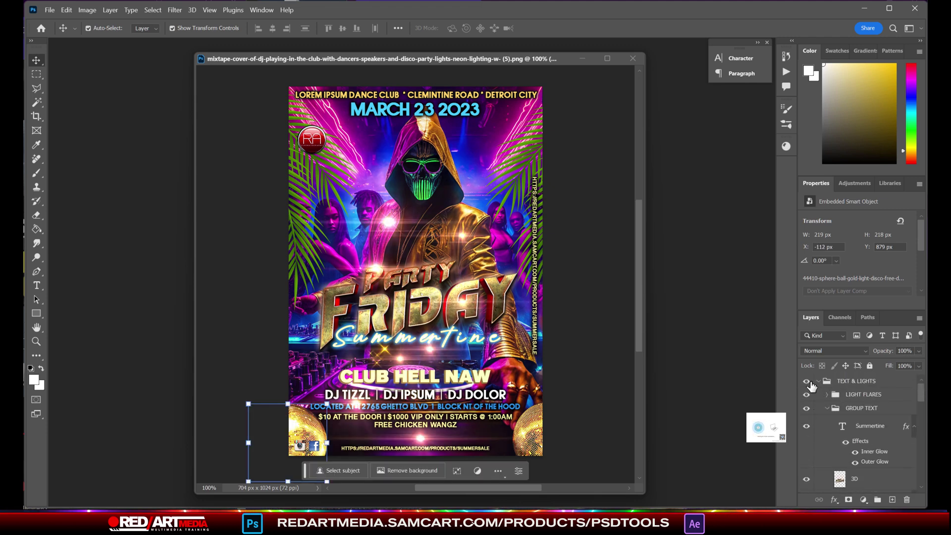
left_click(818, 381)
left_click(807, 381)
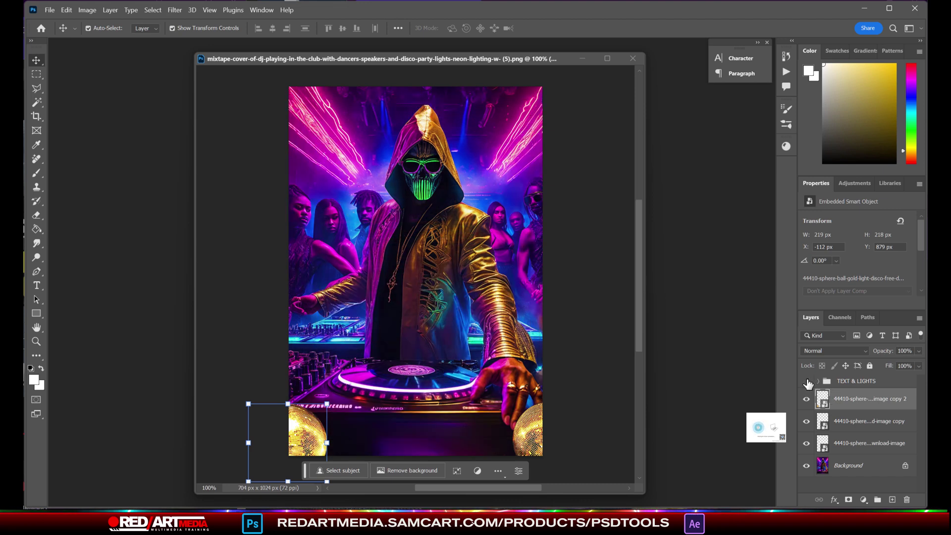
left_click(807, 382)
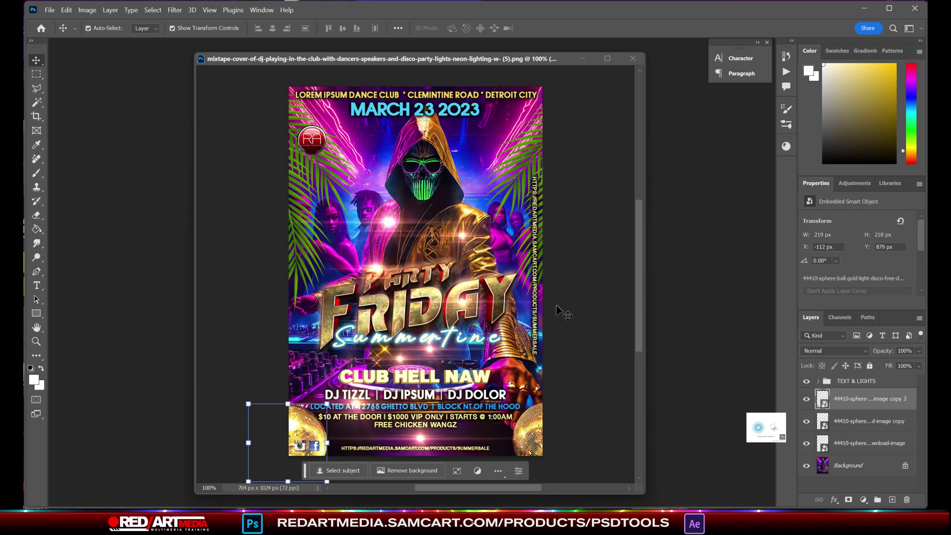
Move two glow flares, one higher and one lower right, then duplicate the Background layer
left_click(469, 238)
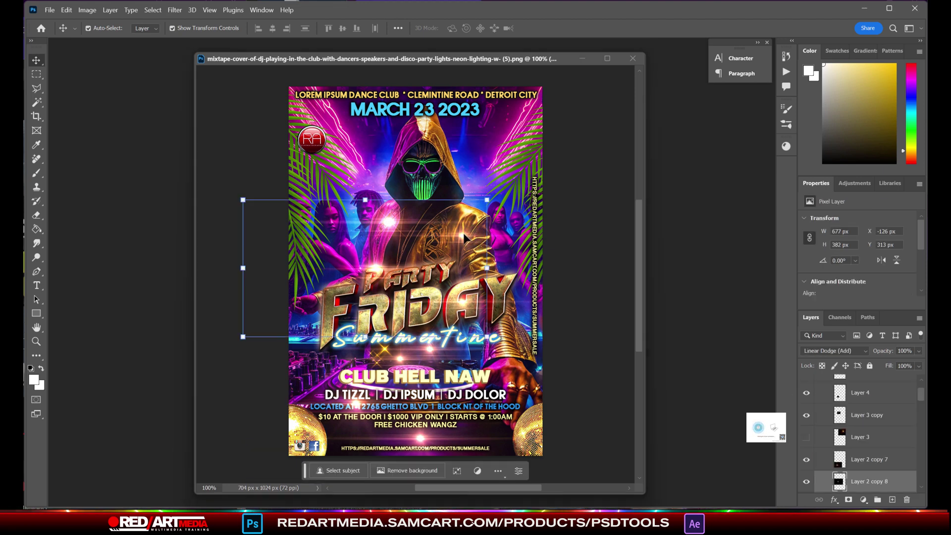
left_click_drag(482, 223, 479, 200)
left_click_drag(483, 265, 516, 386)
left_click(595, 321)
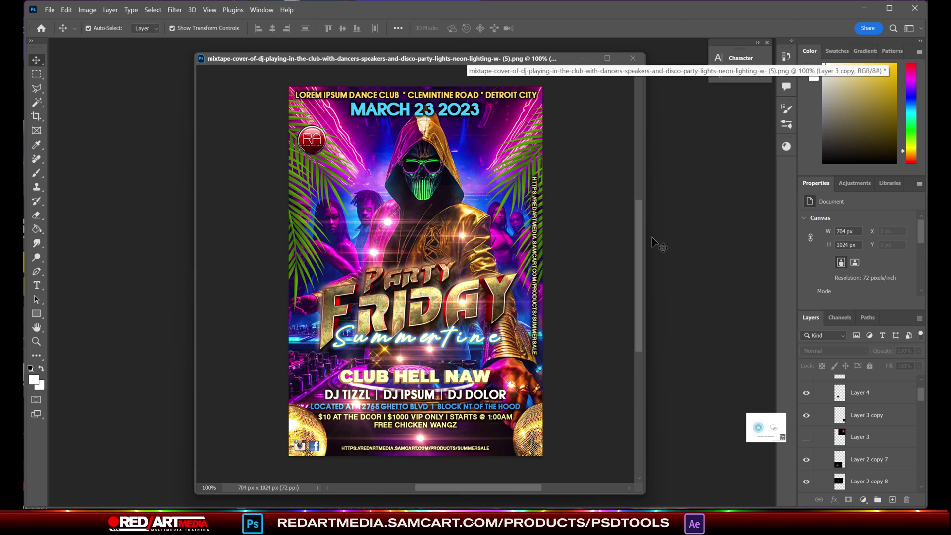
left_click_drag(925, 396, 924, 489)
left_click_drag(858, 487, 893, 500)
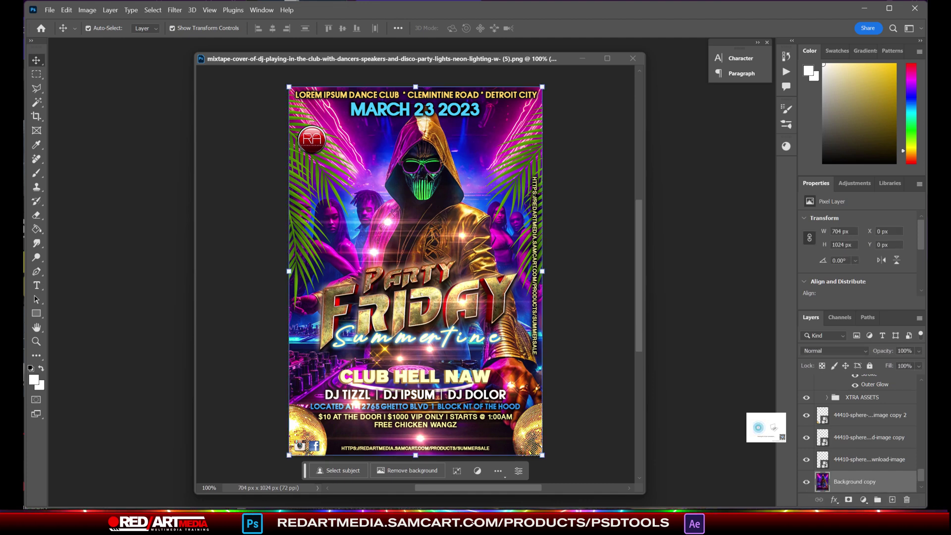
left_click(85, 10)
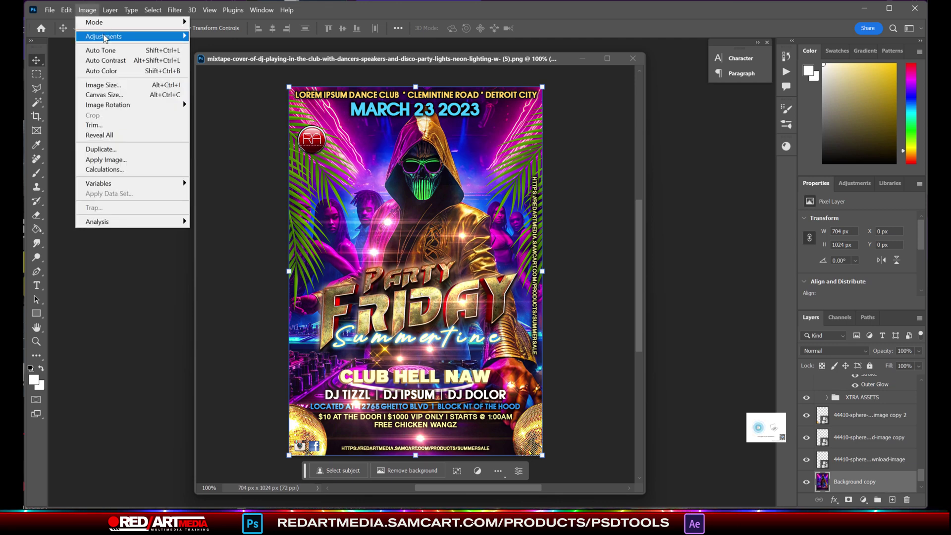
mouse_move(104, 37)
left_click(225, 92)
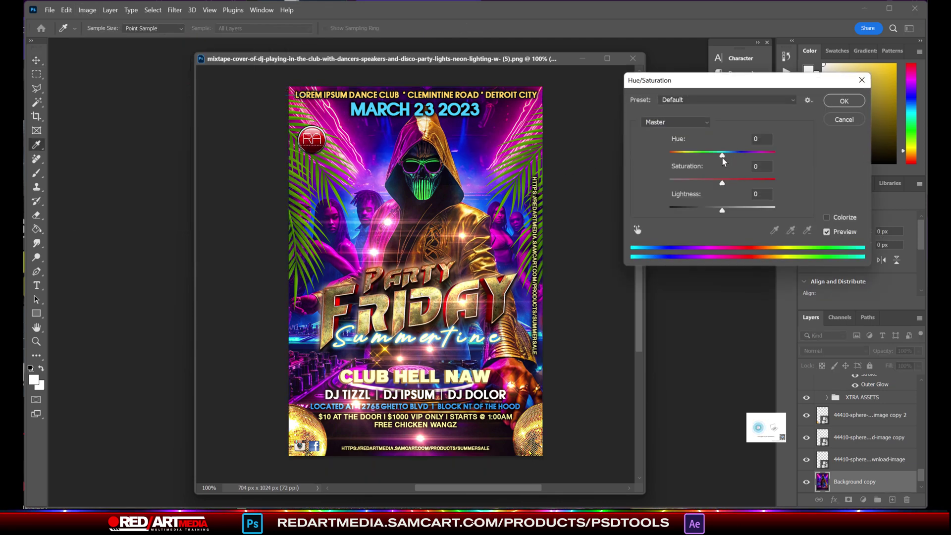
left_click_drag(722, 157, 693, 167)
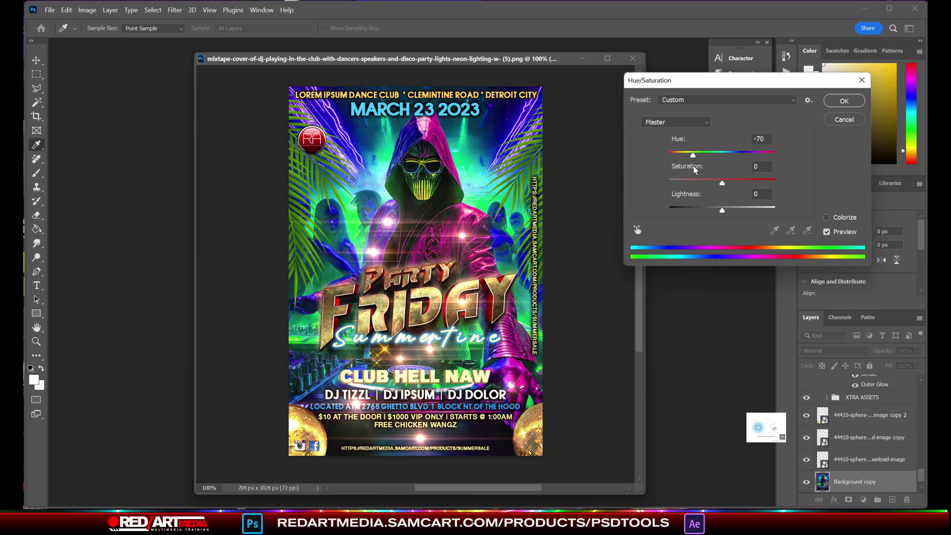
left_click(836, 119)
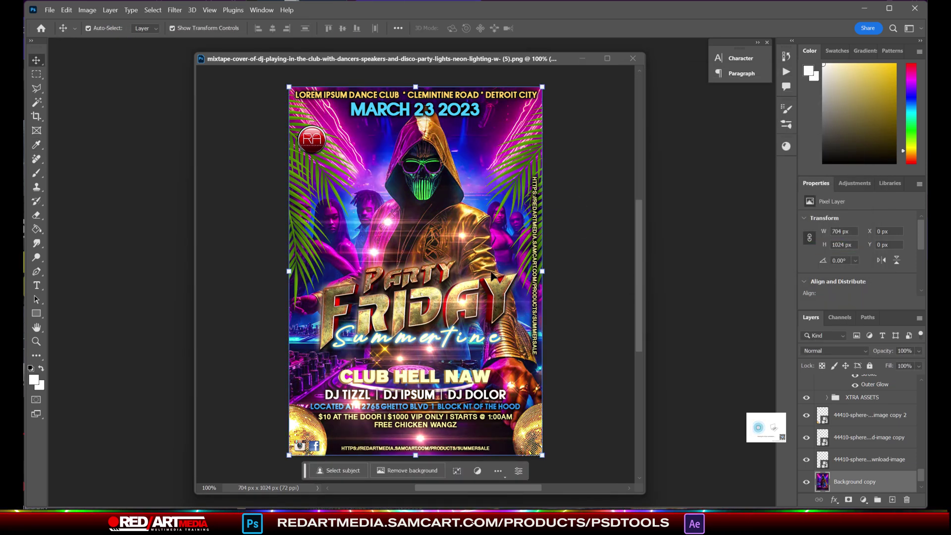
Drag Layer 2 copy 8 up over the DJ's hood near the 2023 date, then deselect
left_click_drag(393, 223, 433, 82)
left_click_drag(421, 117, 425, 131)
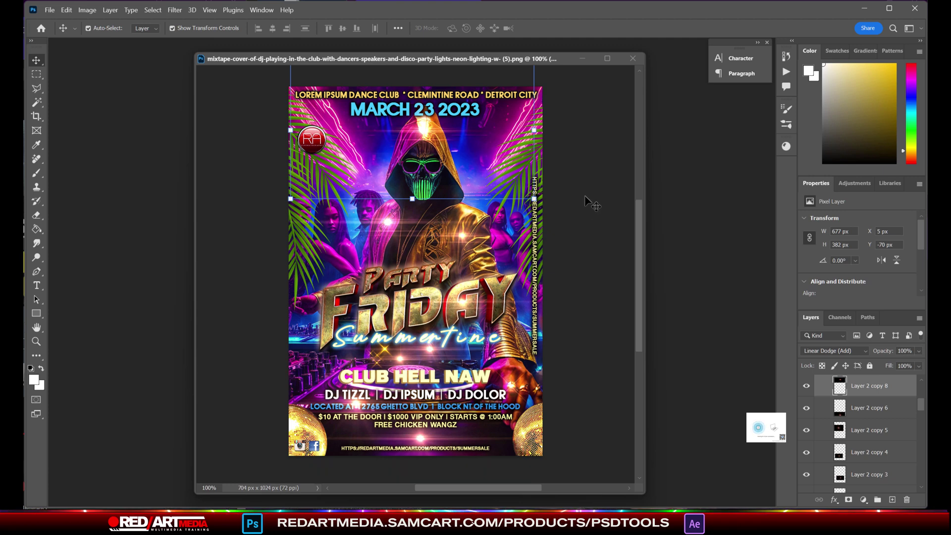
left_click(590, 206)
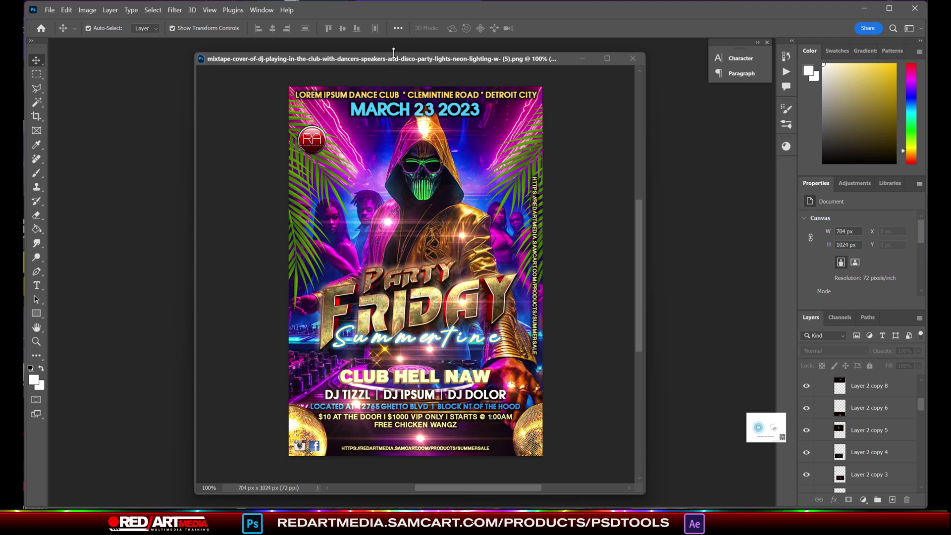
mouse_move(393, 52)
left_mouse_down()
mouse_move(404, 78)
mouse_move(398, 52)
left_mouse_up()
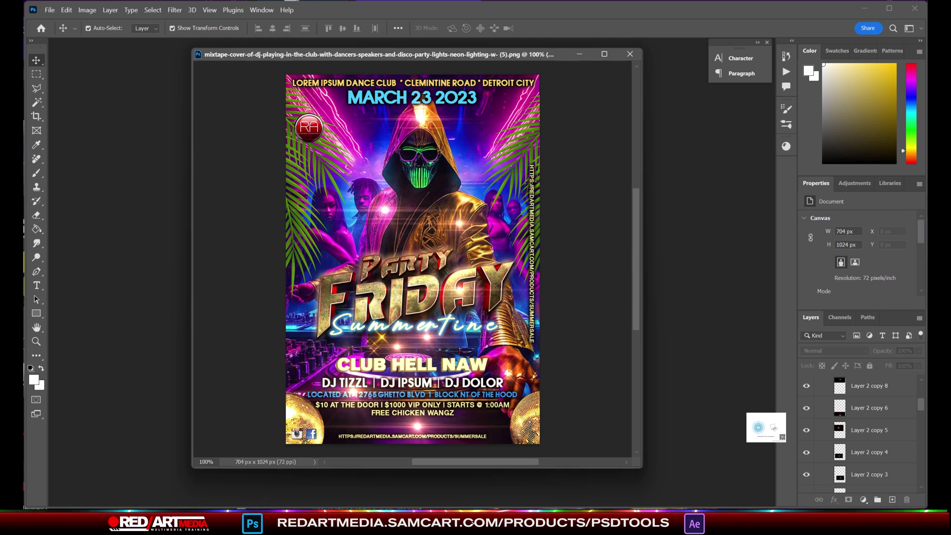